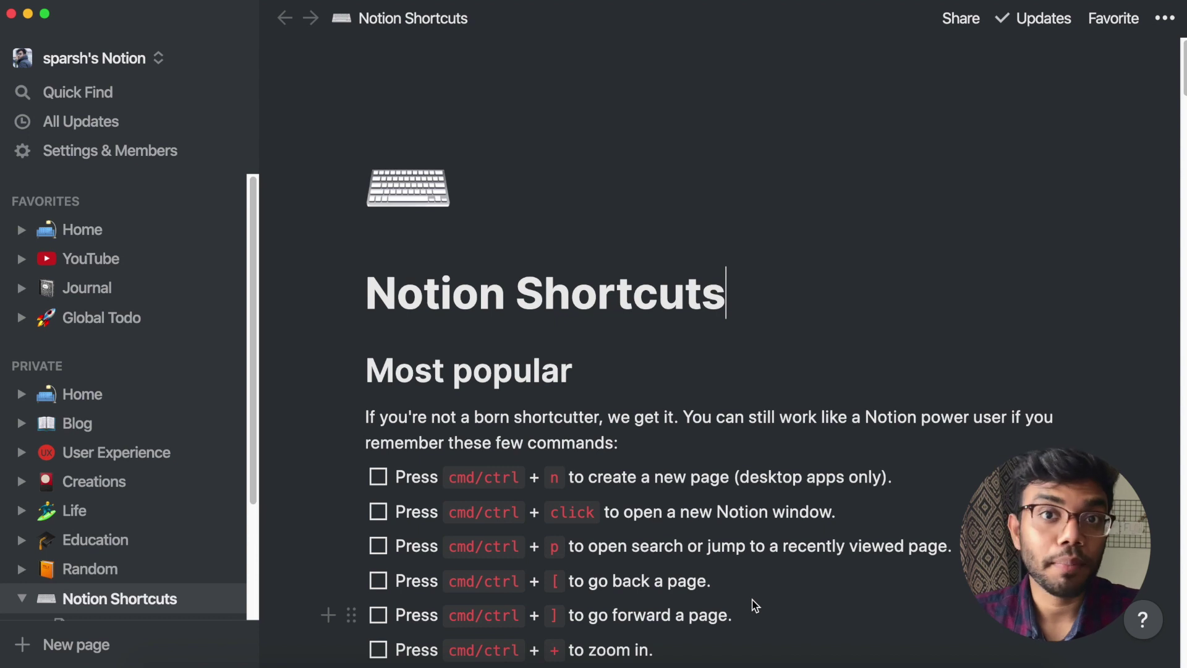
Collapse Notion Shortcuts in the sidebar page tree to hide its Shortcut Examples sub-page.
scroll(178, 543, down, 5)
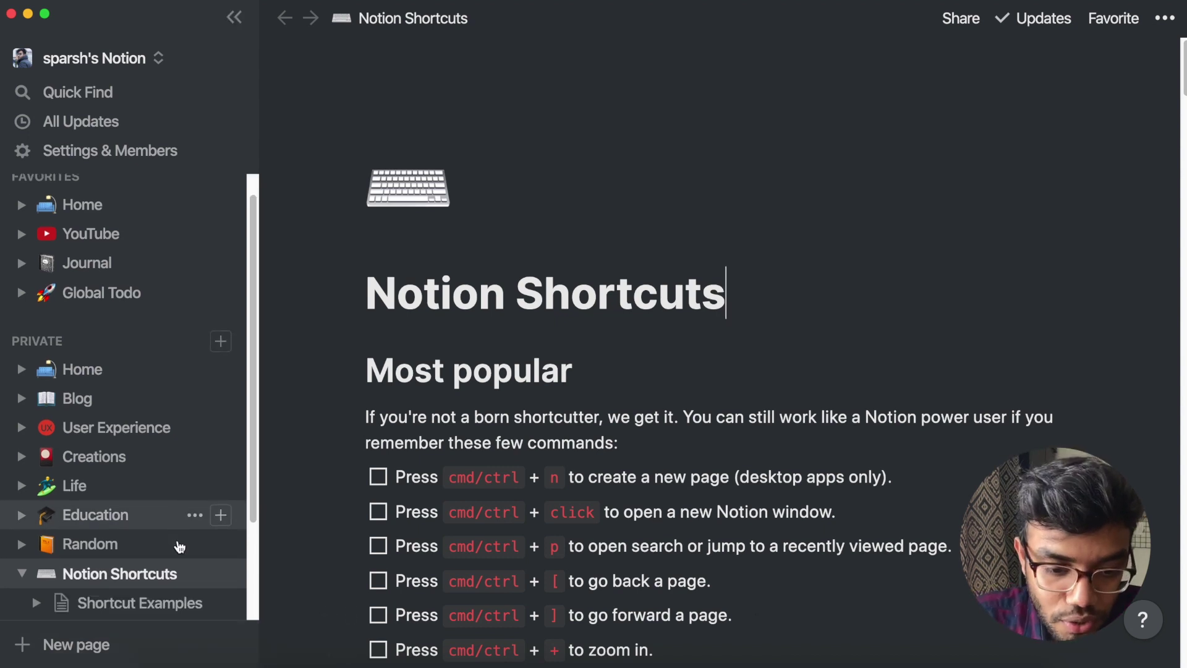
click(19, 454)
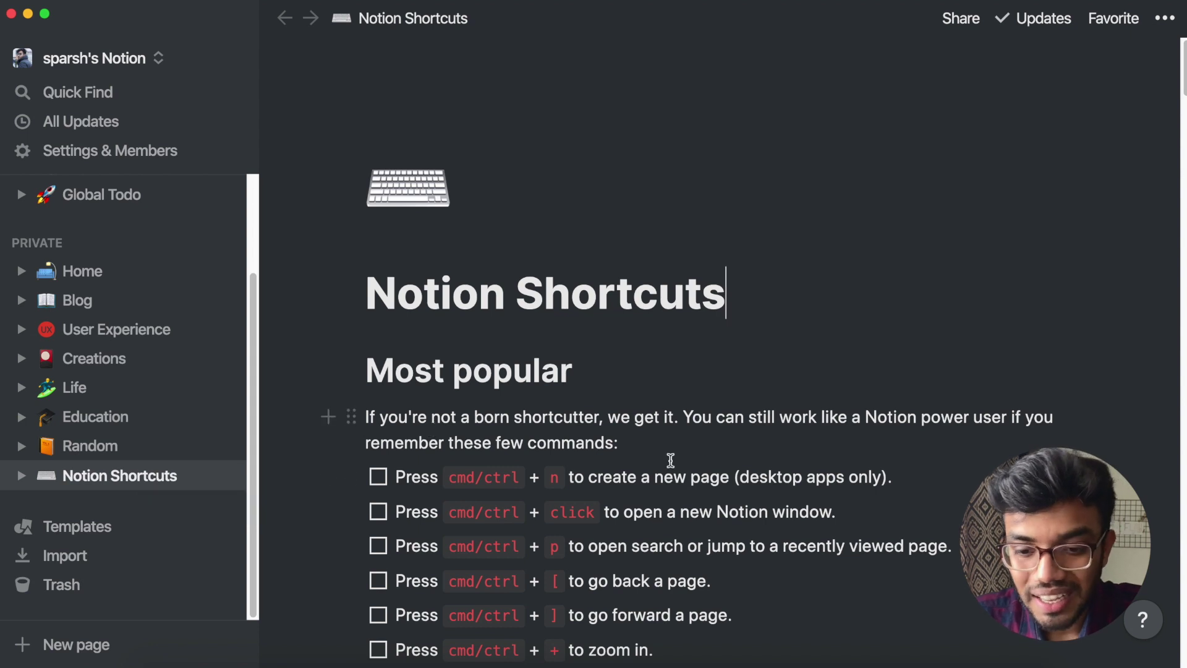
scroll(683, 495, down, 2)
scroll(683, 498, down, 2)
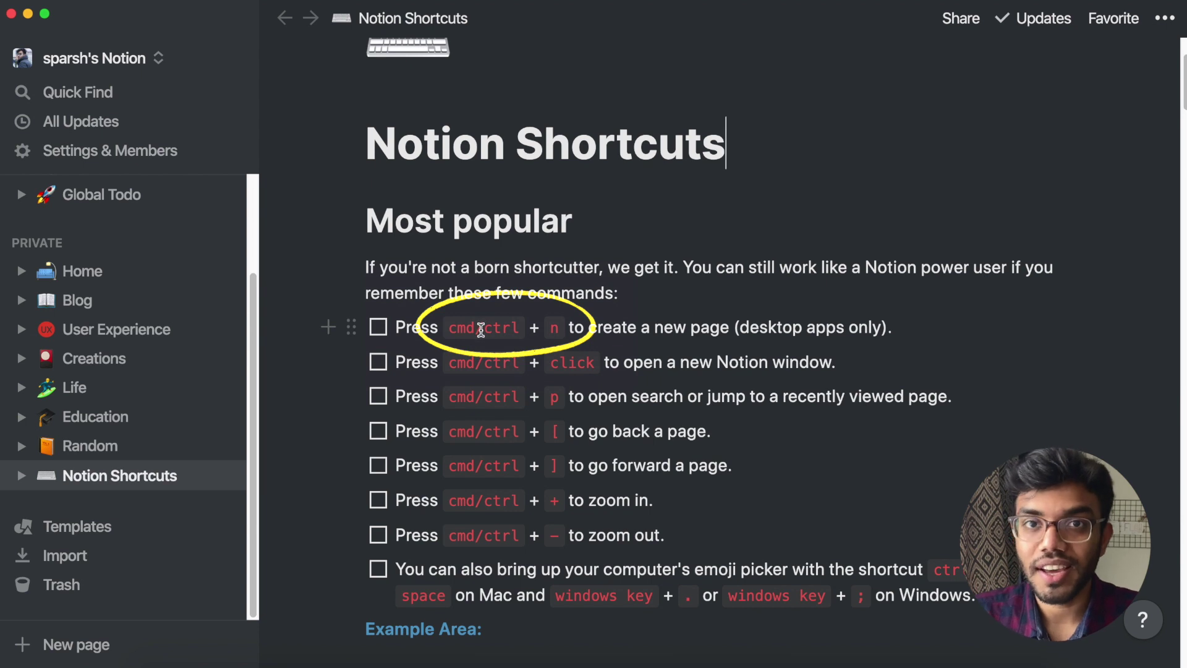
scroll(481, 330, up, 1)
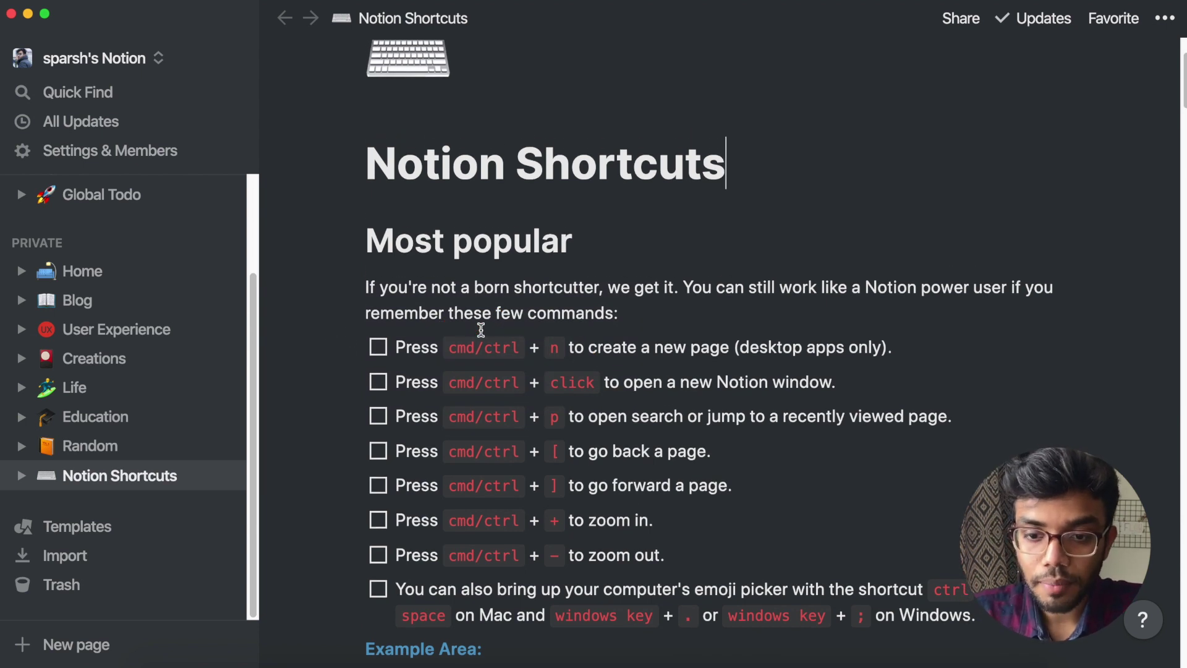
Try the Cmd+N new-page shortcut, then visit Creations and return to Notion Shortcuts.
key(super+n)
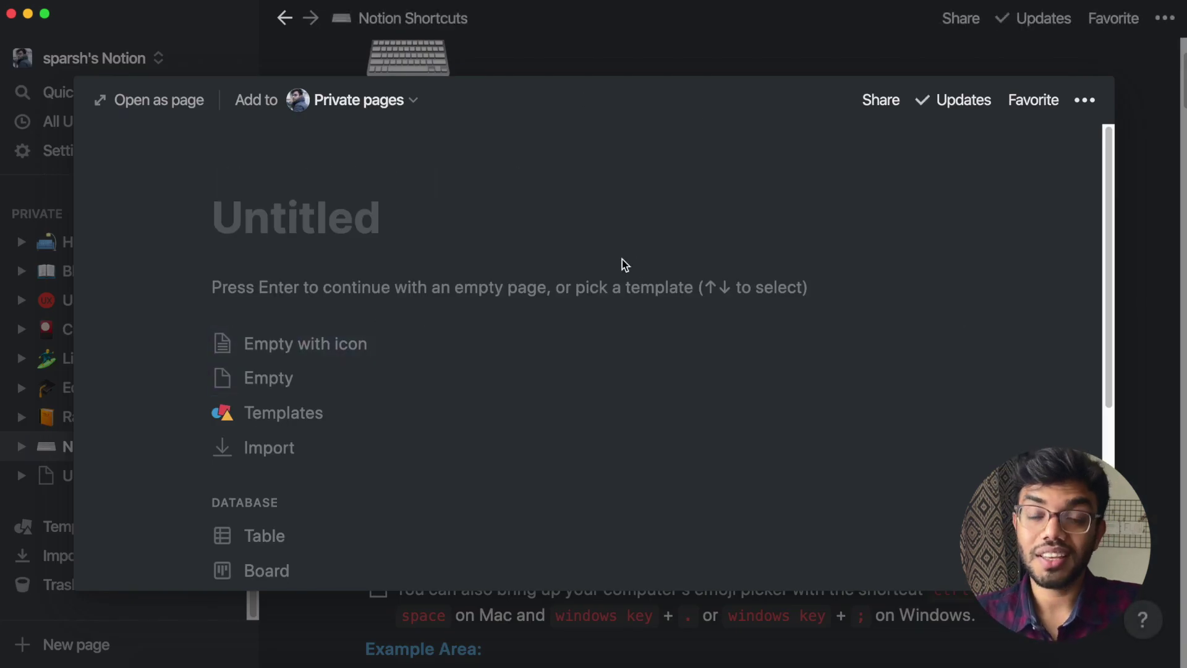
key(Escape)
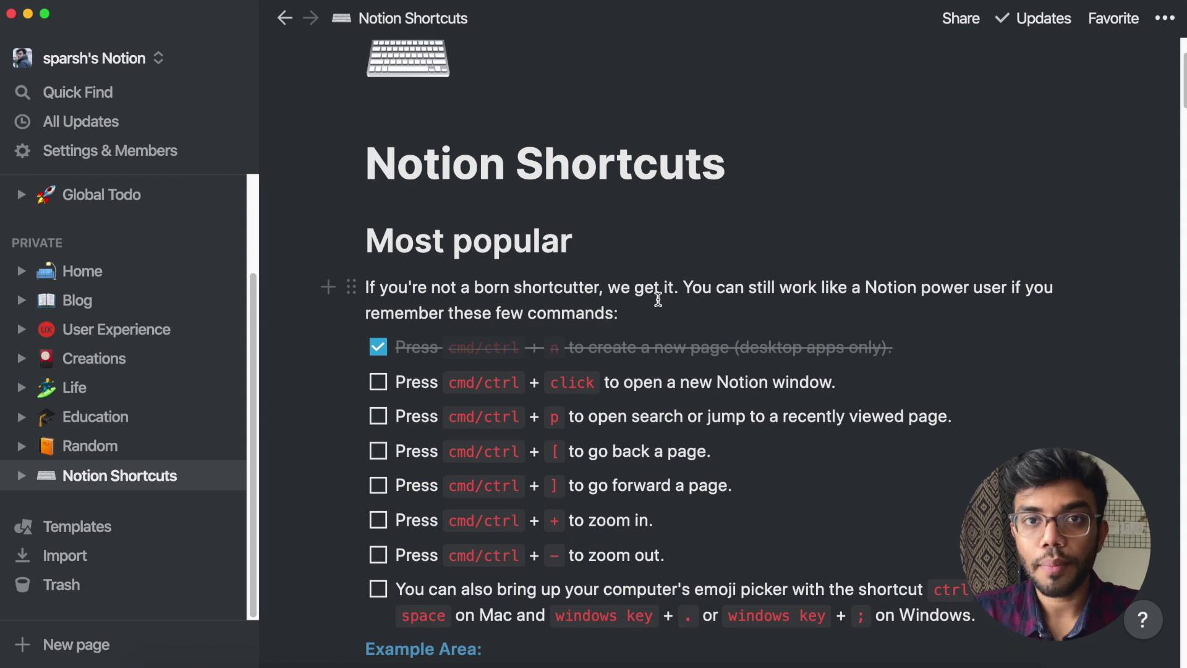
click(123, 362)
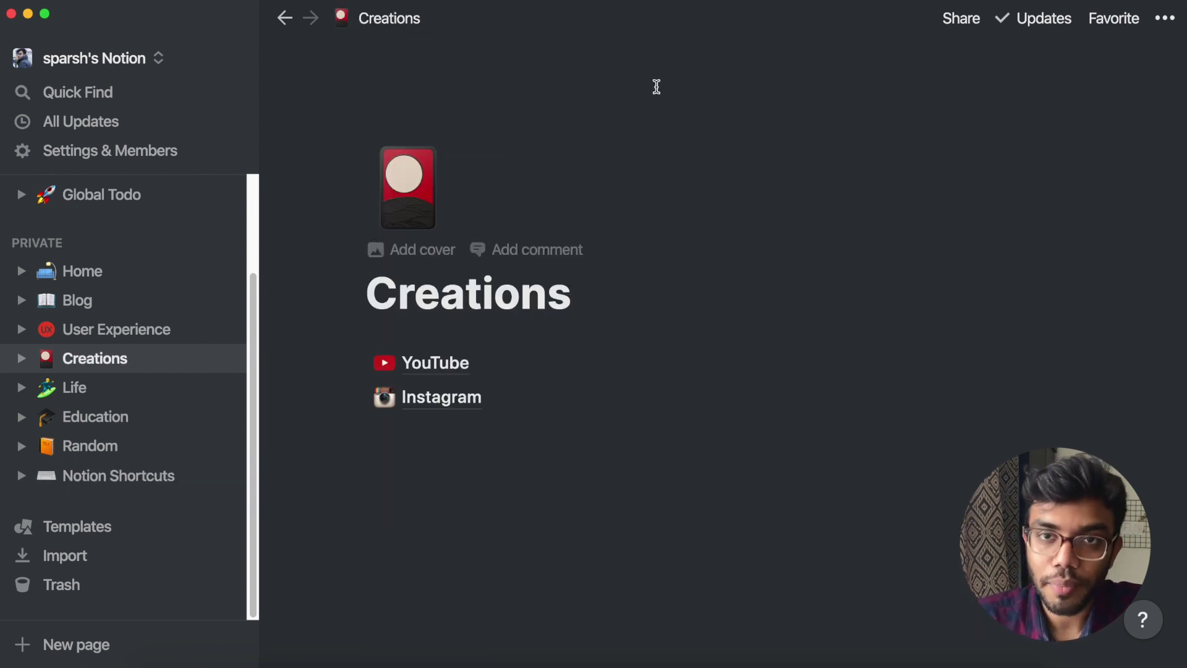
click(285, 20)
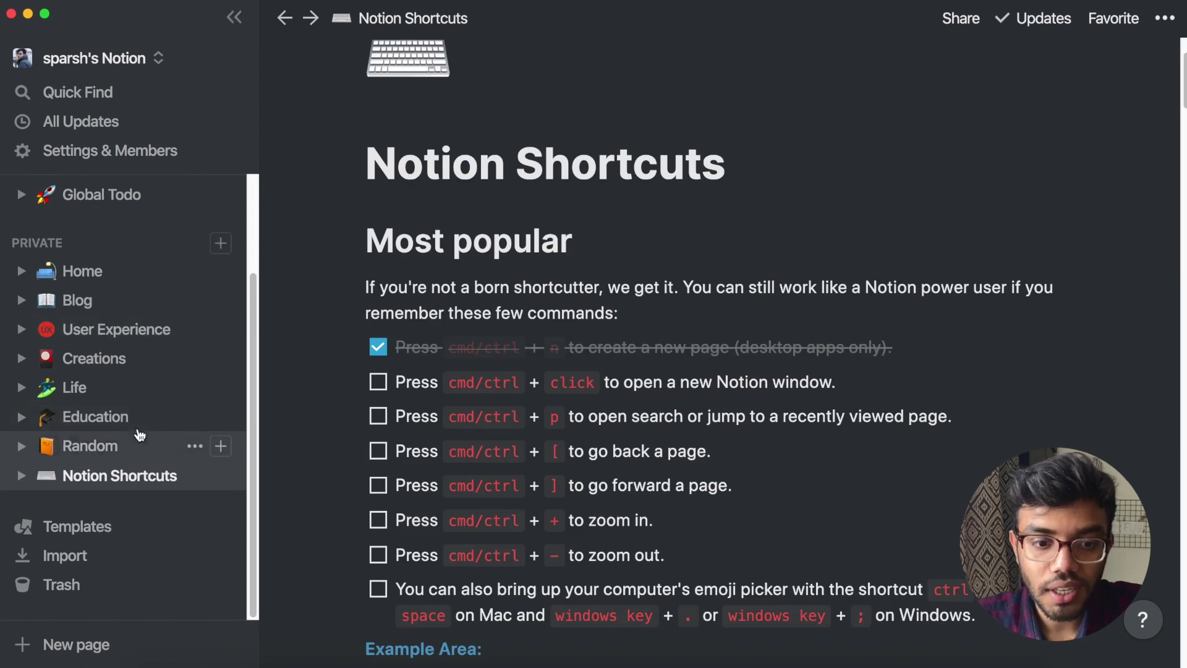
Open Creations in a separate window, switch to it, then close it with Cmd+W.
super+click(108, 363)
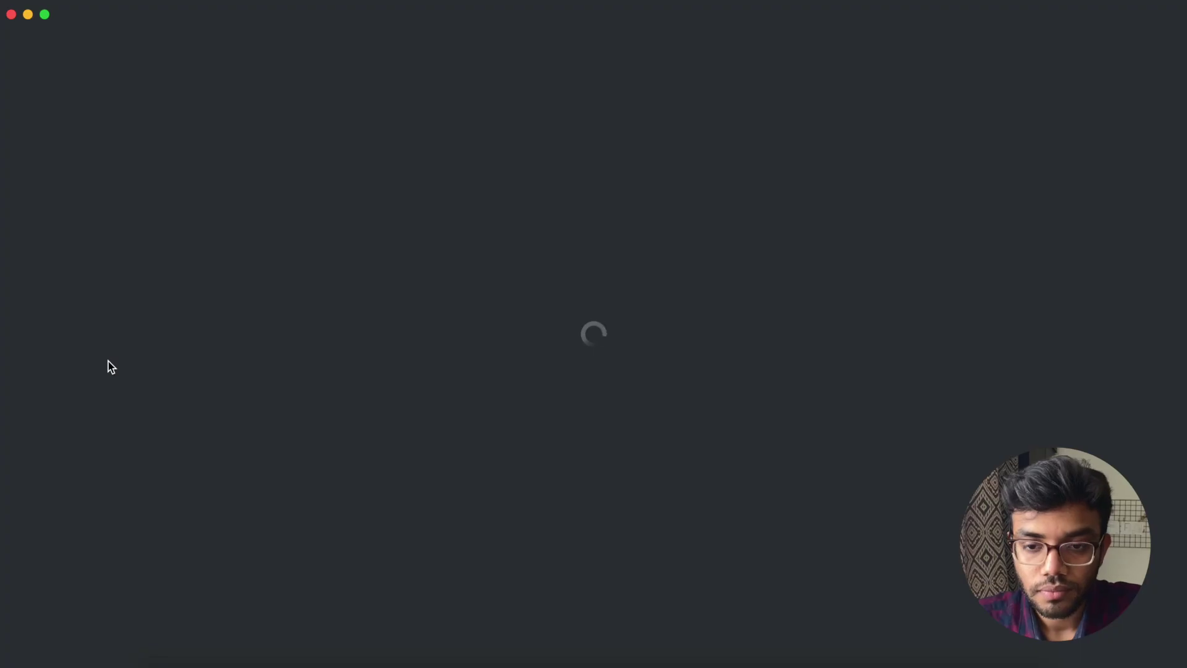
key(ctrl+Up)
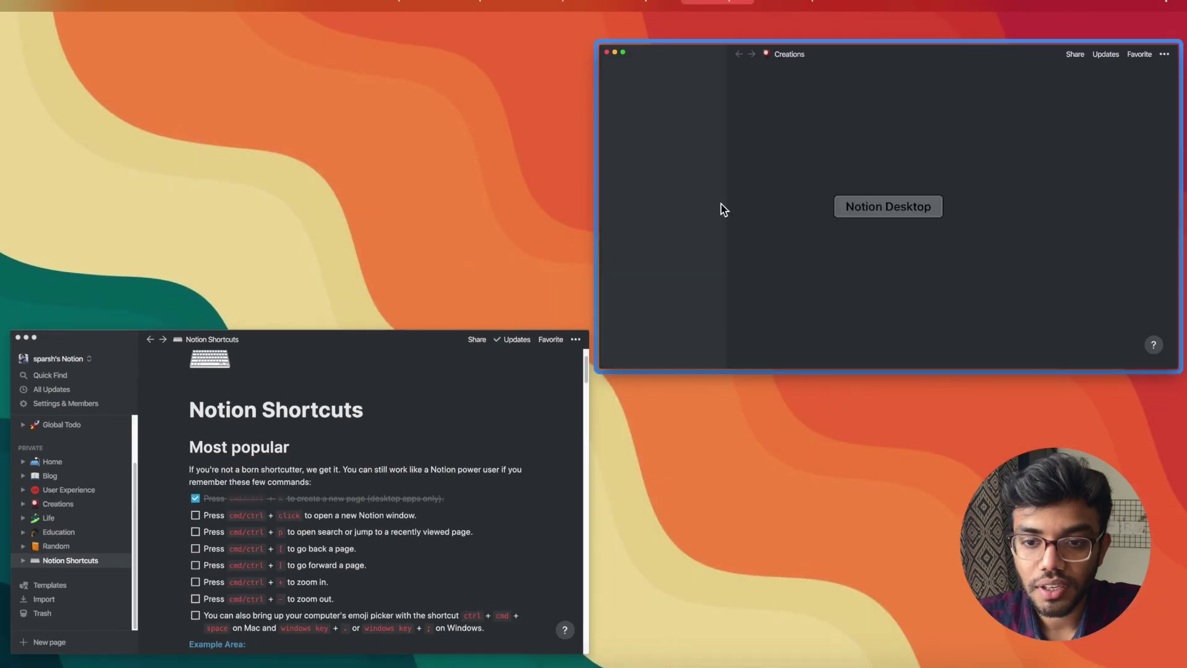
click(712, 265)
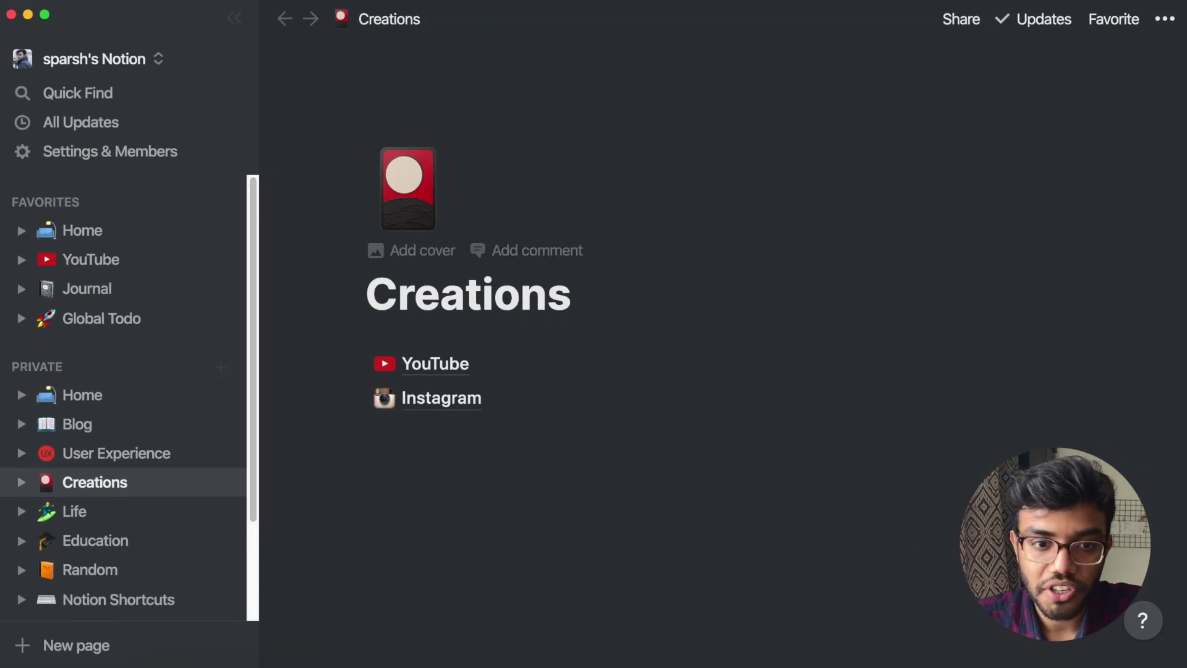
key(super+w)
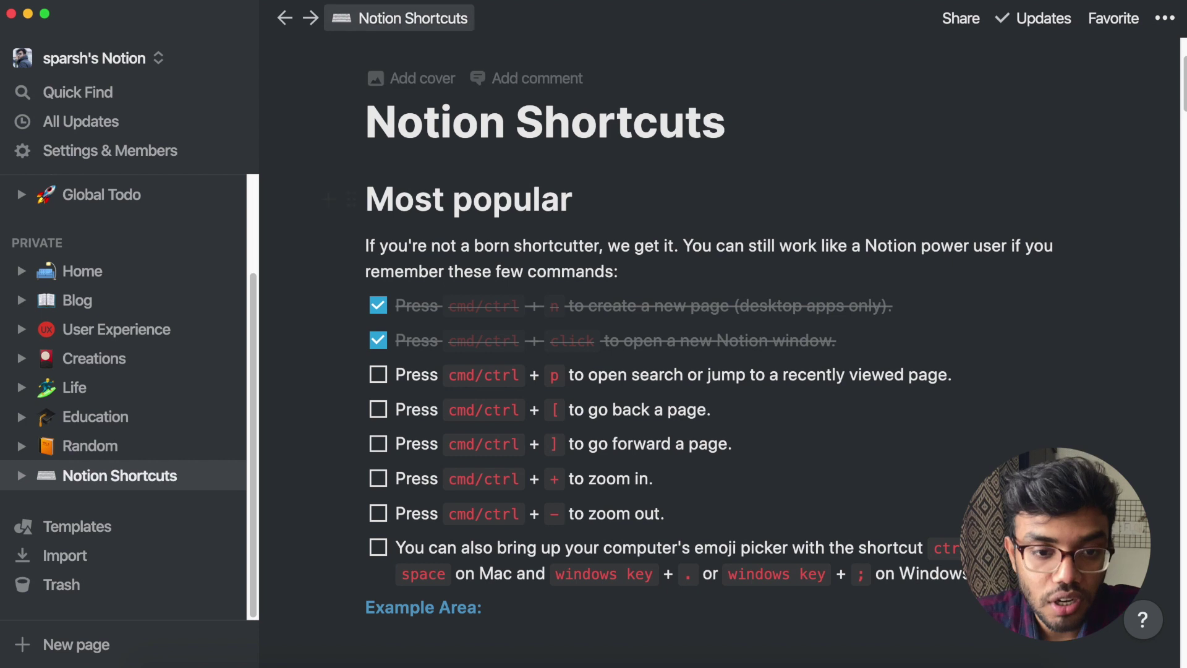
Open and close the page search, first from Quick Find and then with Cmd+P.
click(104, 102)
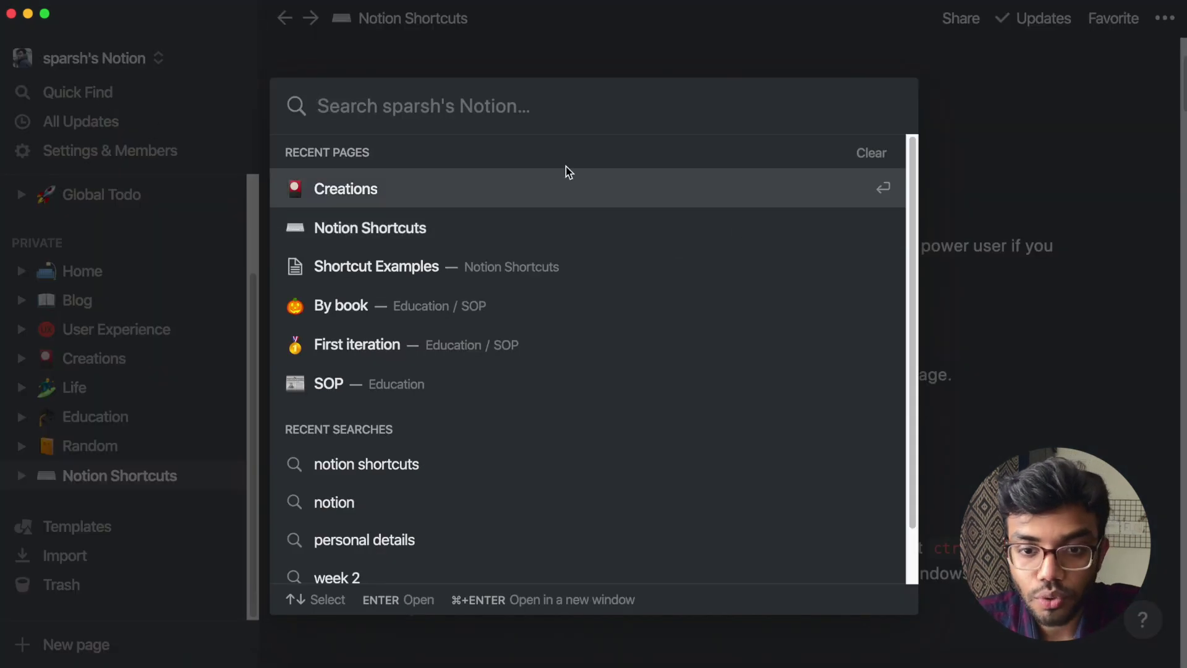
click(612, 69)
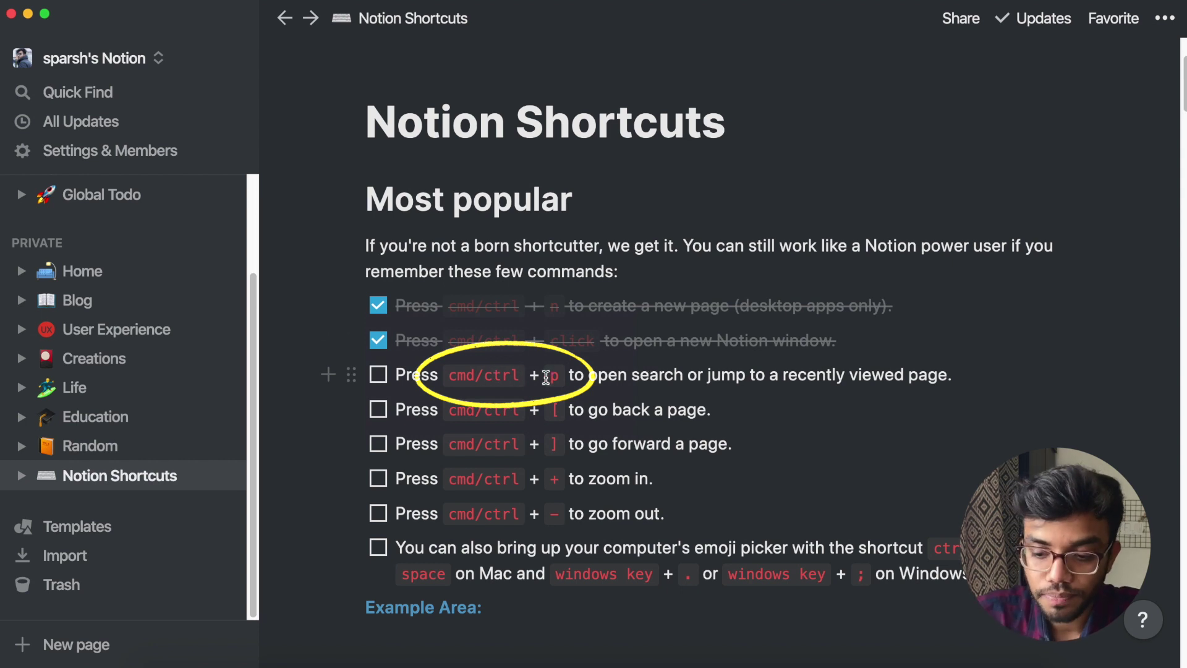
key(cmd+p)
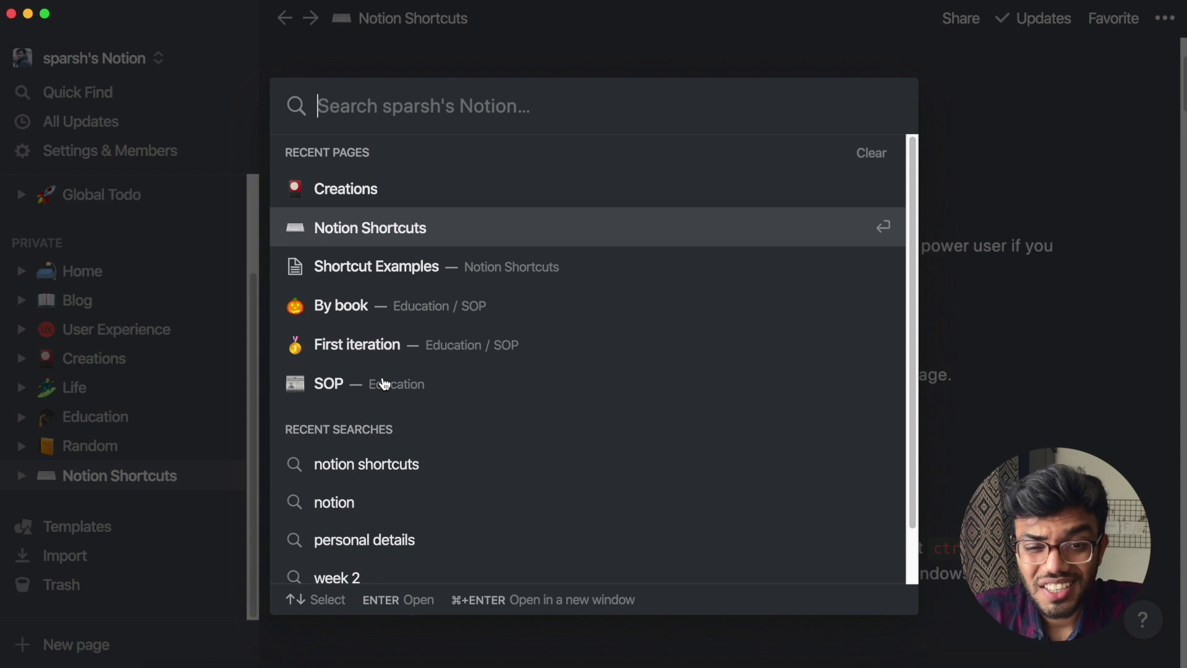
key(Escape)
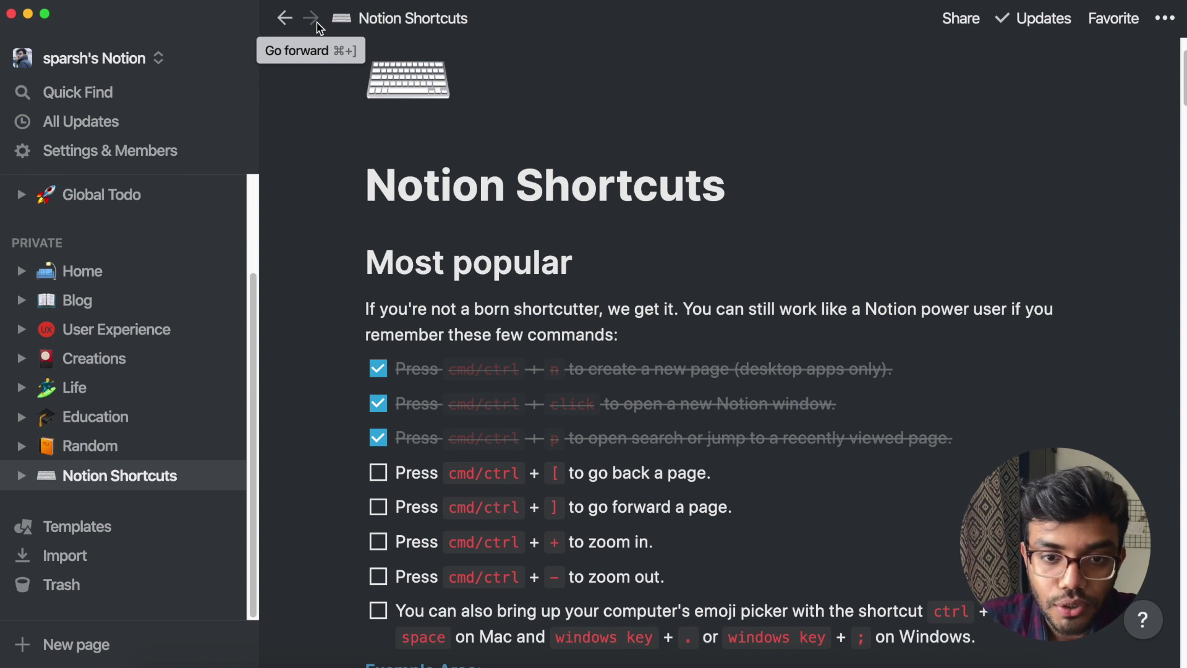
Move back to Creations and forward to Notion Shortcuts, first with the arrows, then with Cmd+[ and Cmd+].
click(284, 18)
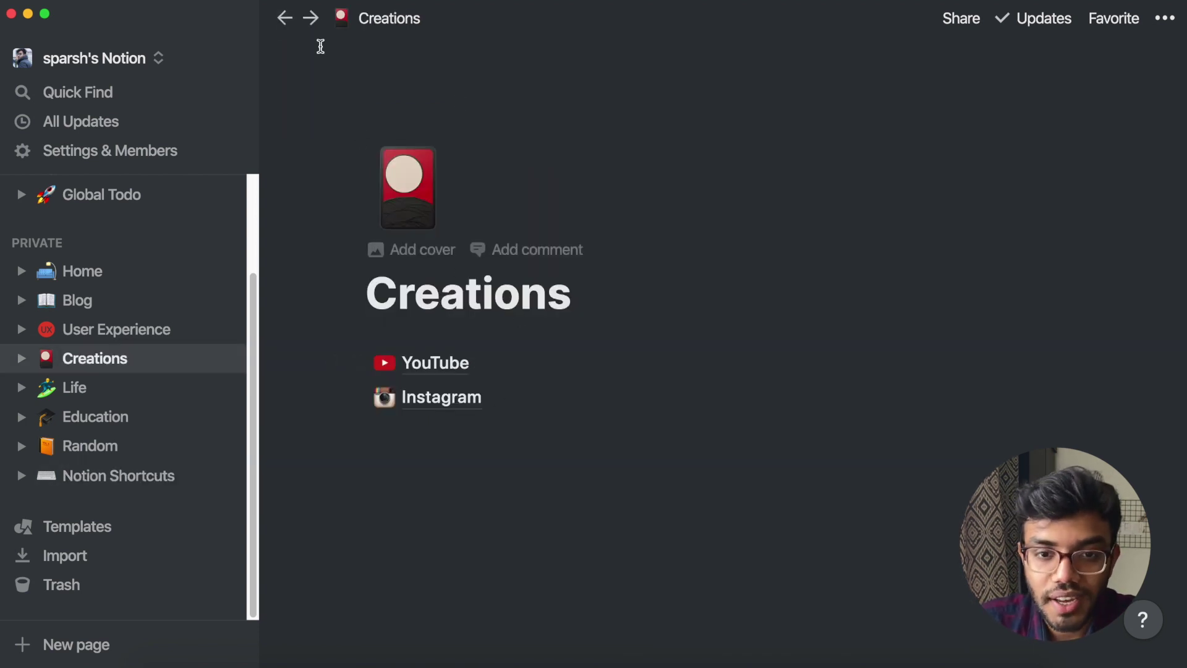
click(310, 19)
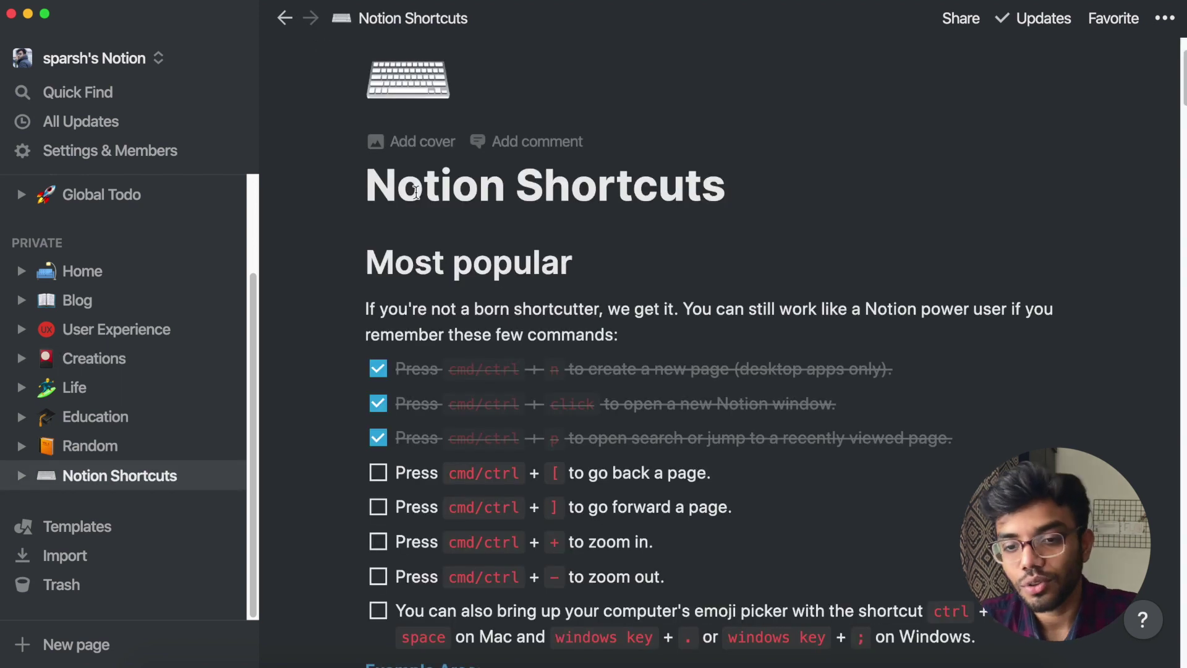
scroll(723, 265, down, 2)
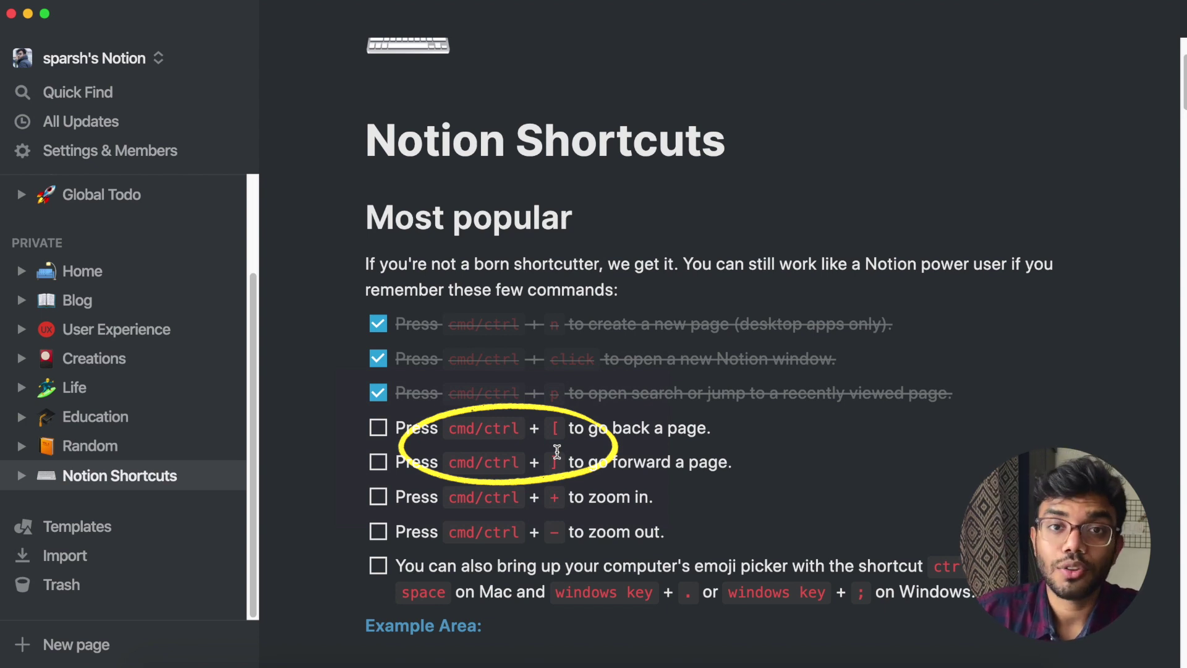
key(super+bracketleft)
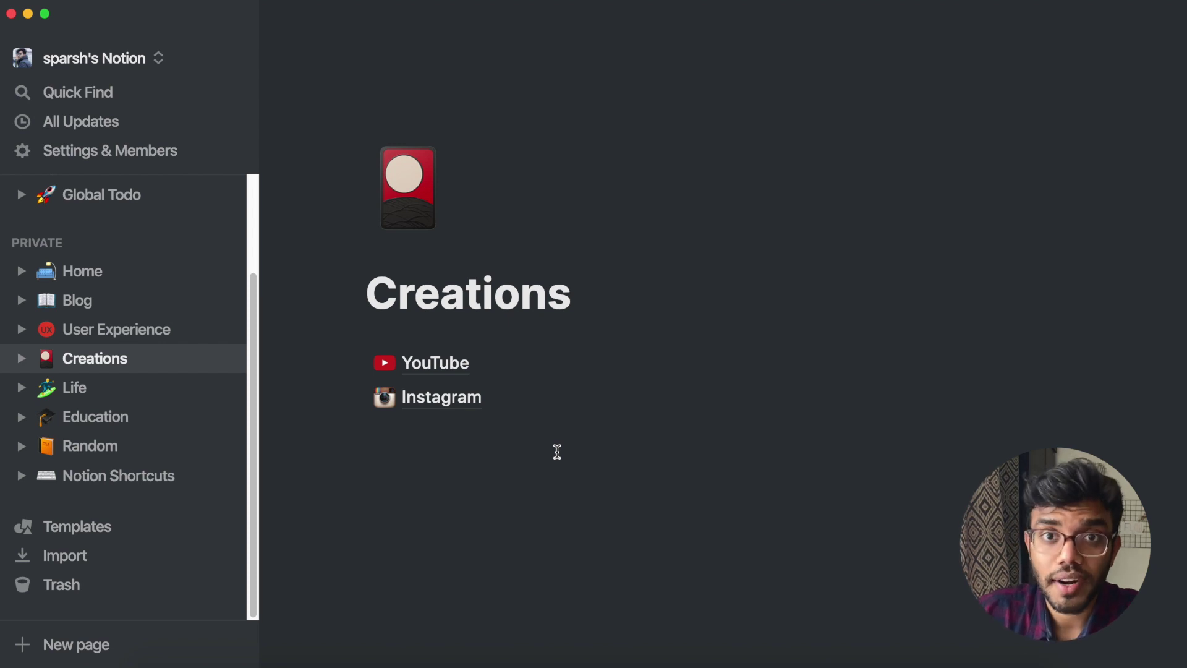
key(super+bracketright)
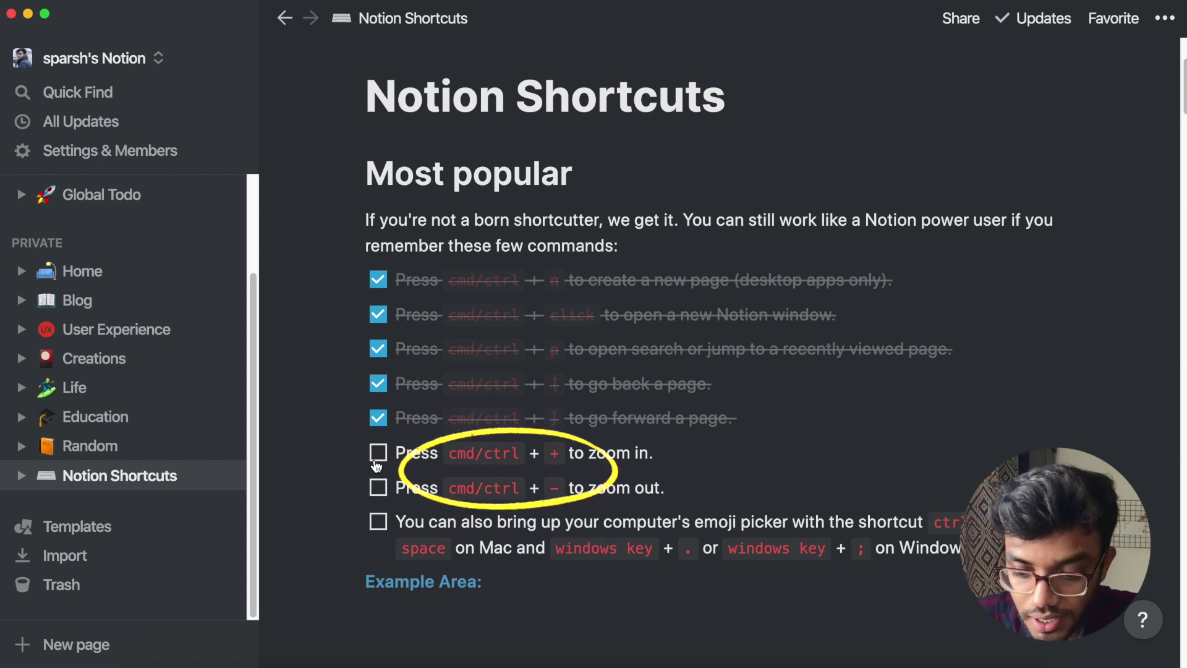
Zoom the Notion window in twice with Cmd+= and back out once with Cmd+-.
key(super+equal)
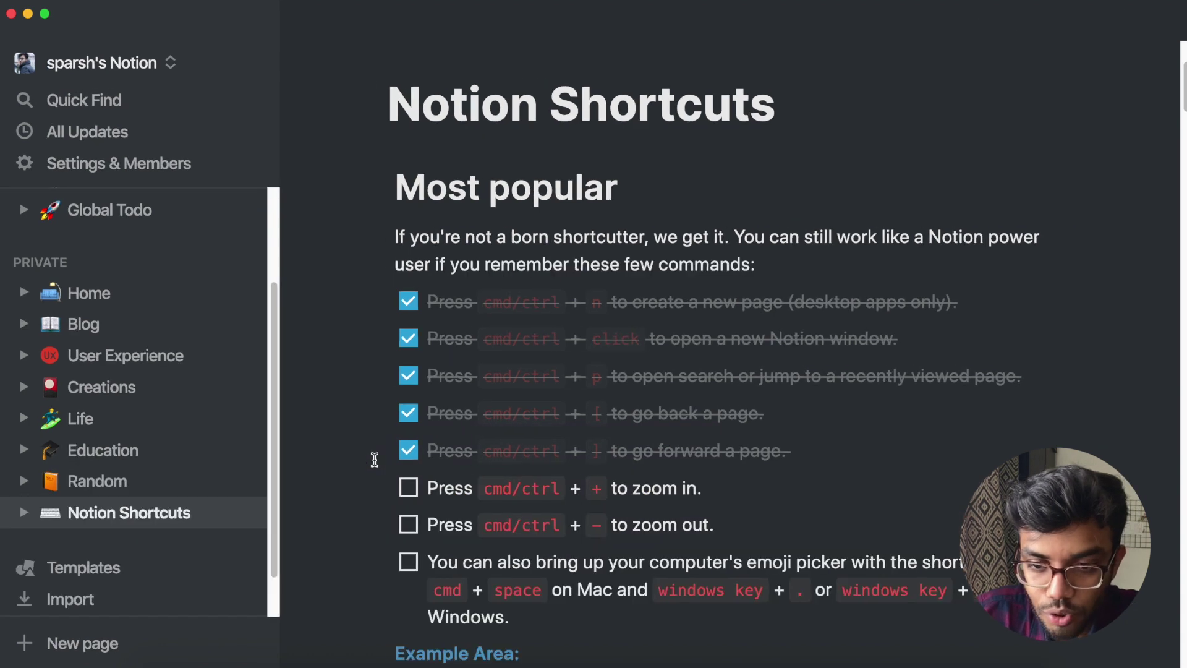
key(super+equal)
key(super+minus)
key(super+minus)
key(super+minus)
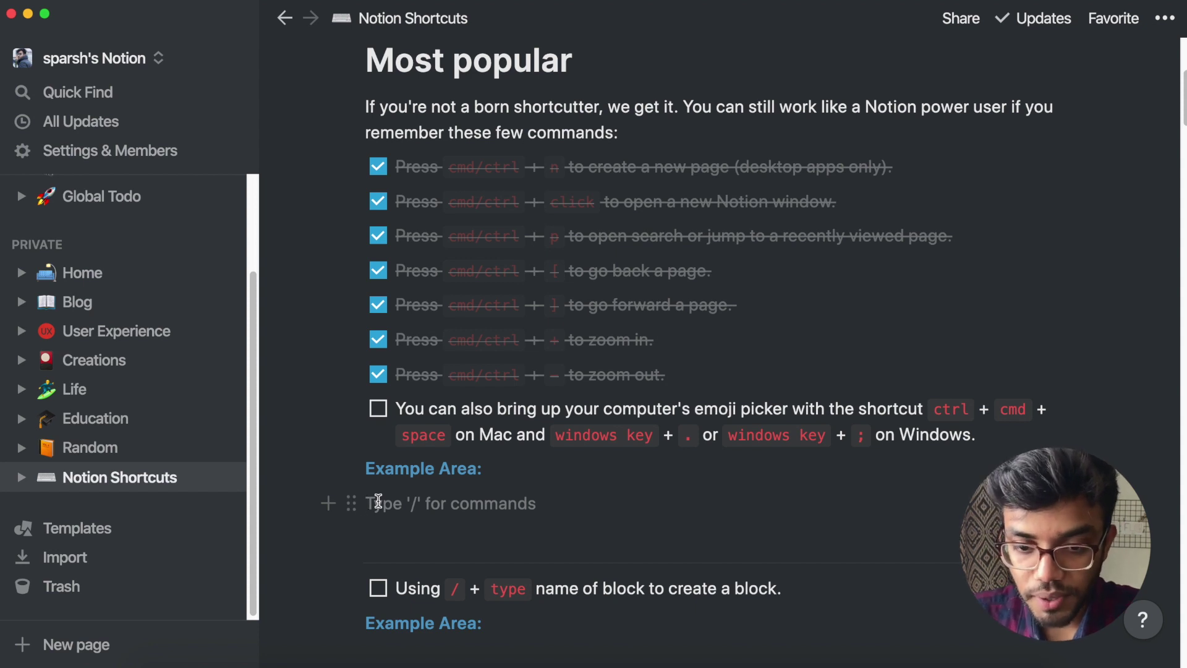
Insert an emoji from the system emoji picker into the empty Example Area block.
key(ctrl+super+space)
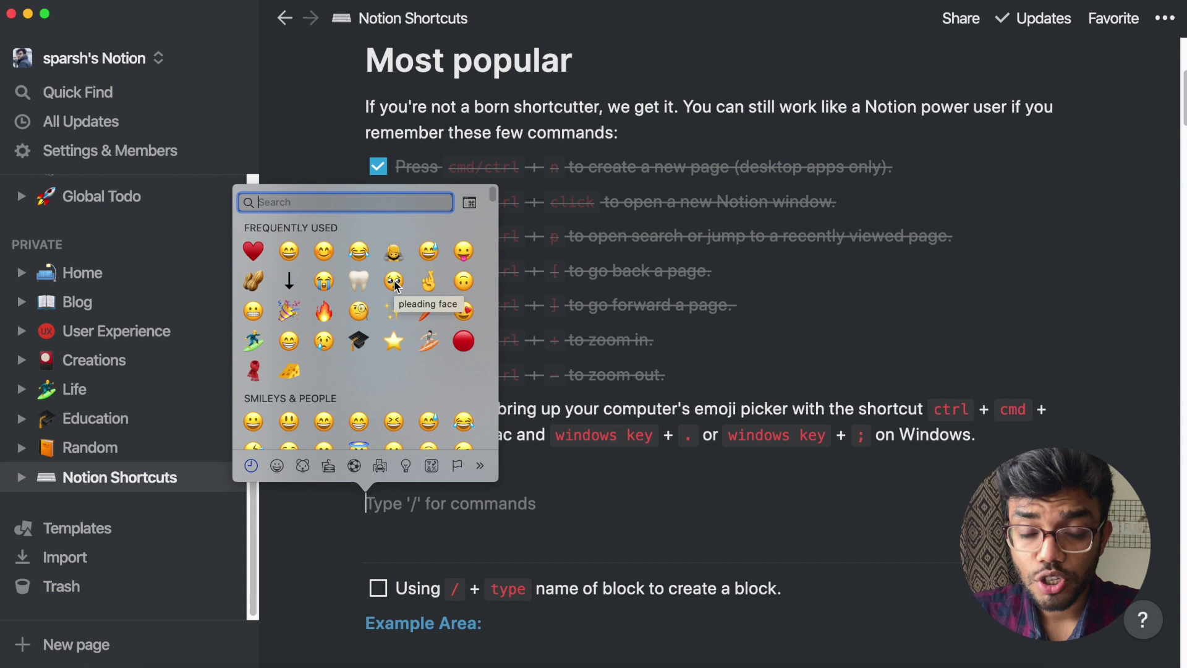
click(394, 252)
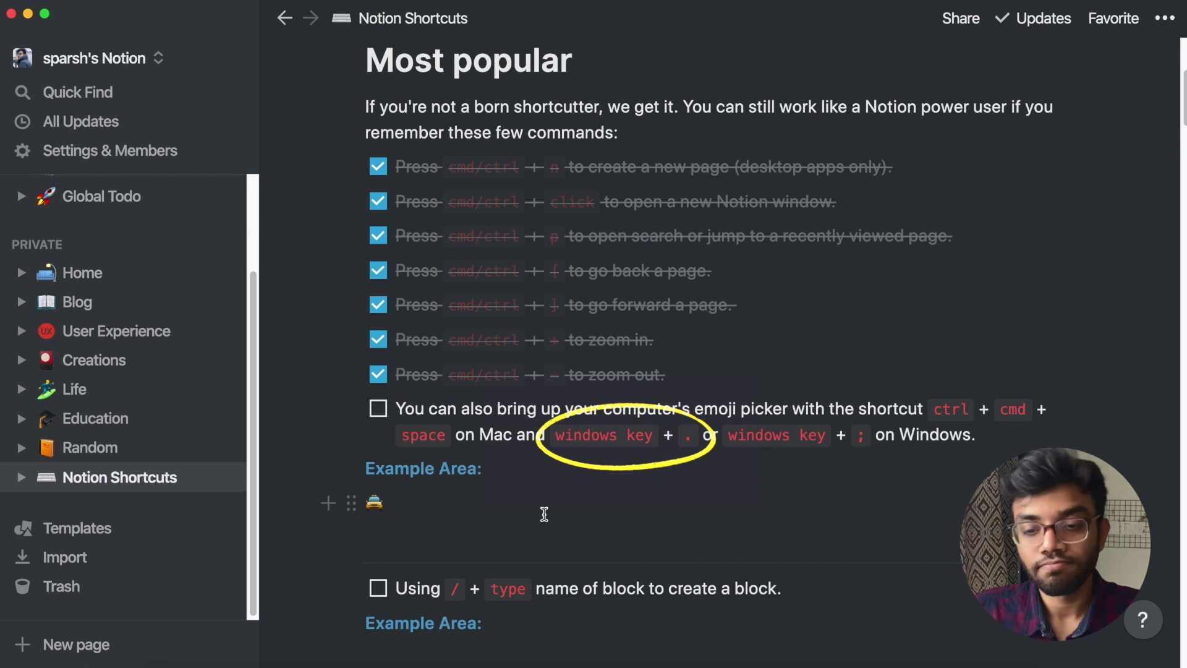
scroll(544, 515, down, 8)
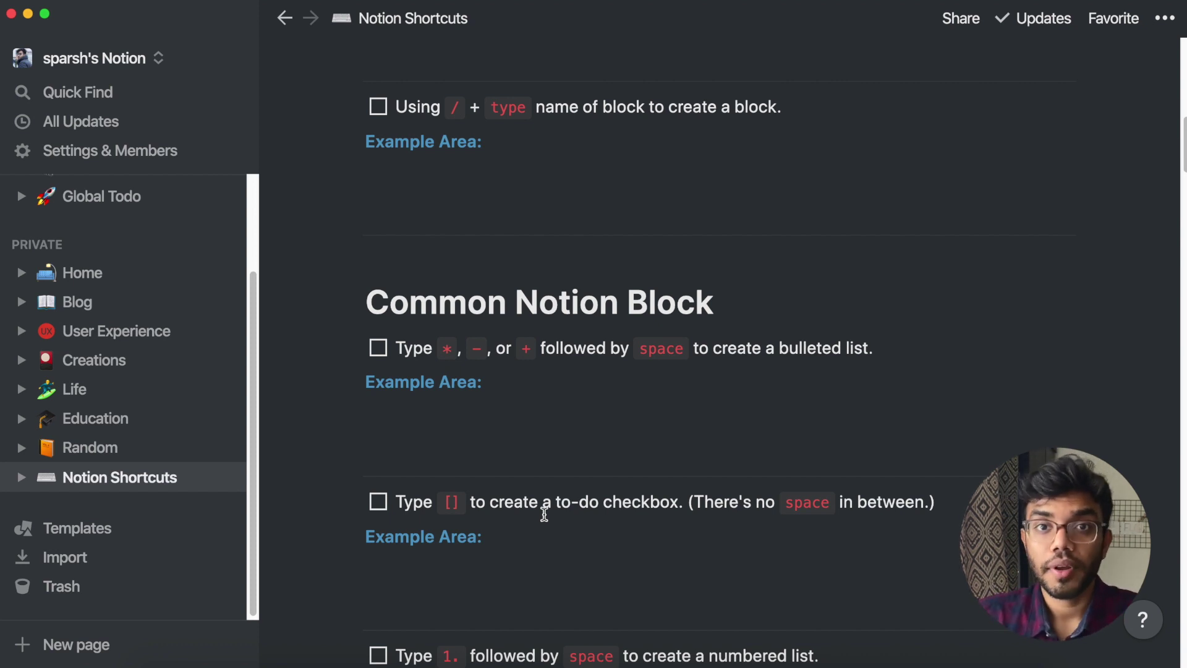
Turn the empty Example Area block into a Heading 1 reading 'This is heading' via /head.
click(492, 183)
text(/)
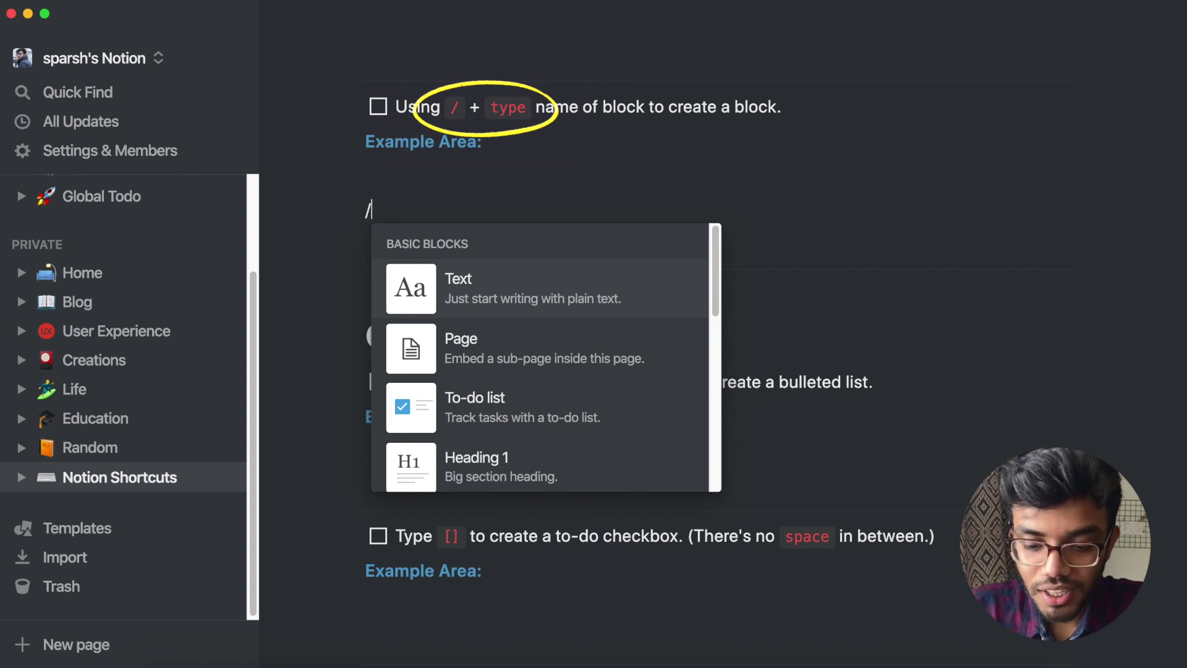
text(head)
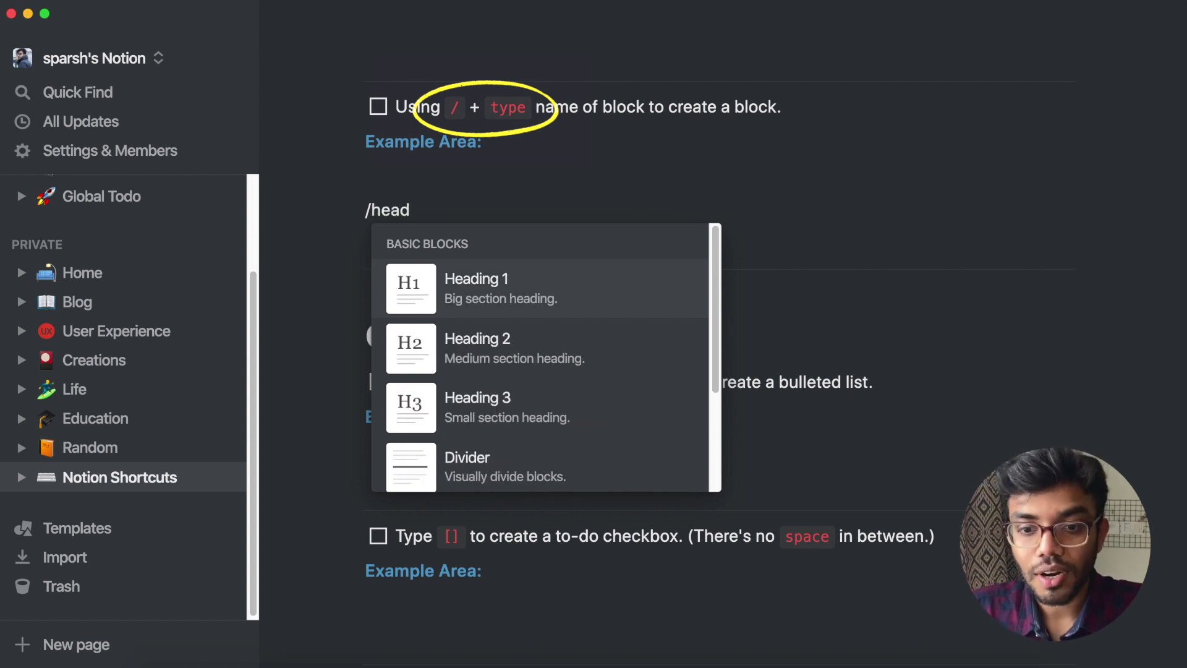
key(Return)
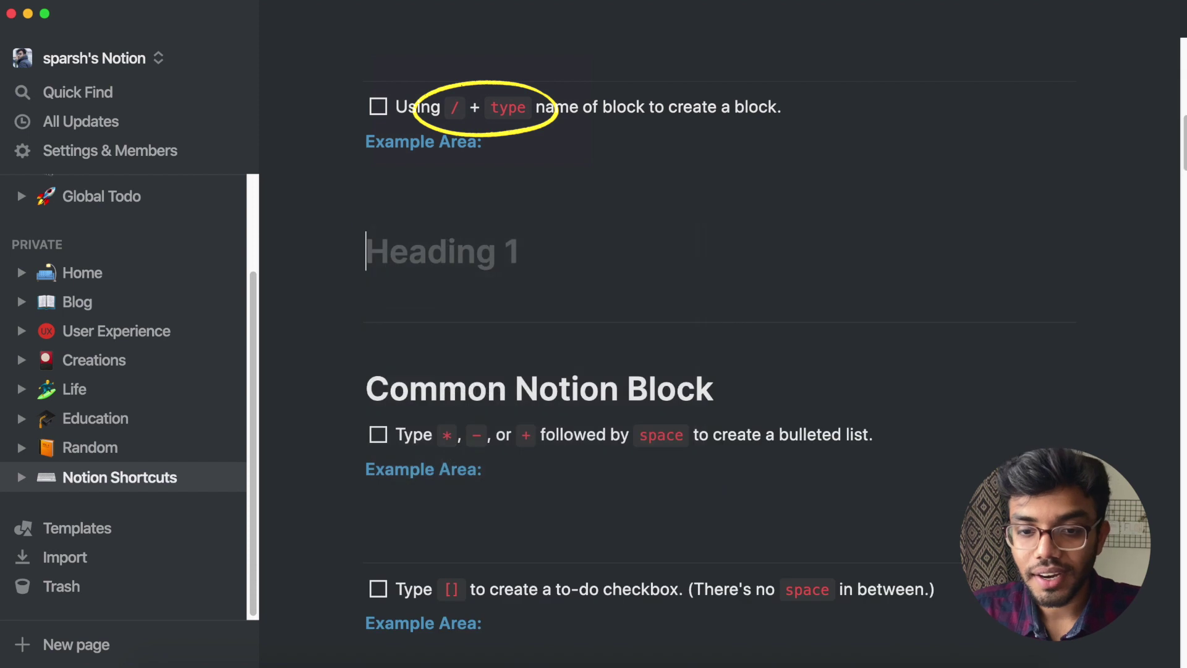
text(This is heading)
Add an empty to-do block above the heading using /todo.
click(366, 176)
text(/t)
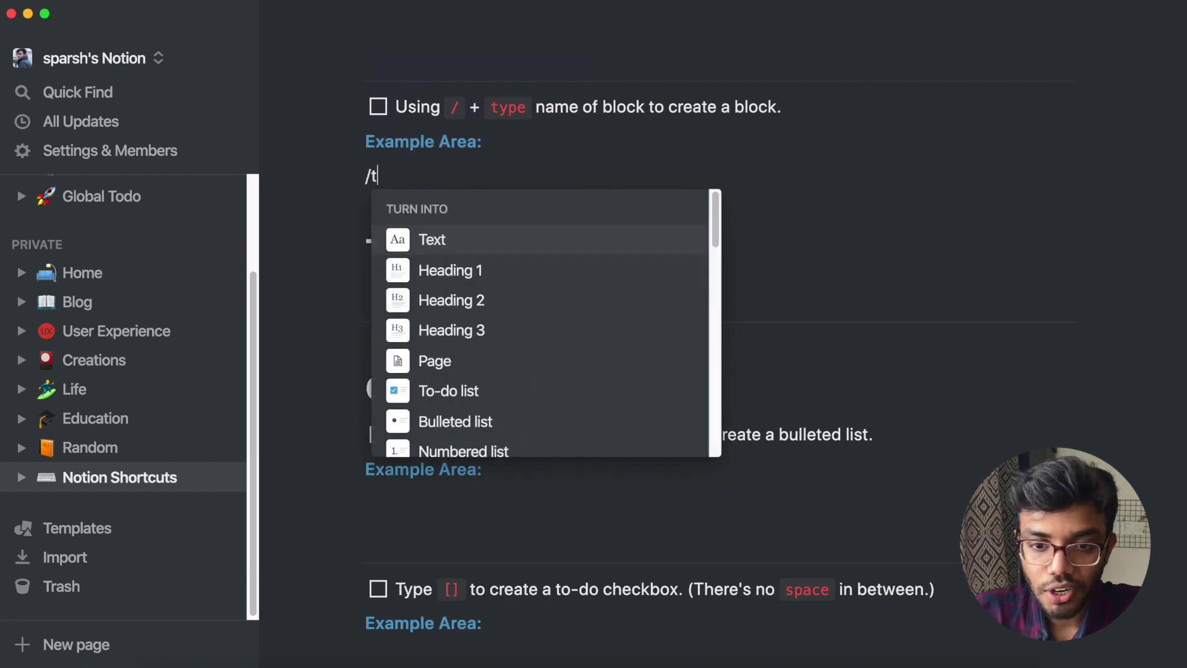
text(odo)
key(Return)
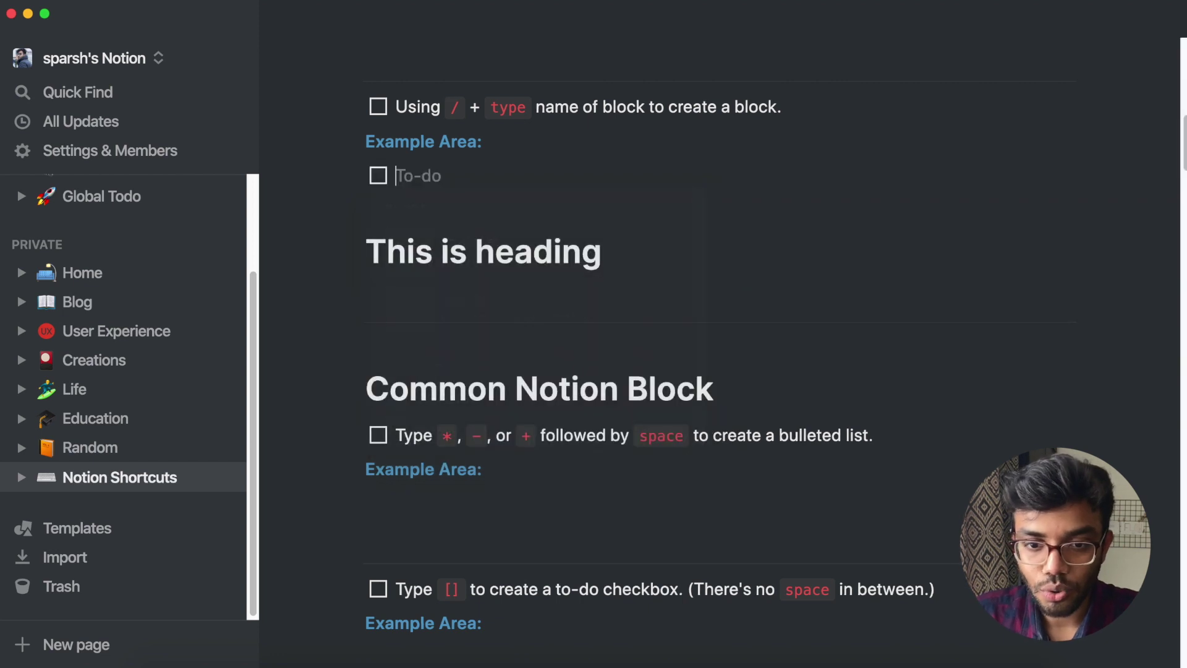
scroll(513, 263, down, 2)
scroll(513, 262, down, 5)
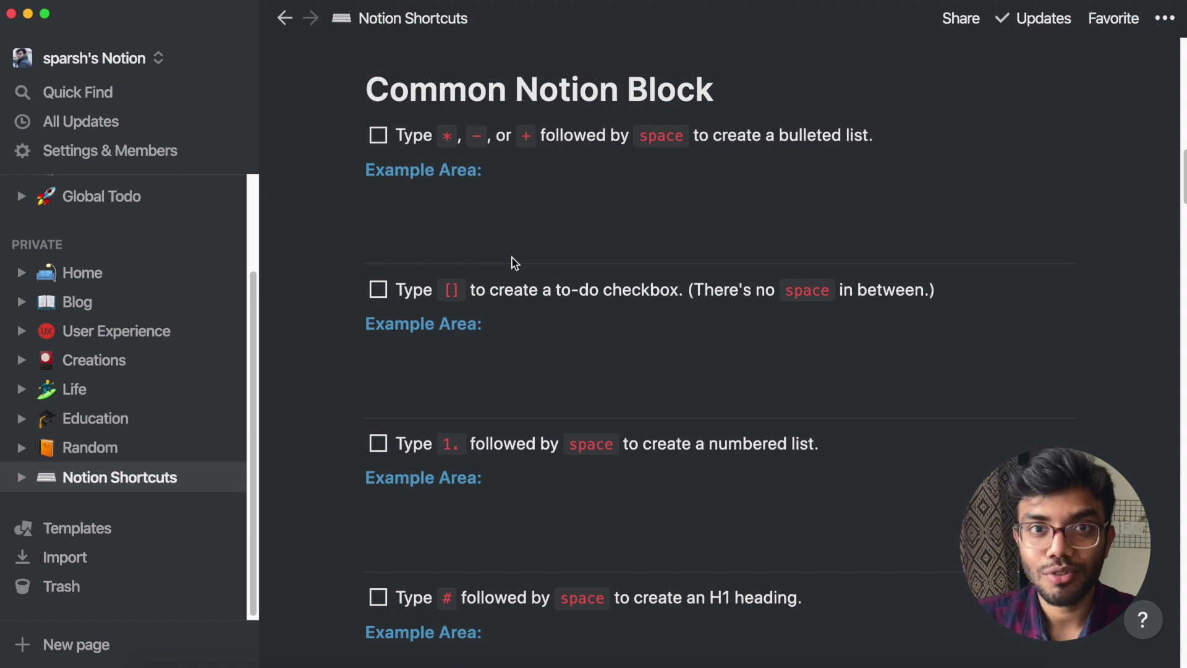
Create a bulleted list of Soap, Towel and Shampoo under the bulleted-list example area.
click(463, 210)
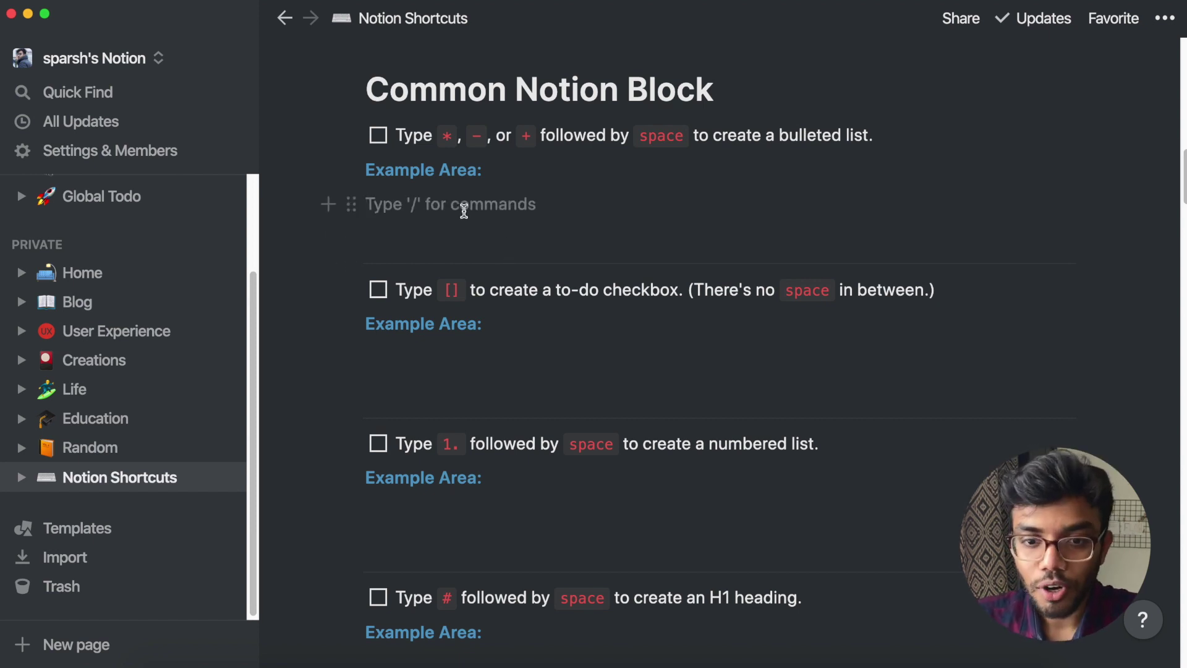
text(/)
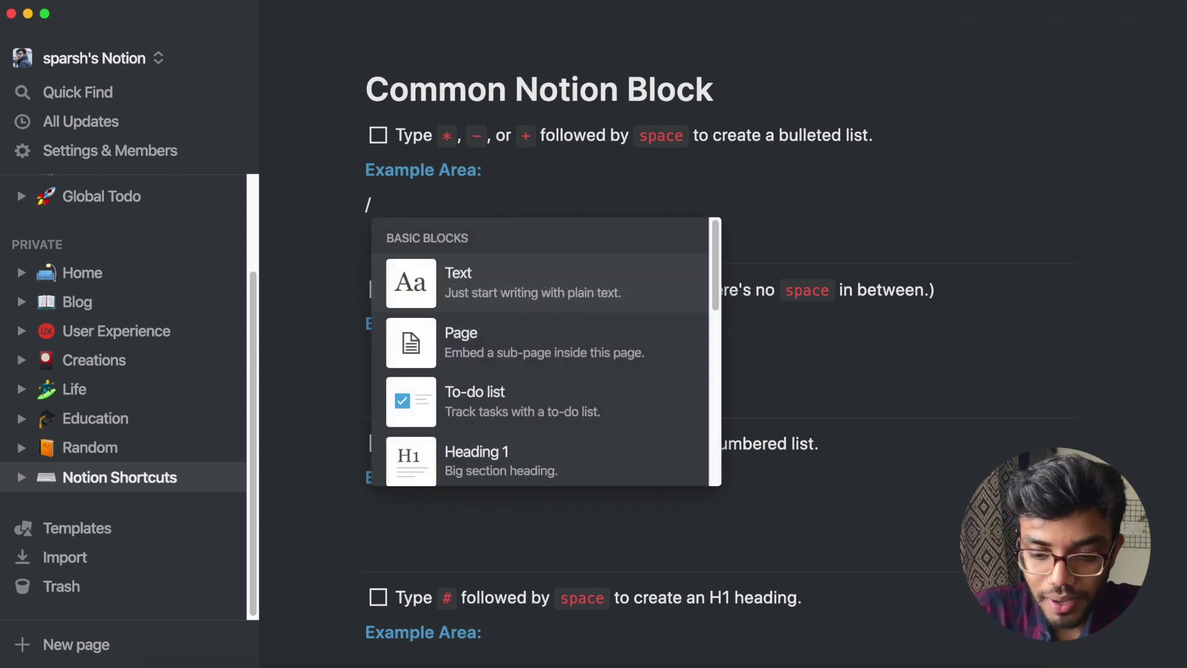
text(bul)
key(Return)
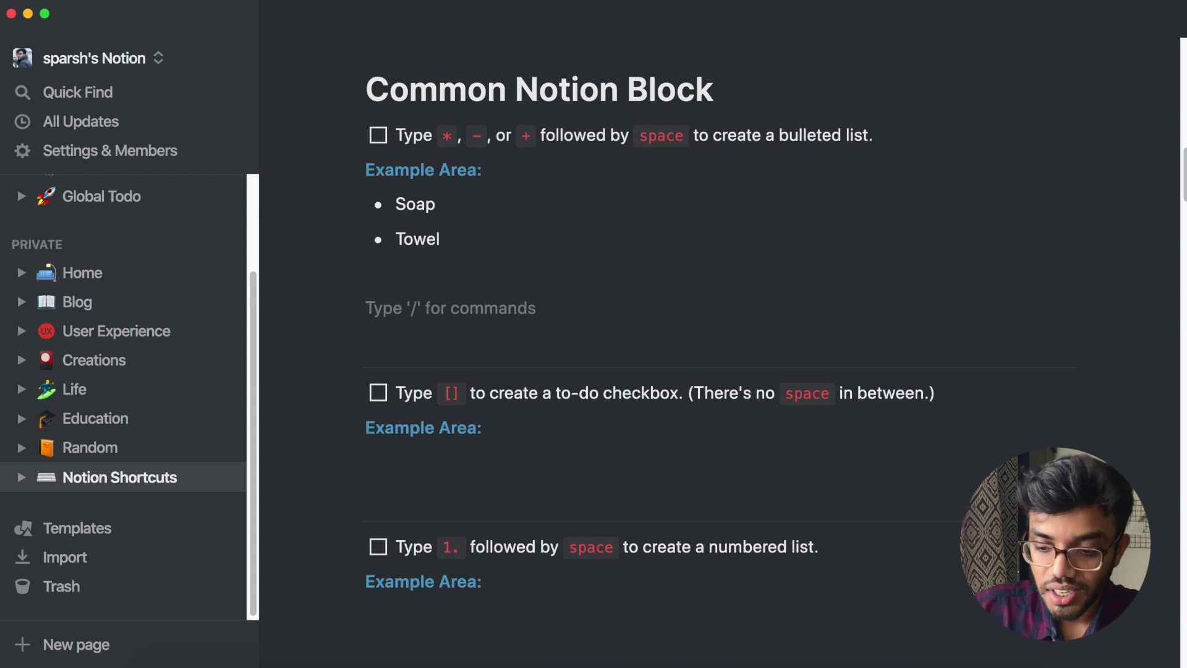
text(-)
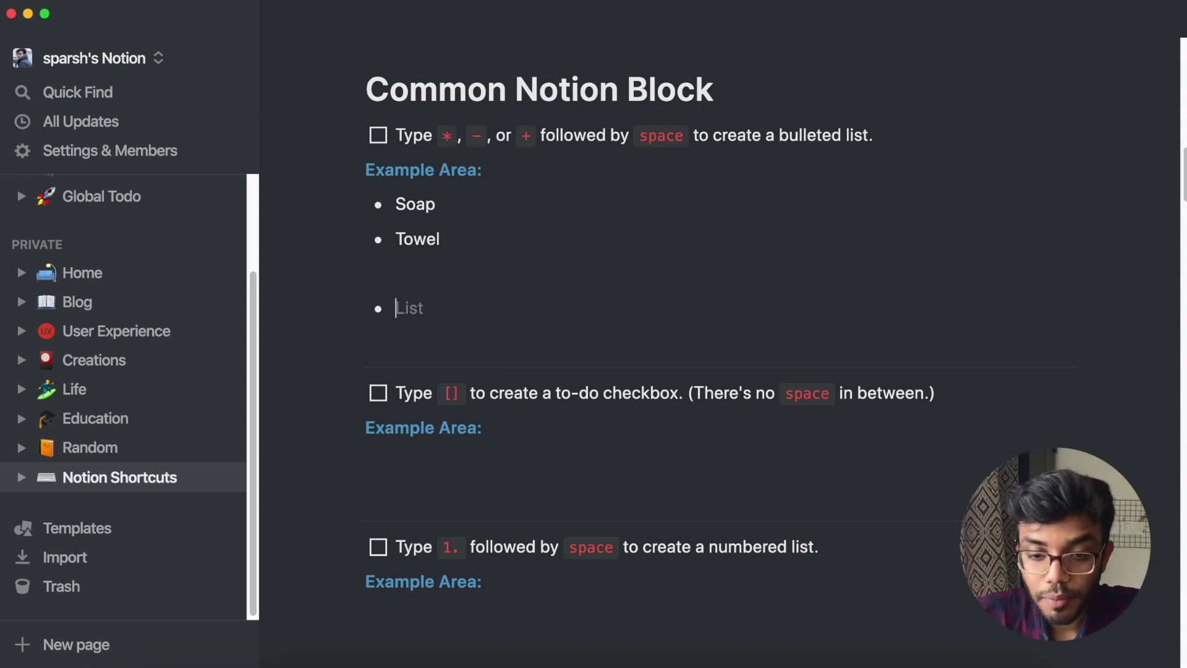
text(o)
key(Return)
key(Return)
Test the + and * bullet shortcuts, then add a 'tomatoes' to-do with [].
text(+)
key(space)
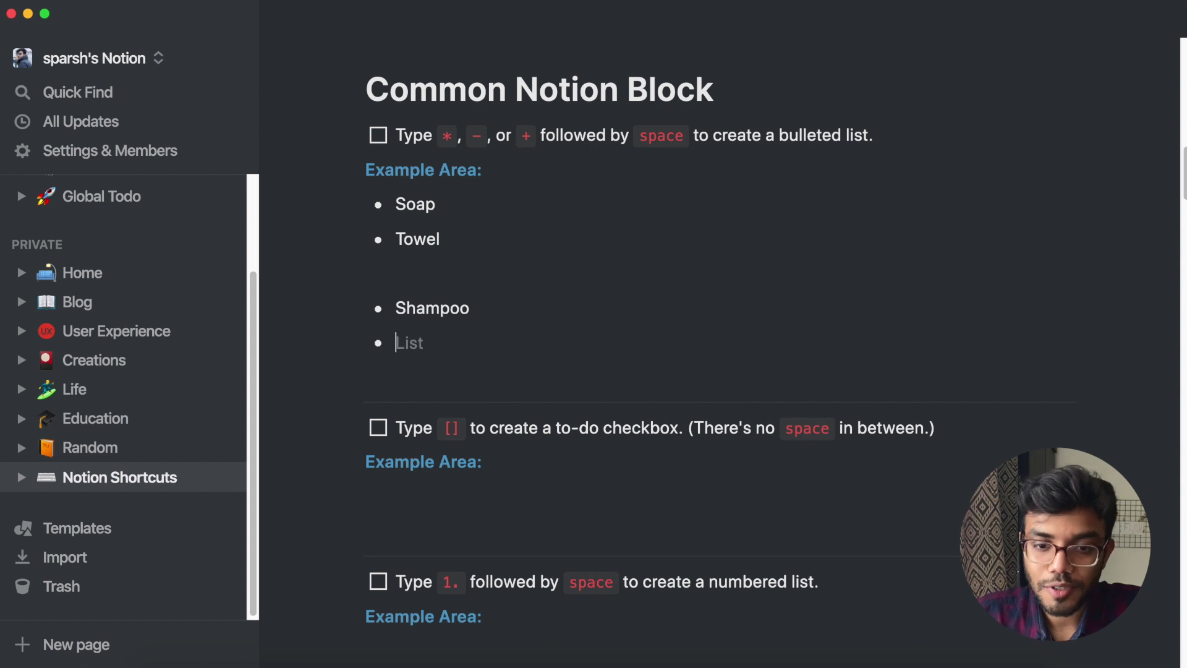
key(BackSpace)
text(*)
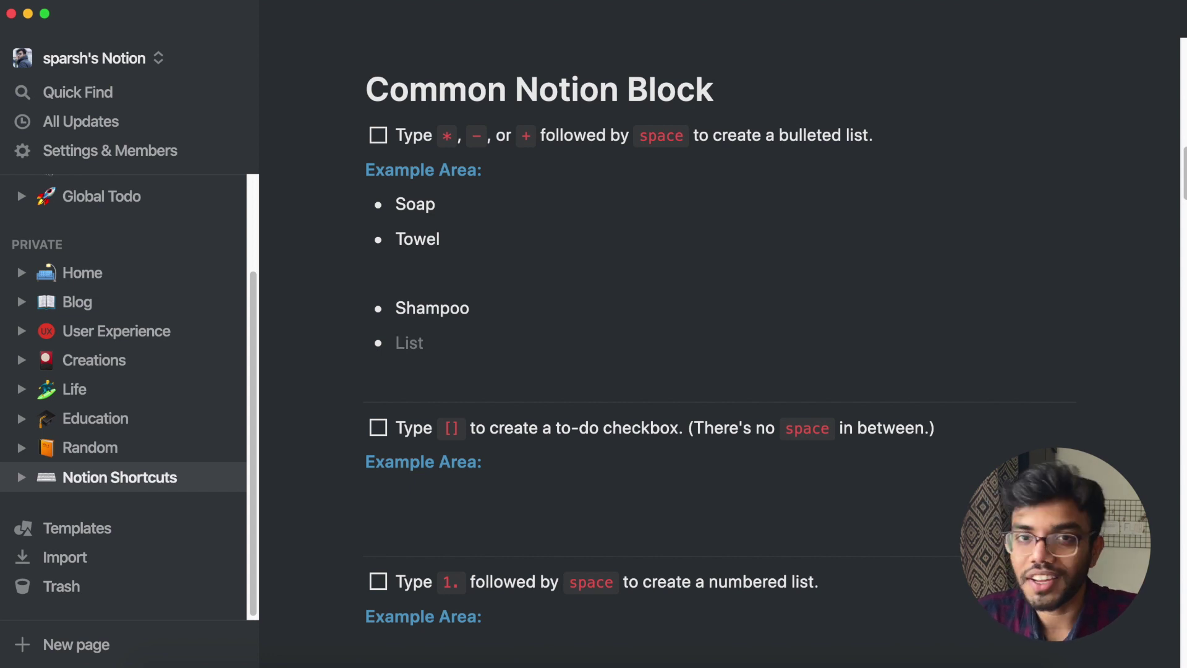
scroll(721, 334, down, 5)
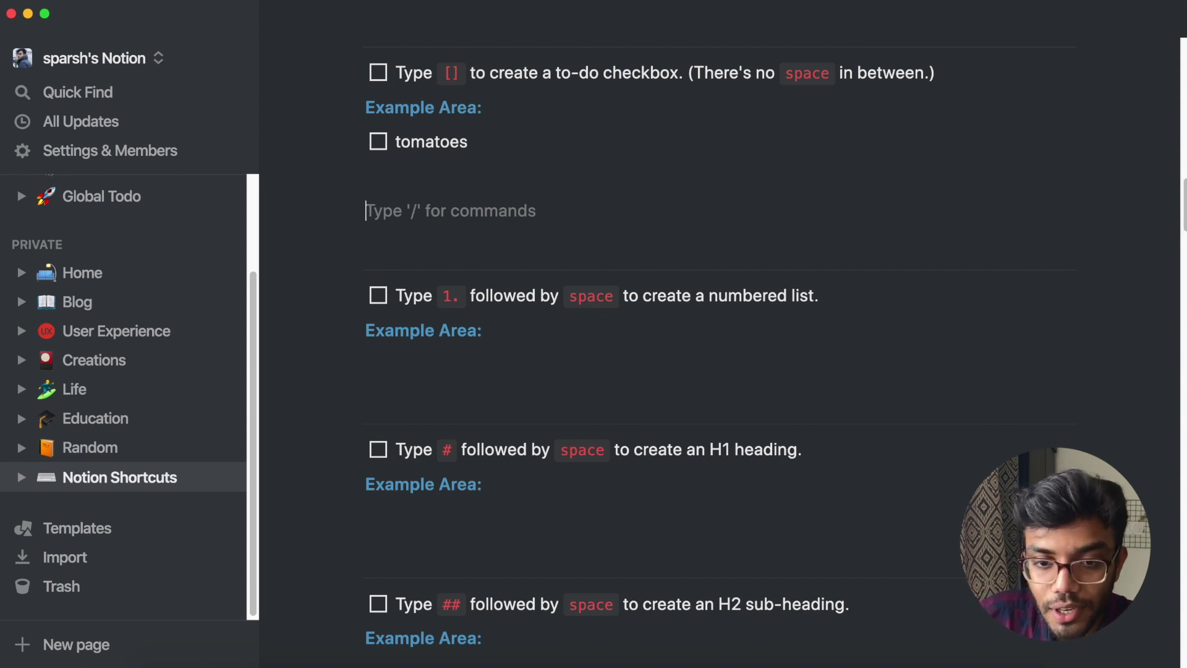
text([])
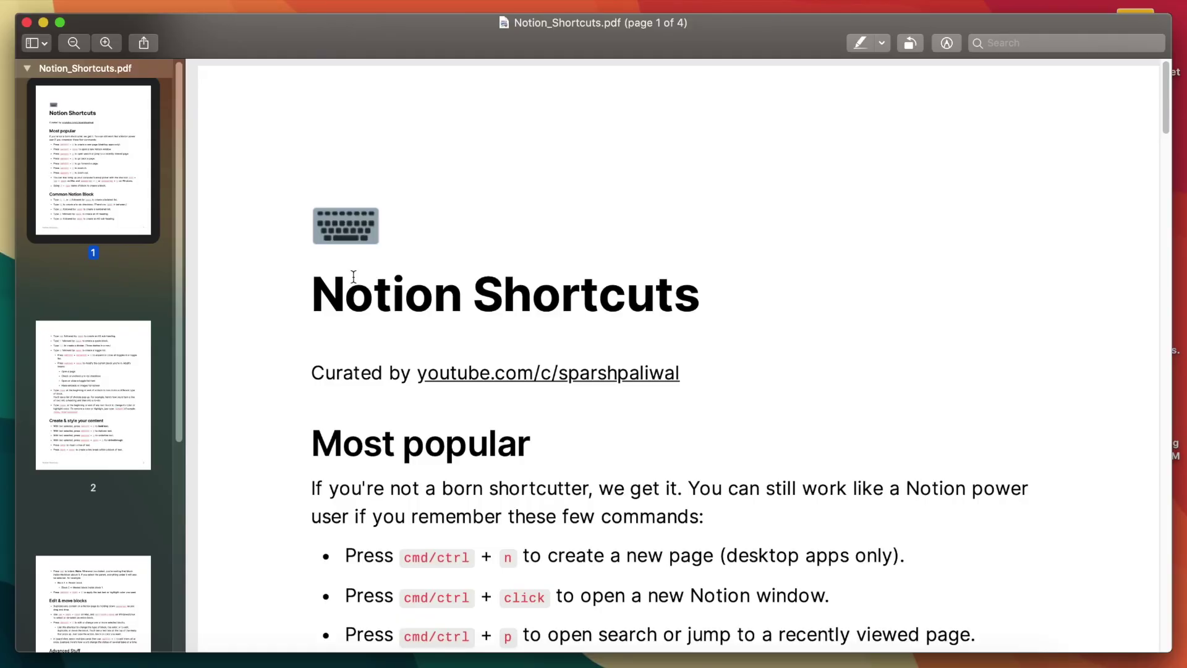
scroll(354, 277, down, 5)
scroll(354, 276, down, 5)
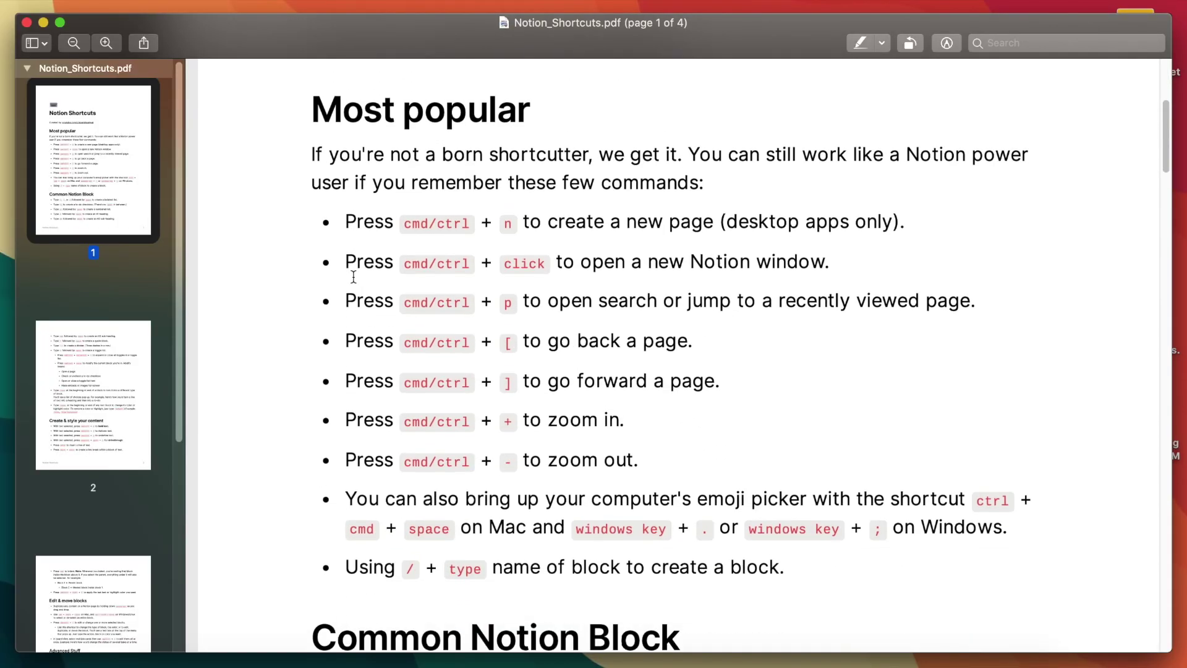
scroll(354, 277, down, 5)
scroll(354, 277, down, 5)
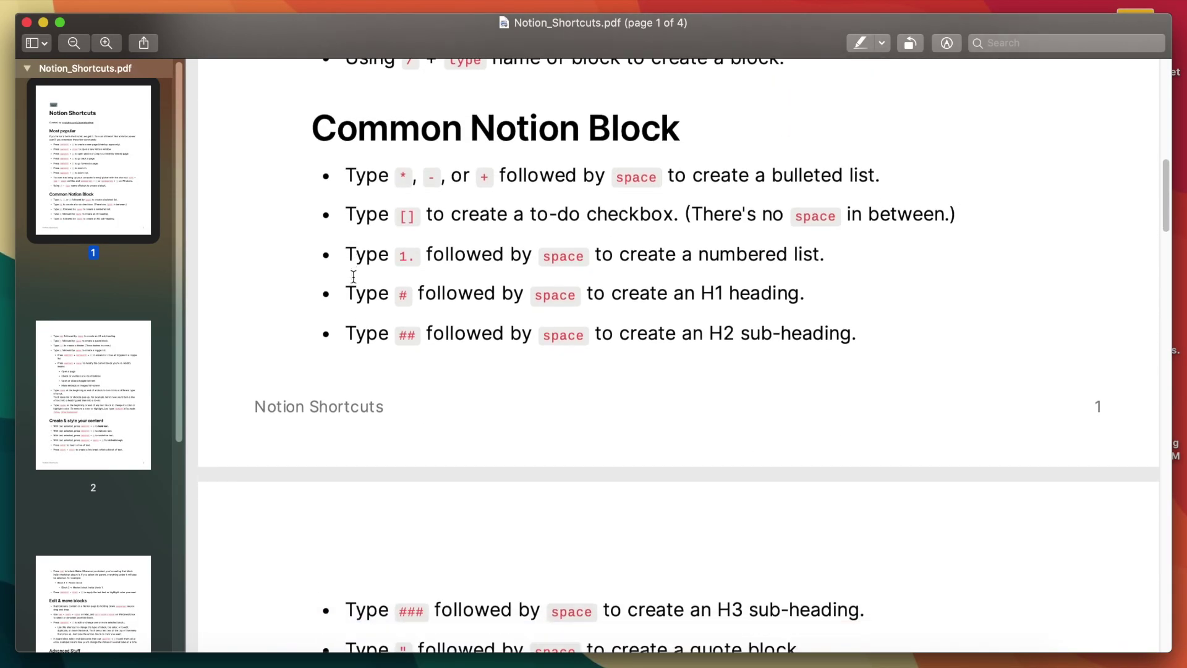
scroll(353, 276, down, 5)
scroll(354, 276, down, 3)
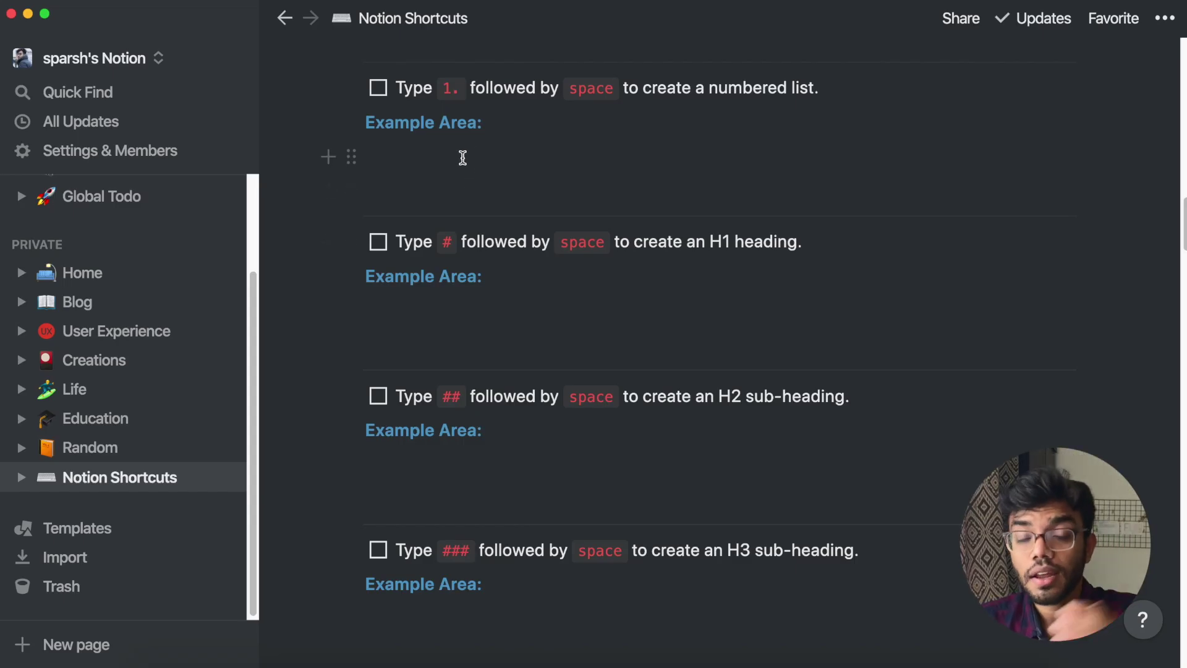
Start a numbered list with '1.', then add 'biggest heading' as a Heading 1.
click(462, 157)
text(1.)
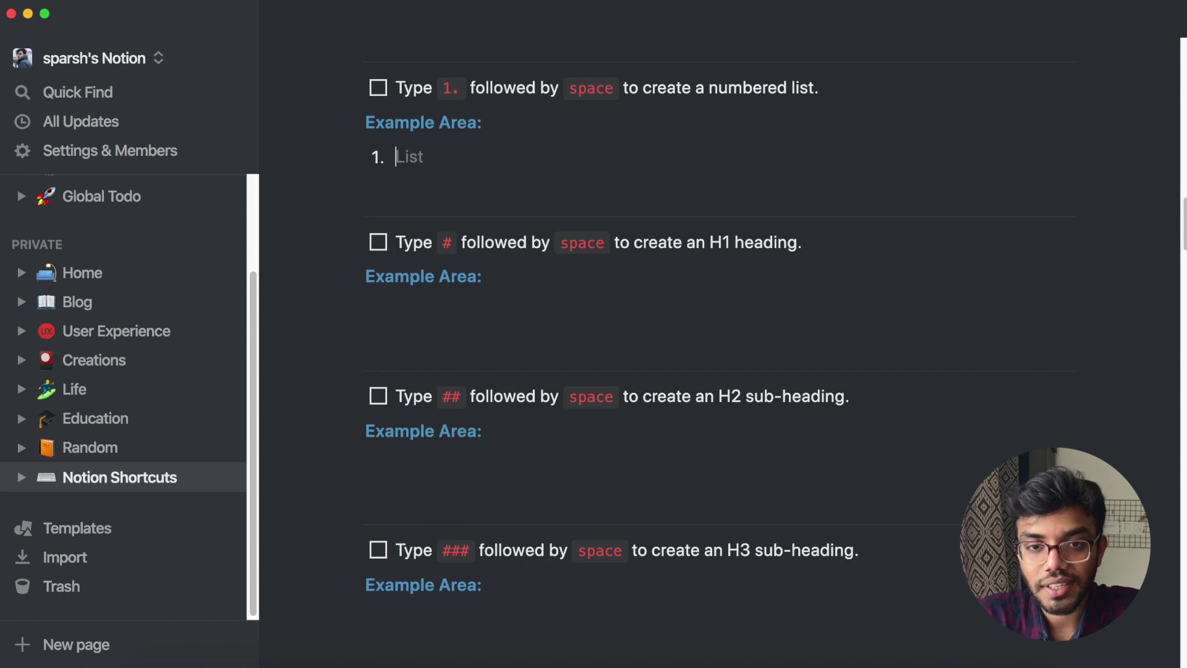
scroll(721, 334, down, 3)
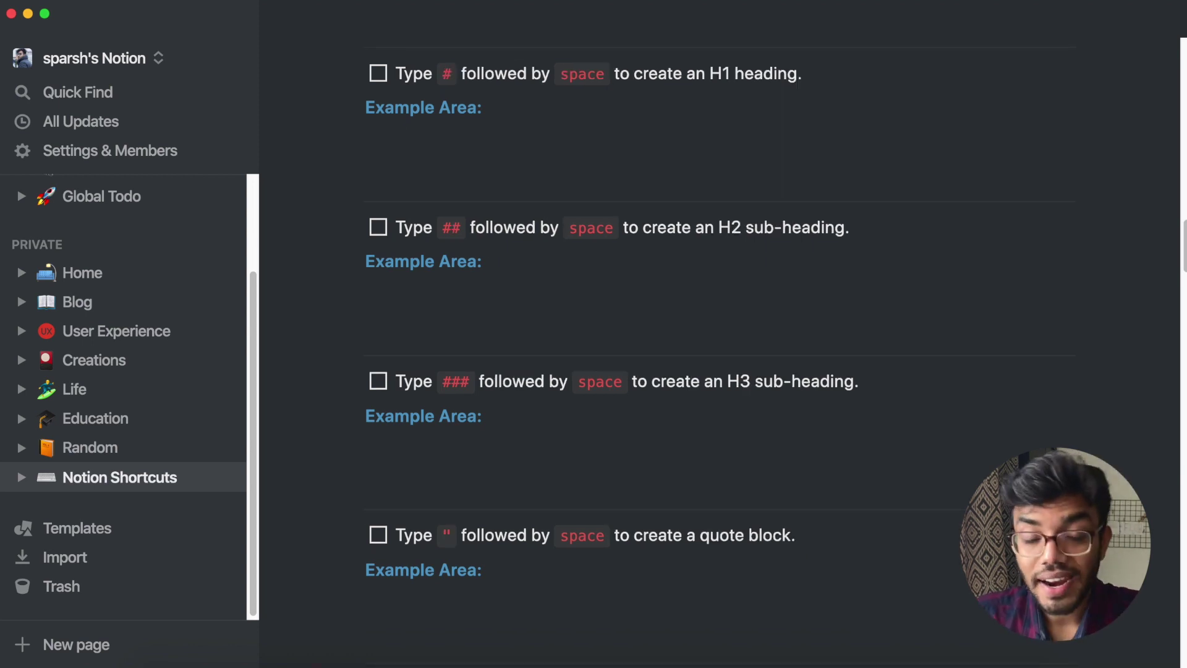
click(451, 149)
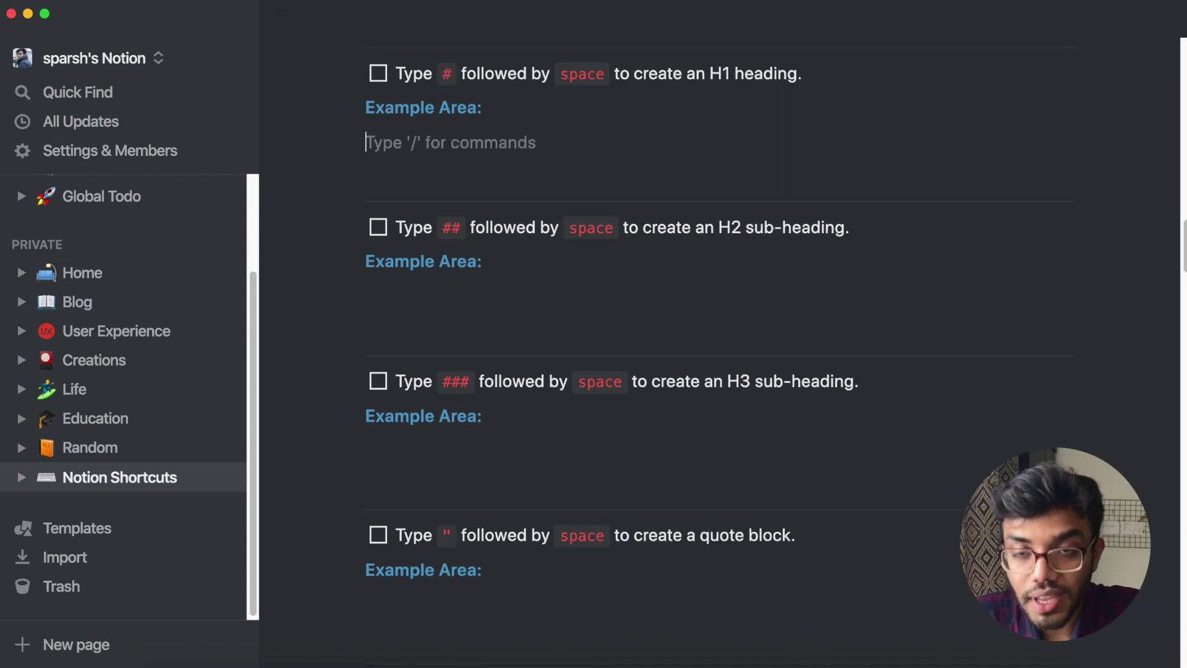
text(#)
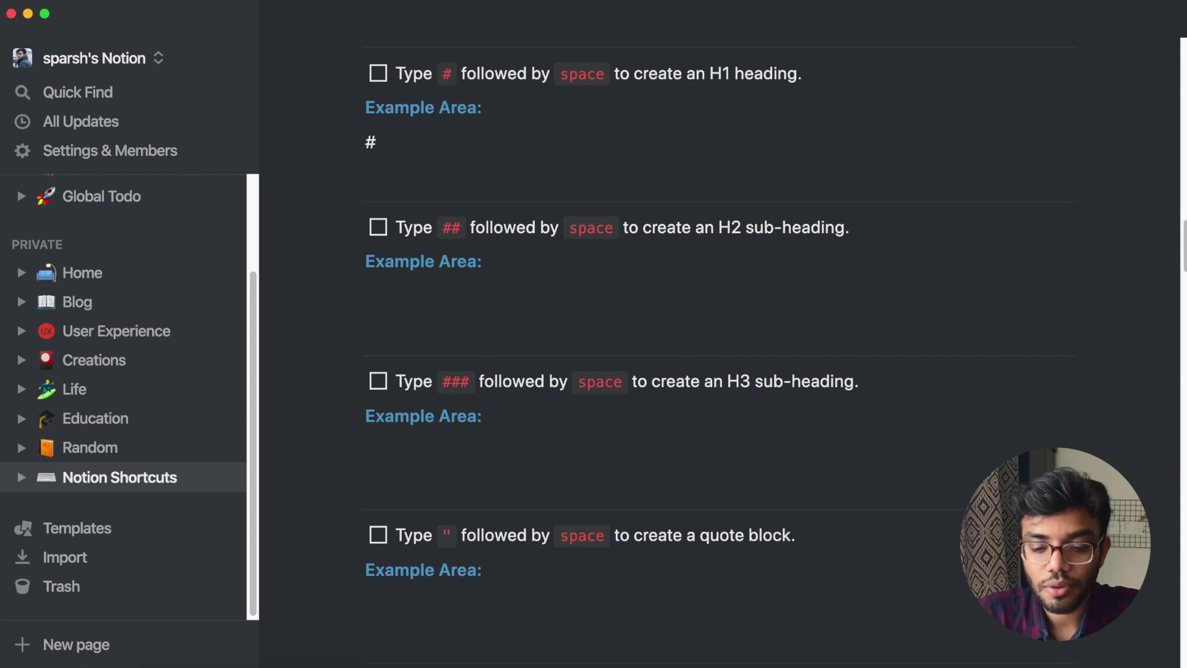
key(space)
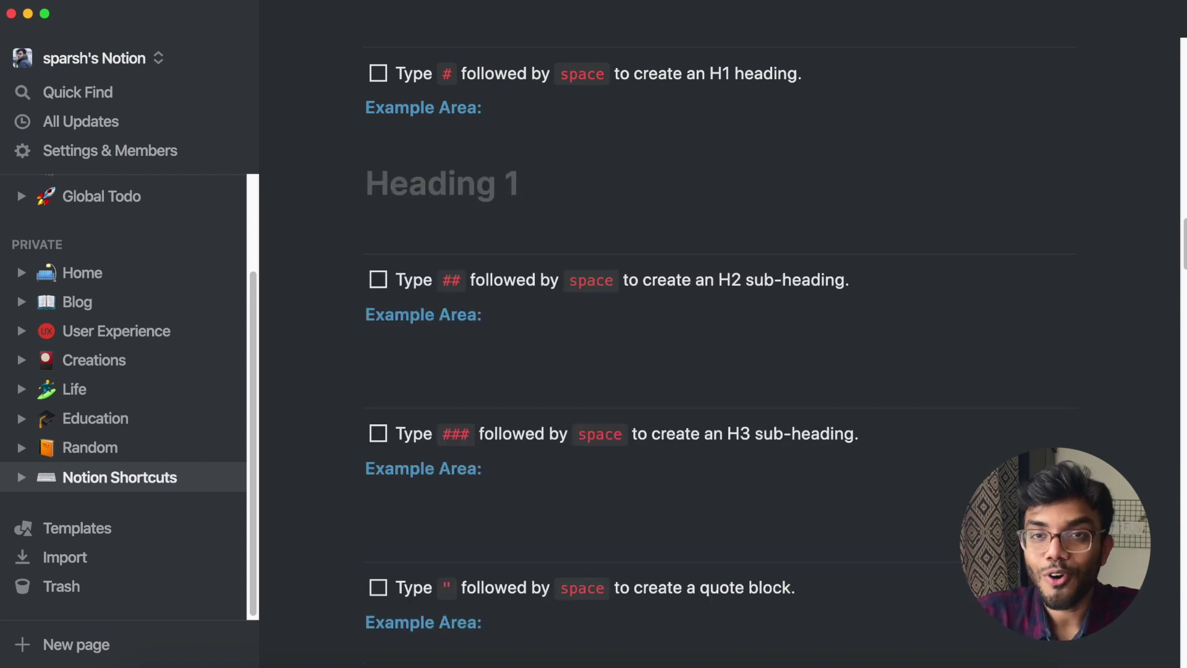
text(biggest heading)
Add 'bigger heading' as H2 and 'big heading' as H3 using ## and ###.
click(415, 352)
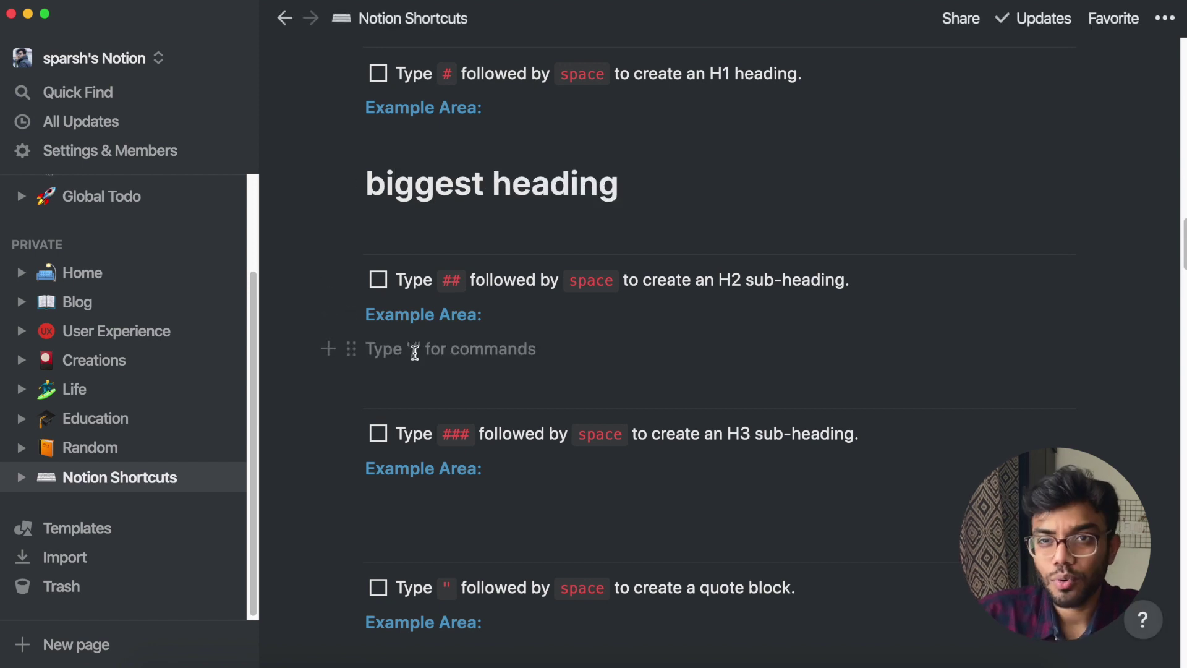
key(shift)
text(##)
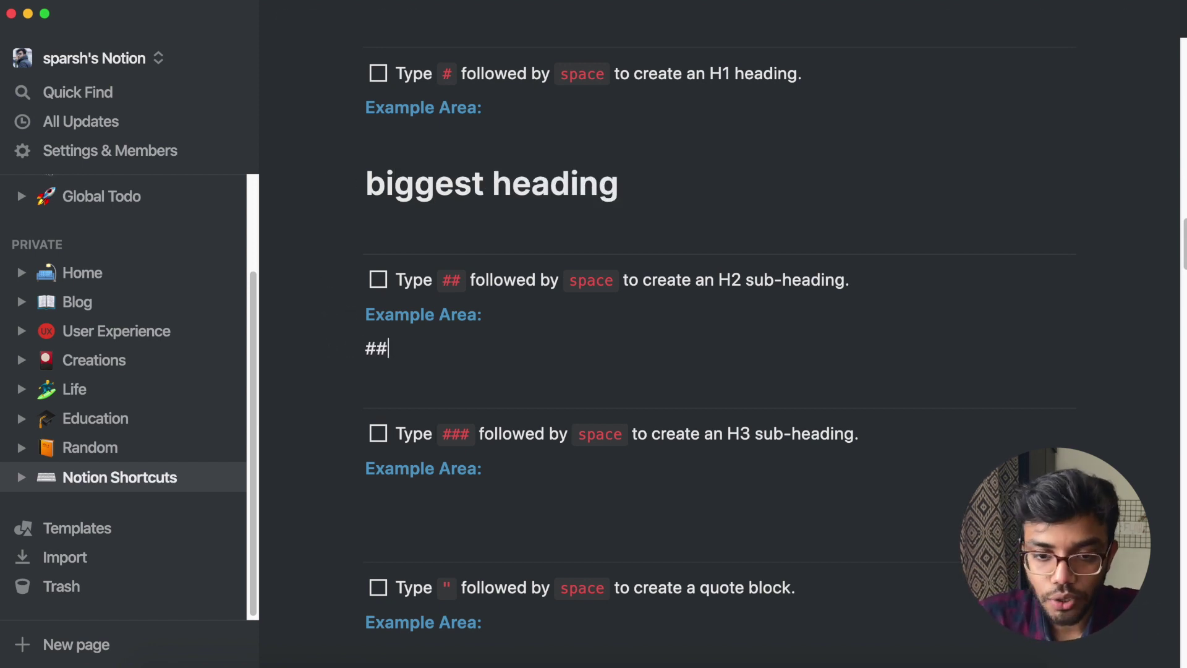
text( bigger heading)
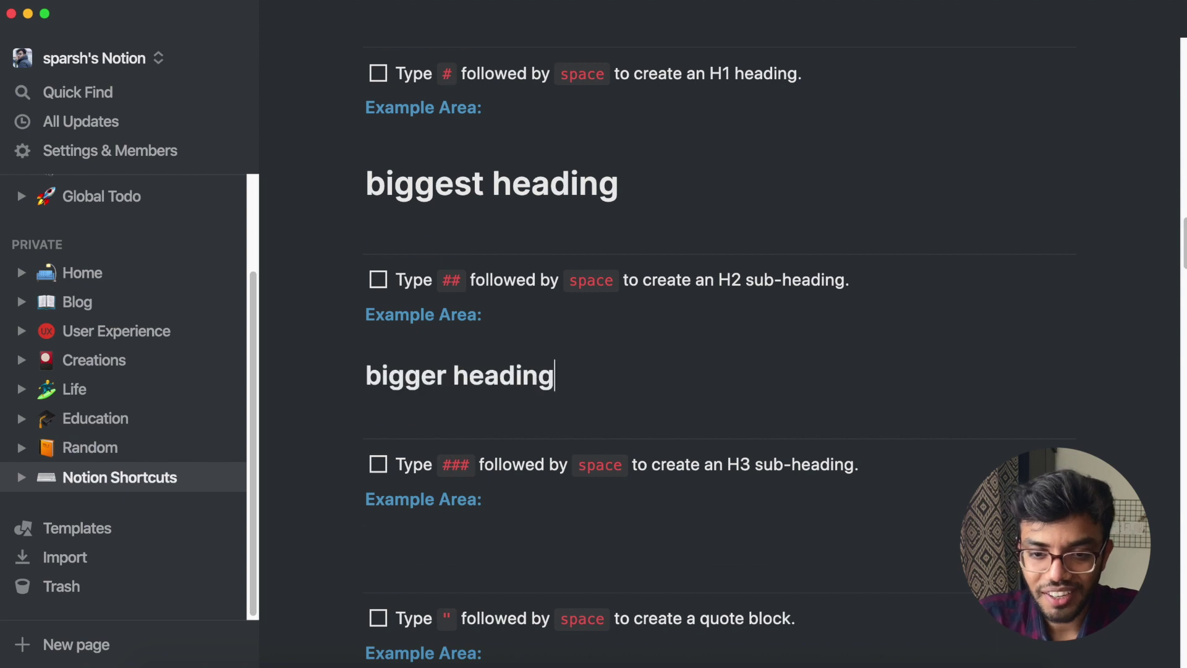
scroll(410, 450, down, 3)
click(420, 434)
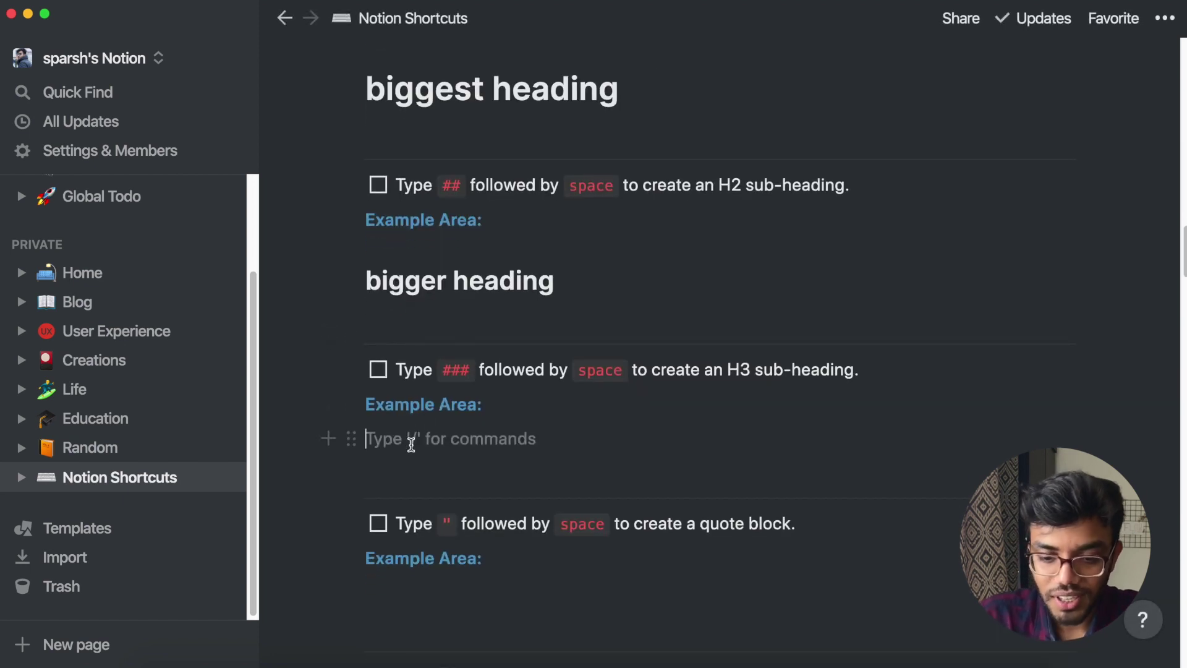
key(shift)
text(### )
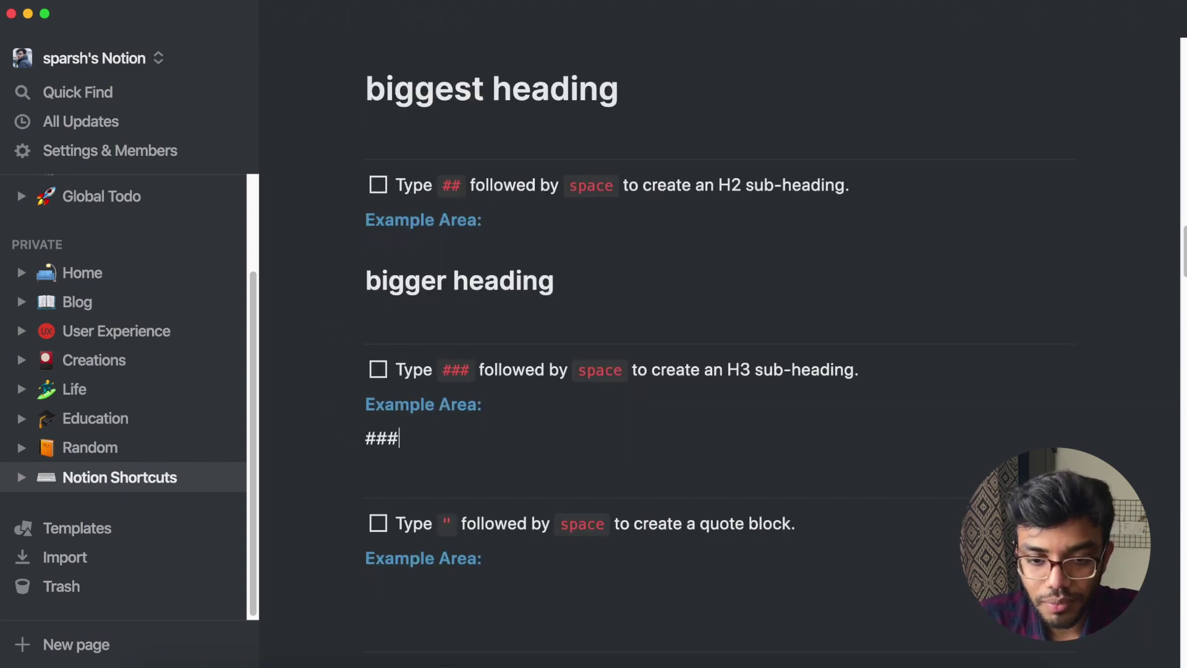
text(big hea)
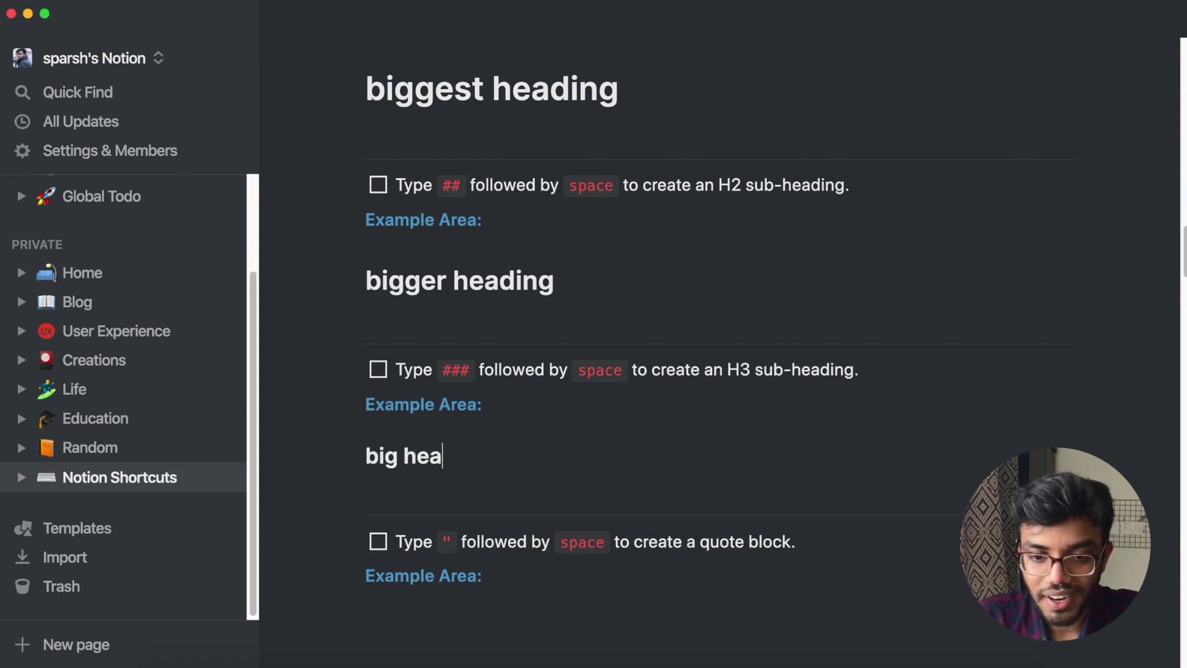
text(ding)
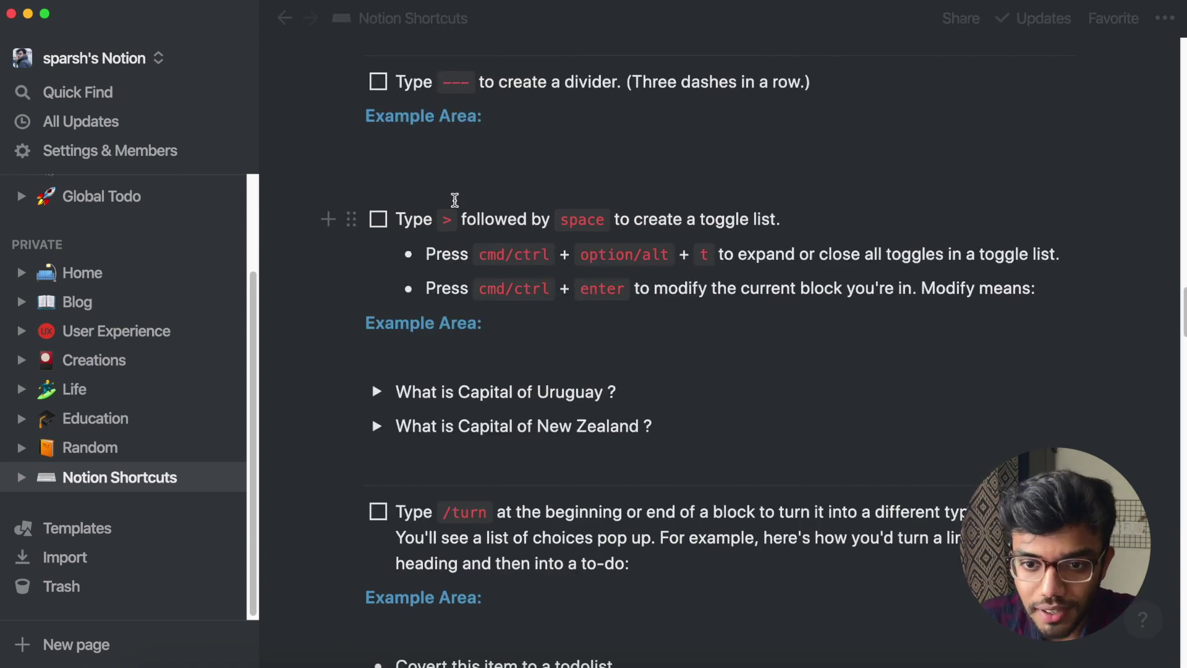
Insert a divider with --- on the empty line under the divider tip's Example Area.
scroll(456, 198, up, 3)
scroll(583, 260, up, 3)
scroll(582, 260, up, 3)
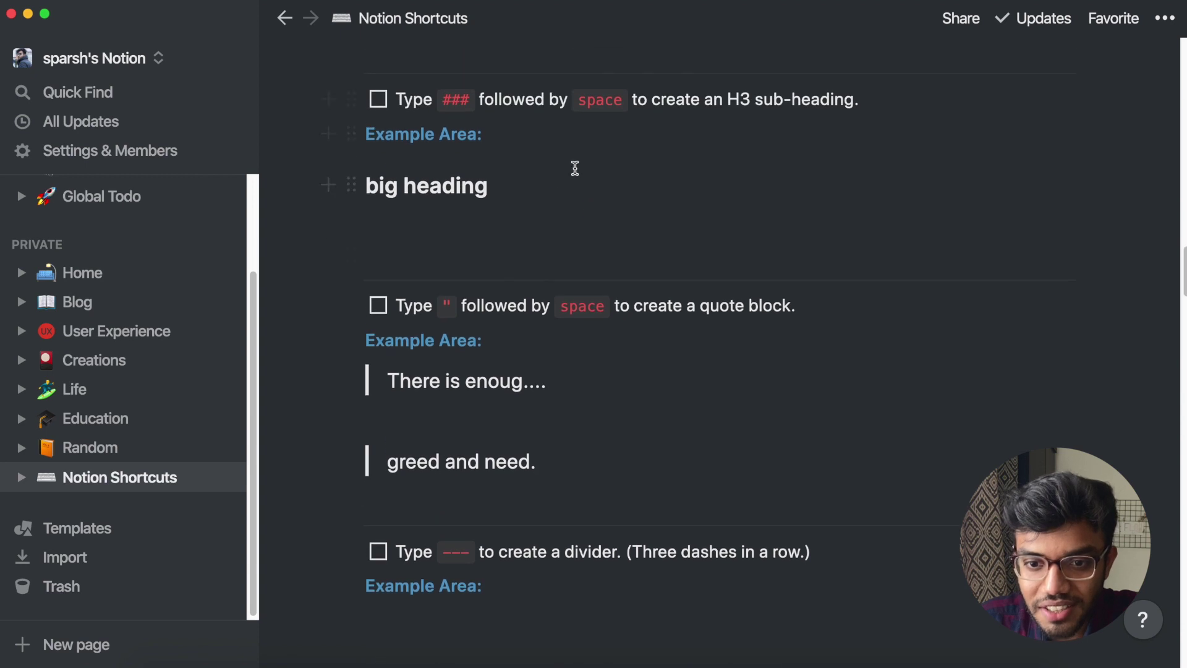
scroll(573, 204, up, 1)
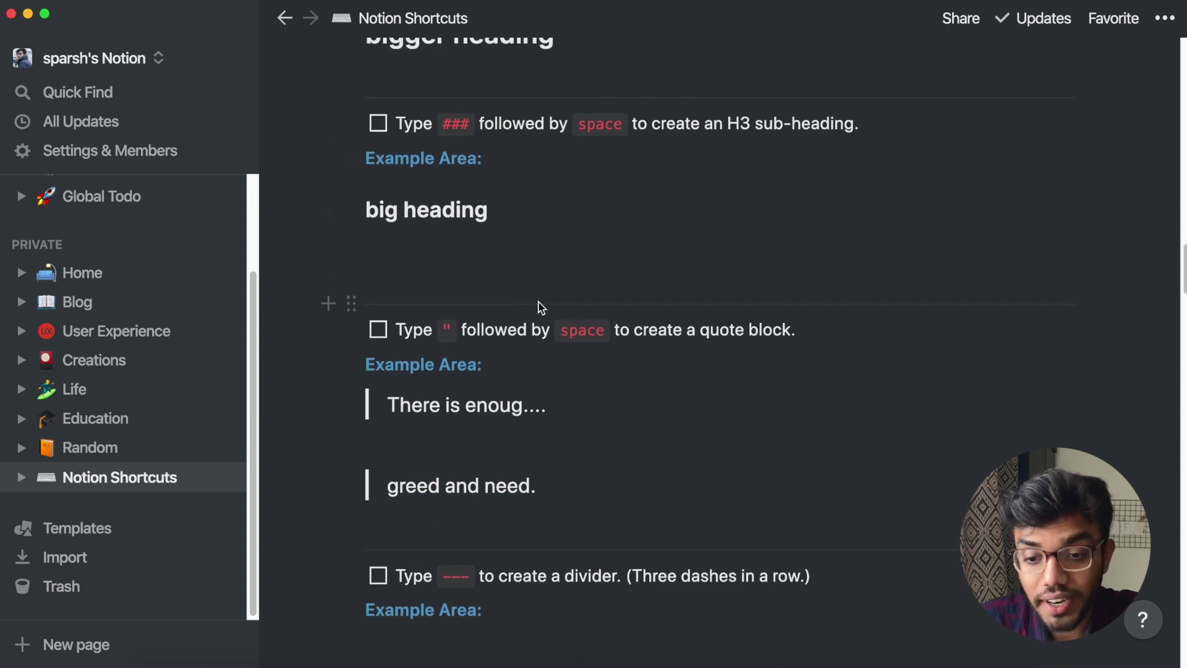
scroll(542, 307, down, 3)
scroll(542, 308, down, 2)
scroll(542, 308, down, 2)
scroll(542, 308, down, 1)
scroll(541, 308, up, 1)
click(513, 186)
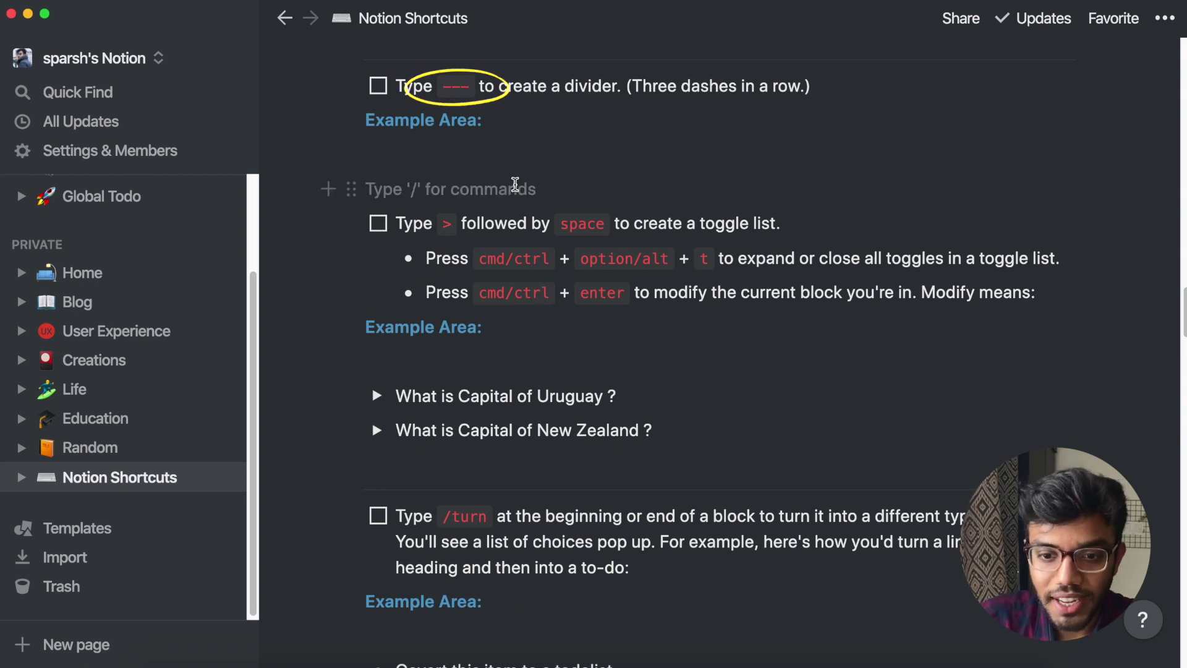
text(---)
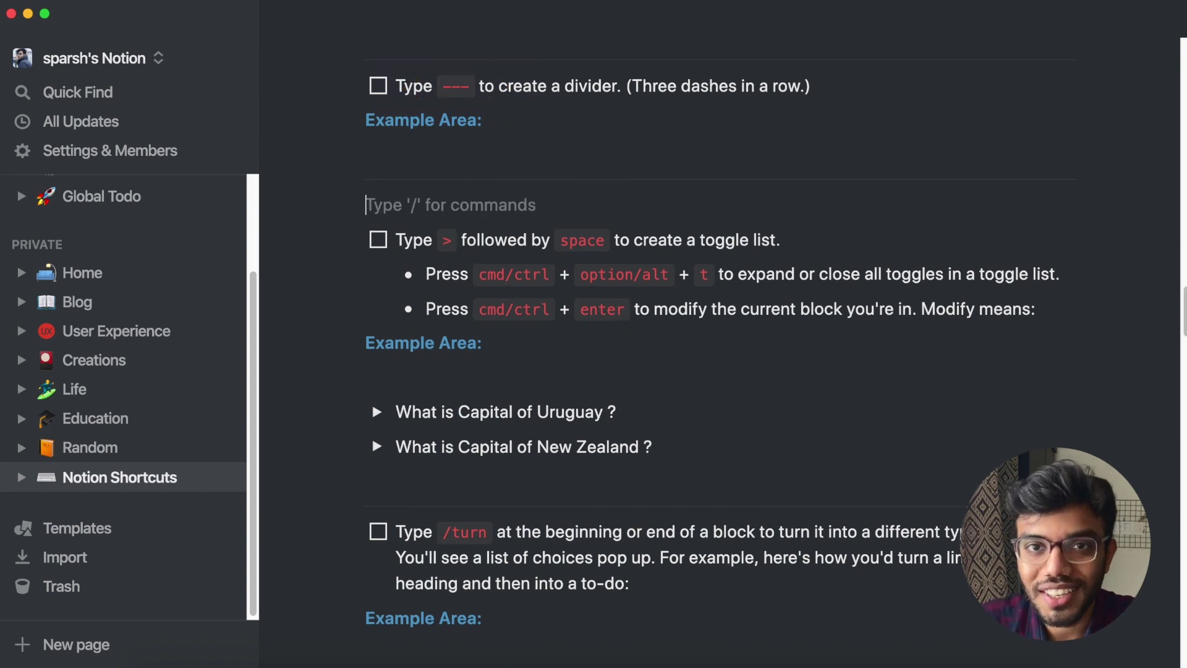
Create a 'What is capital of USA?' toggle with a nested 'Washington DC' bullet inside.
key(BackSpace)
scroll(565, 251, down, 3)
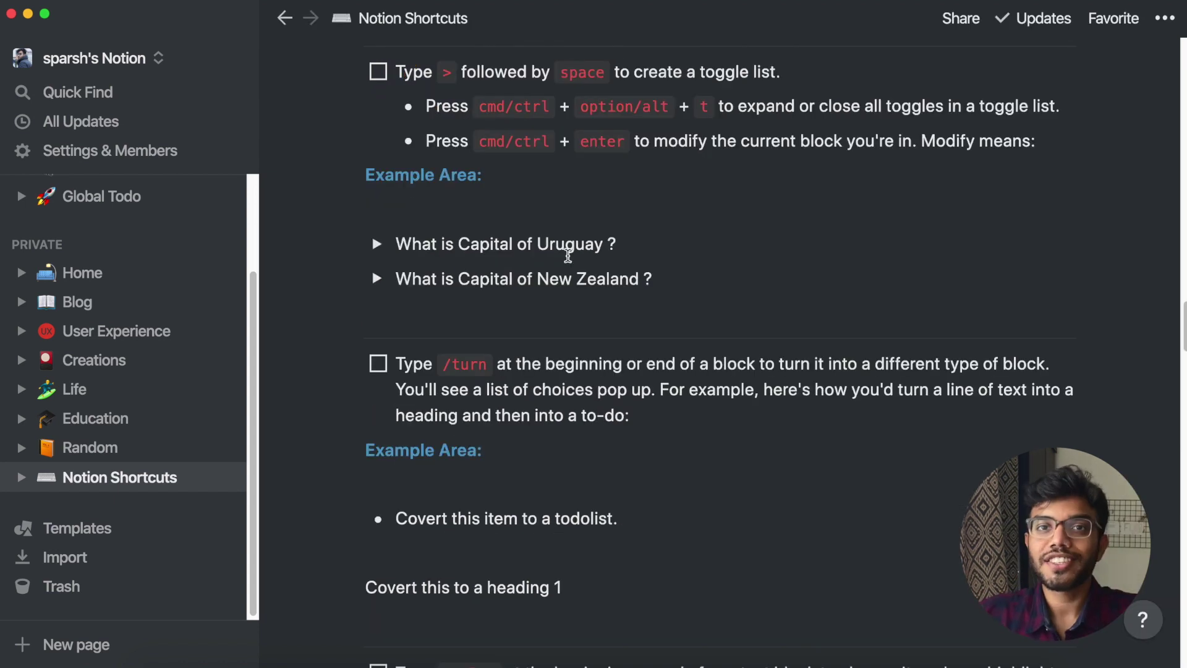
click(451, 210)
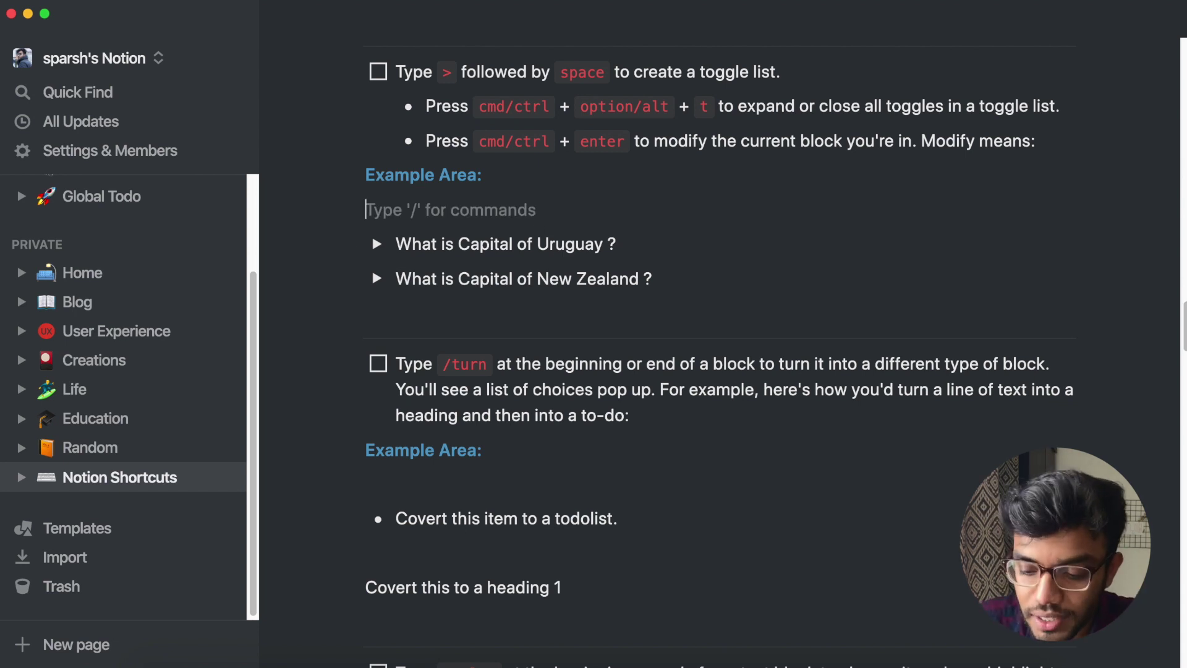
text(>)
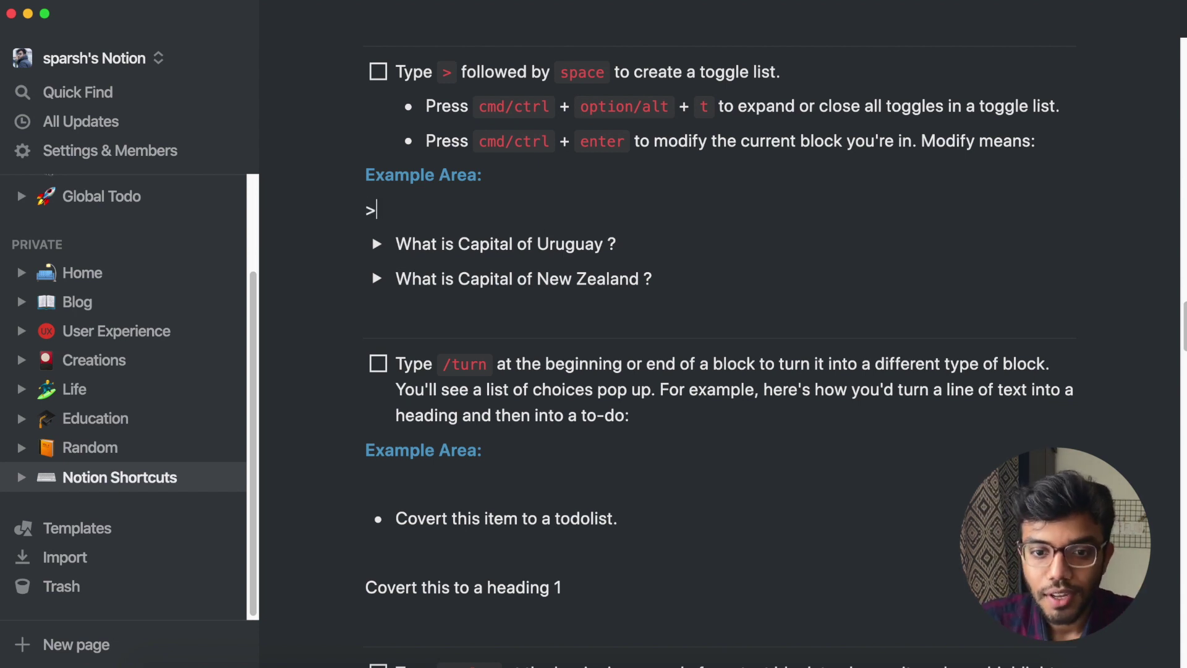
key(space)
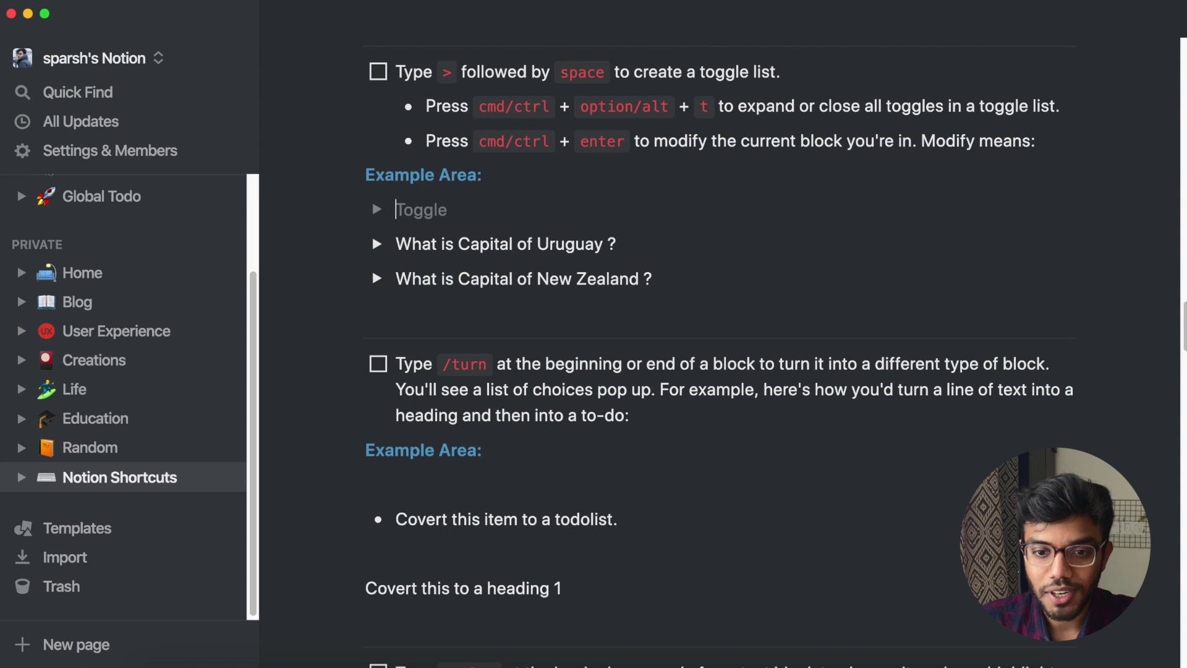
text(What is capital of USA?)
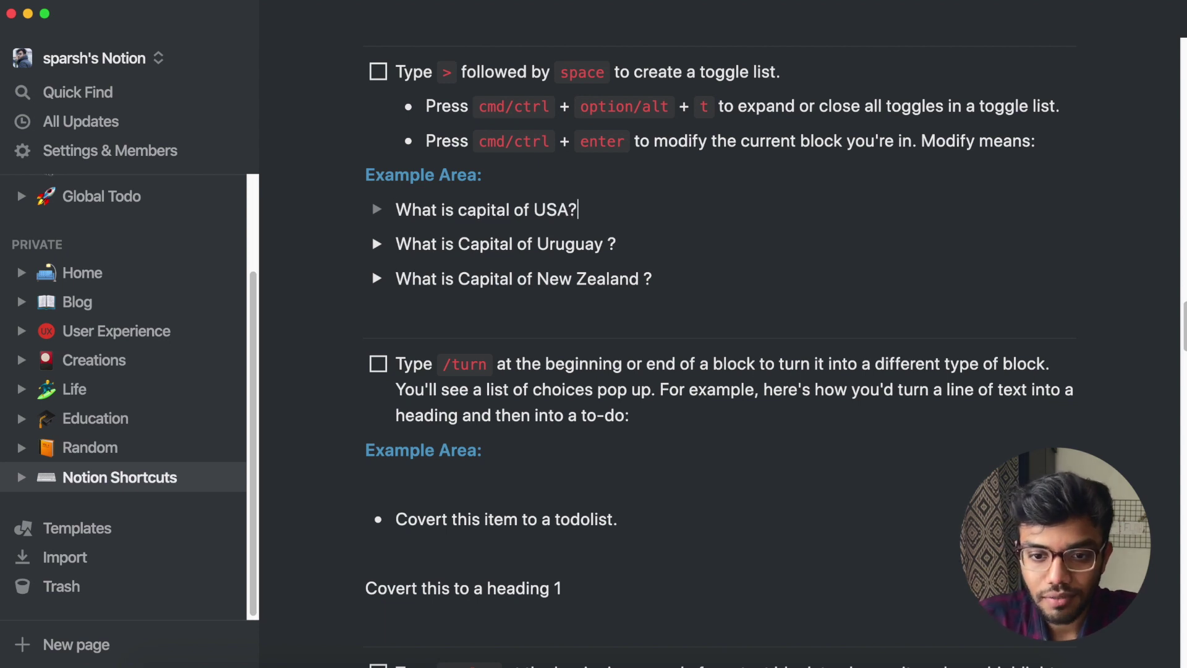
key(Return)
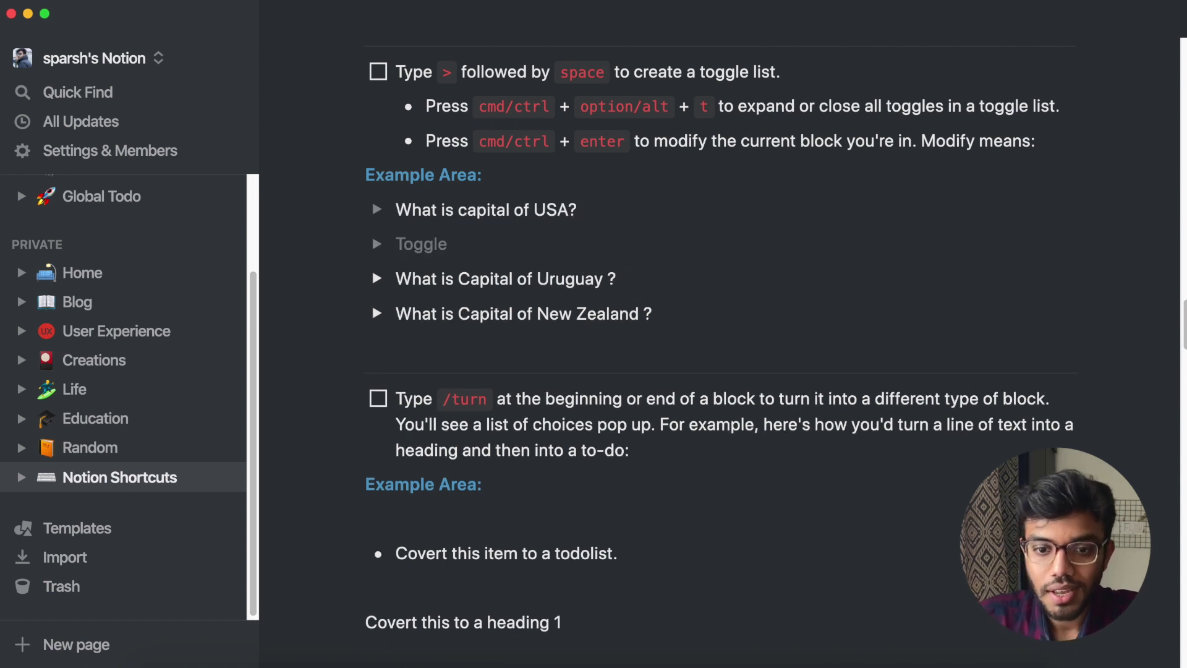
key(Tab)
key(BackSpace)
text(- Wha)
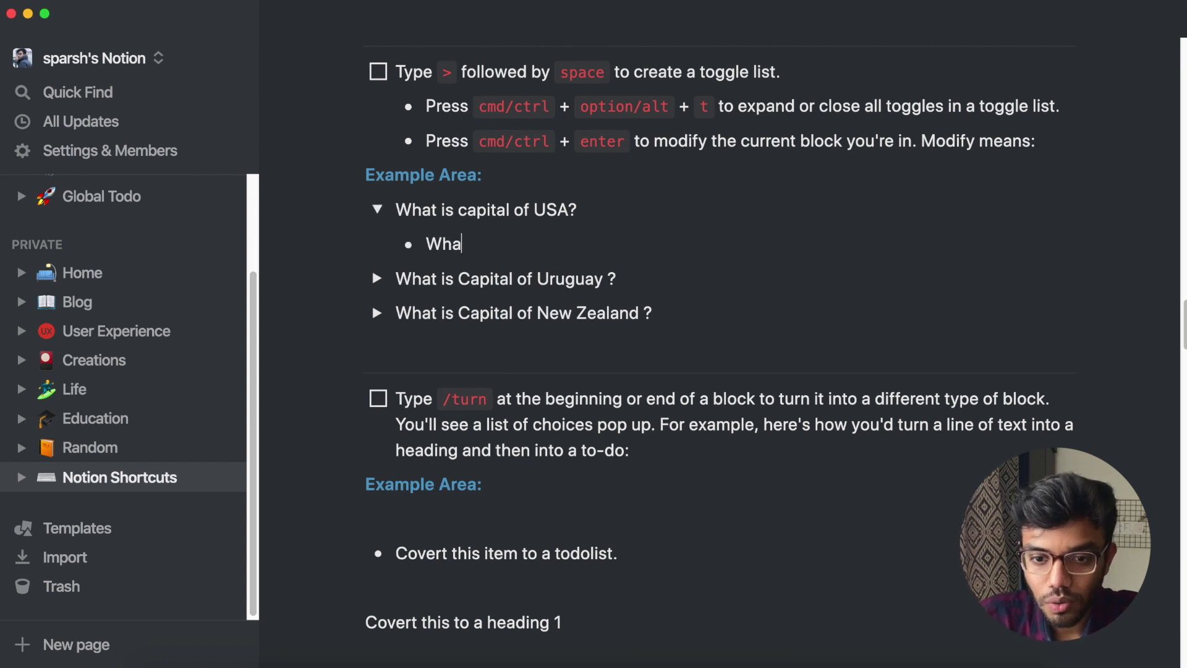
text(shington DC)
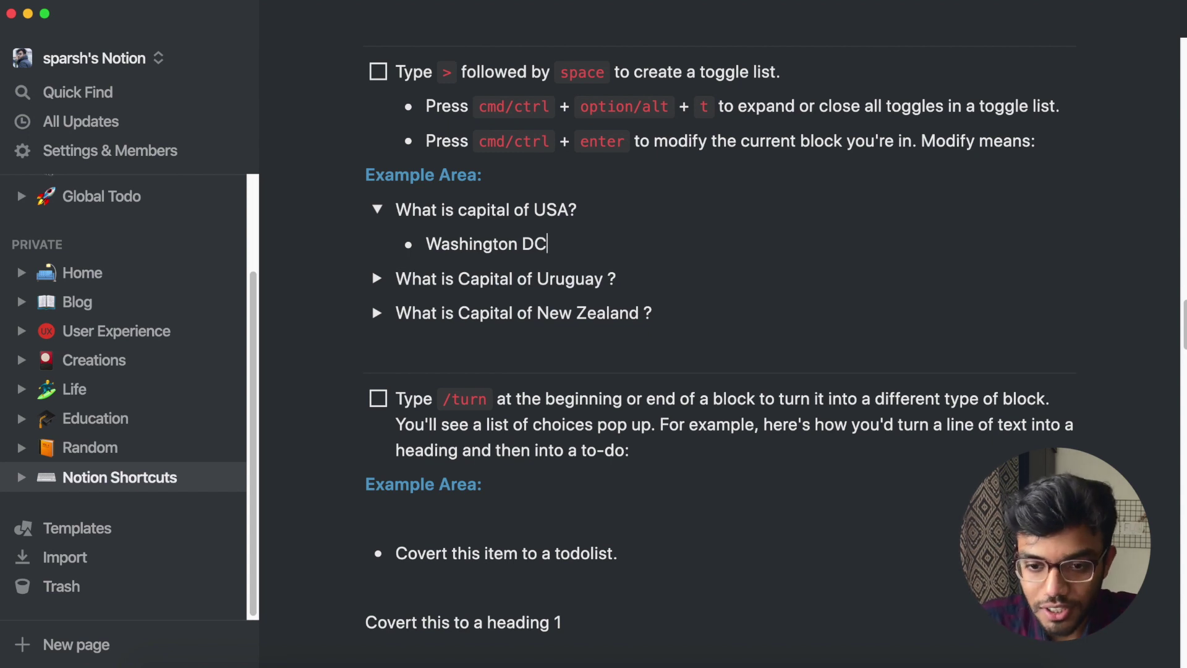
click(578, 210)
Collapse and reopen the USA toggle, then expand all three capital-city toggles at once.
mouse_move(626, 129)
mouse_down()
mouse_move(591, 159)
mouse_move(638, 133)
mouse_up()
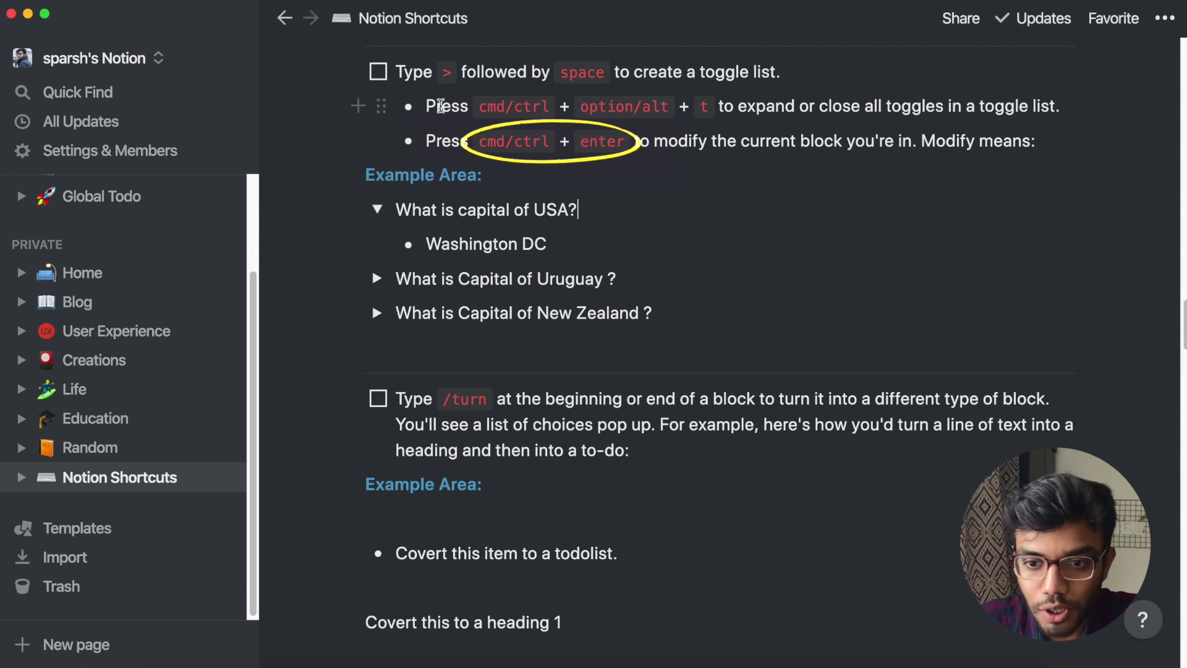
drag(427, 141, 691, 141)
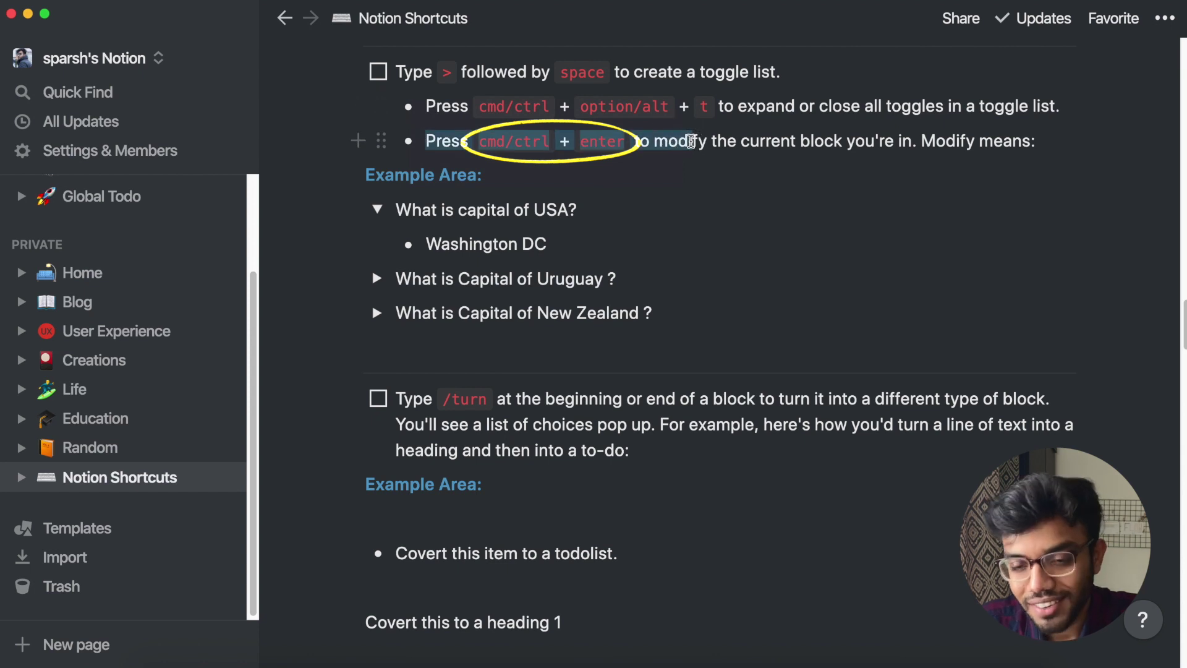
click(640, 206)
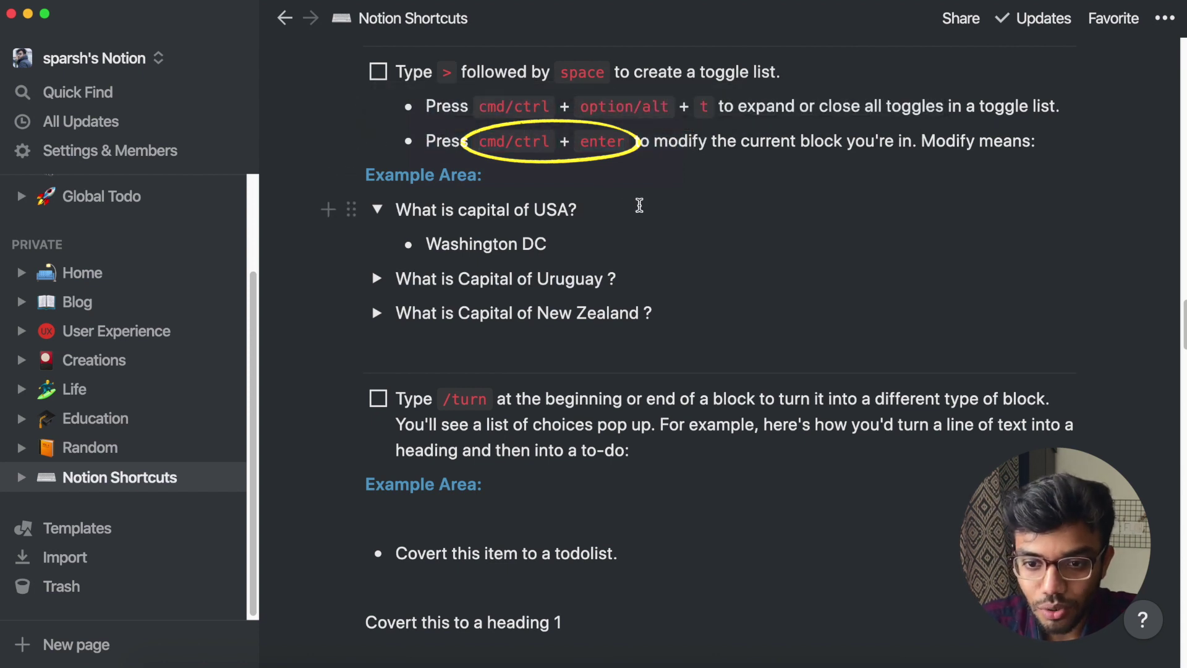
key(super+Return)
key(super+Return)
key(super+Return)
key(super+Return)
key(super+Return)
key(super+Return)
key(super+Return)
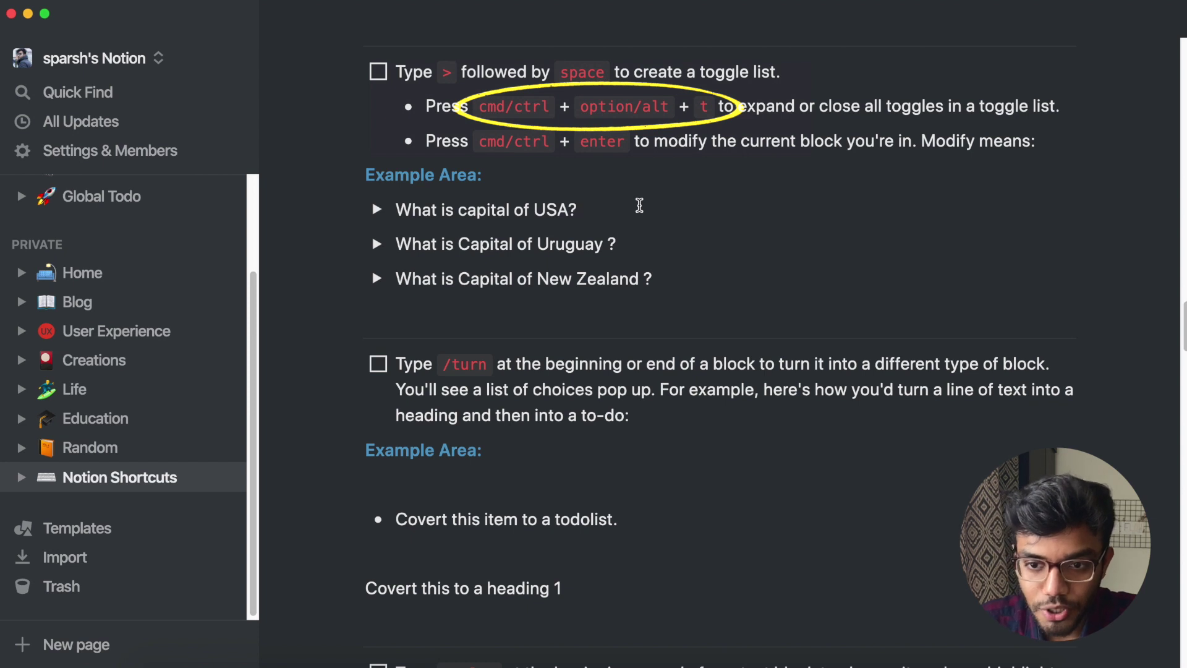
key(super+alt+t)
key(super+alt+t)
key(super+alt+t)
key(super+alt+t)
key(super+alt+t)
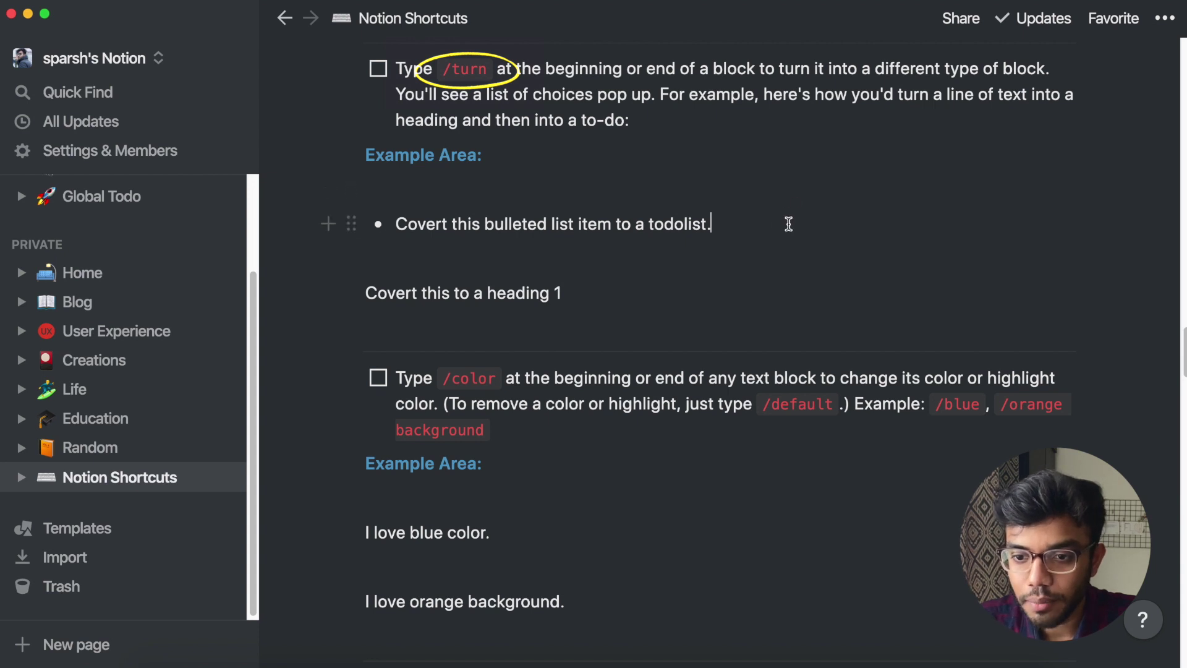
Use /t to turn the bulleted example into a to-do and the following line into Heading 1.
text(/)
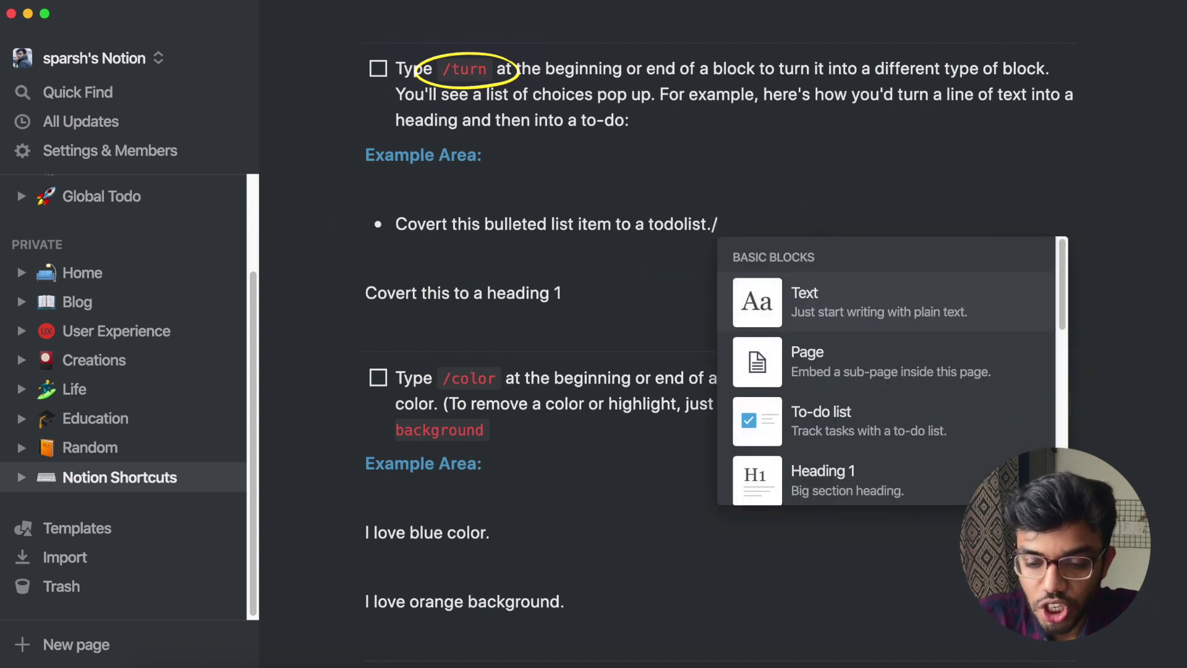
text(tur)
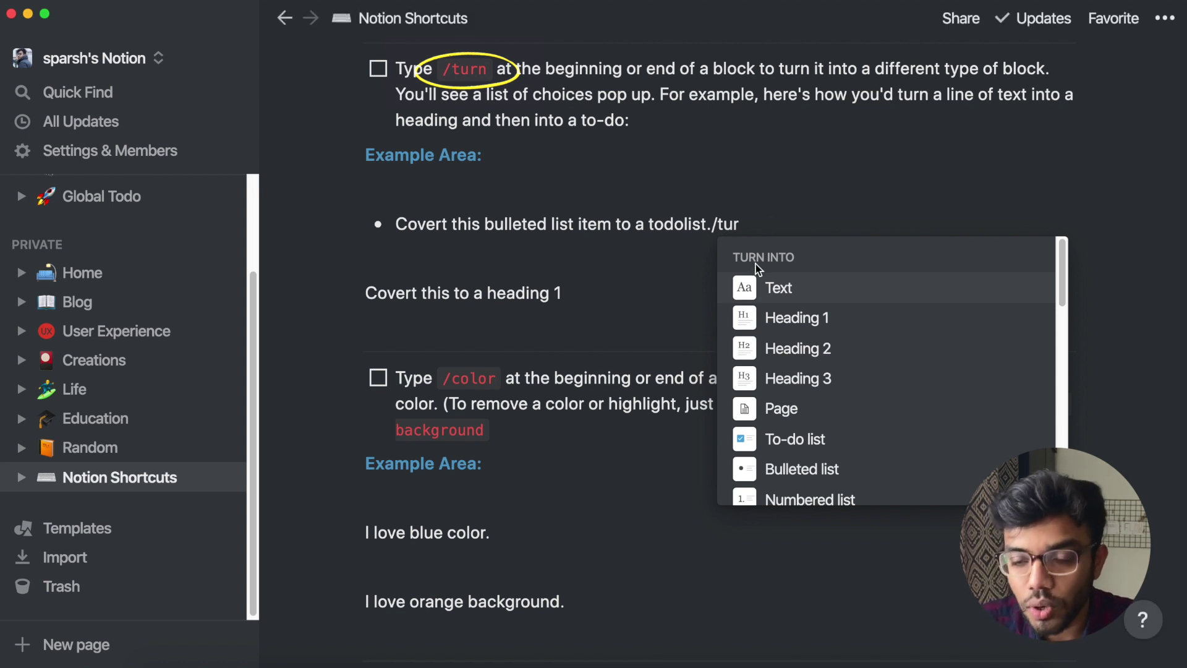
key(Down)
key(Down)
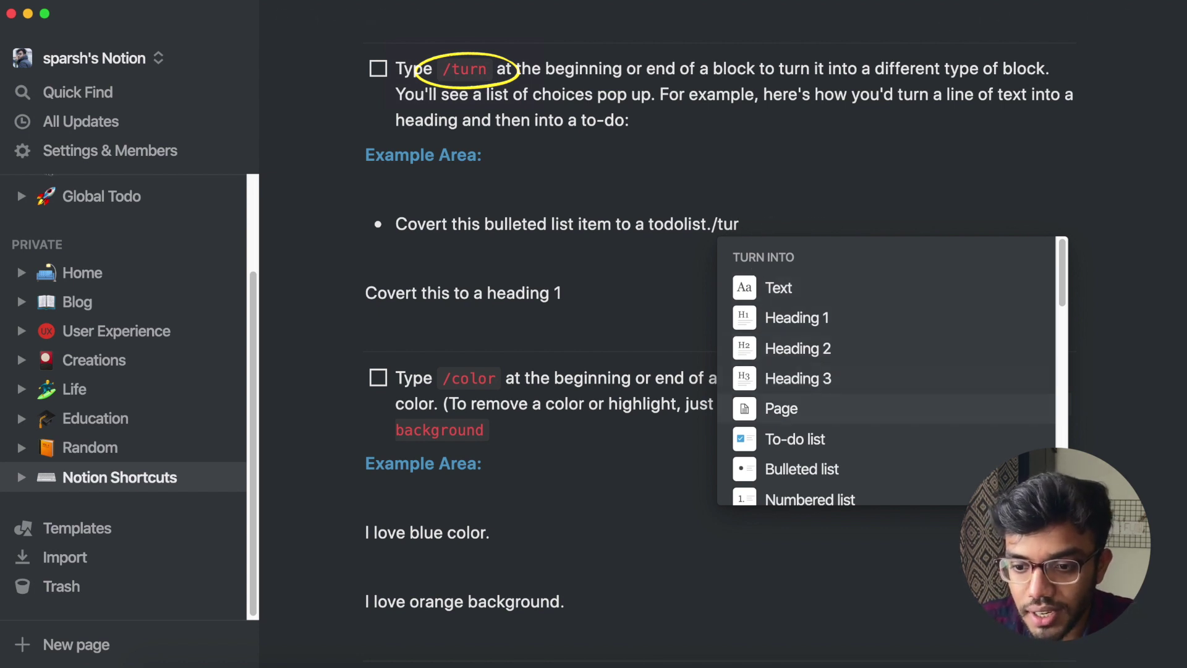
key(Return)
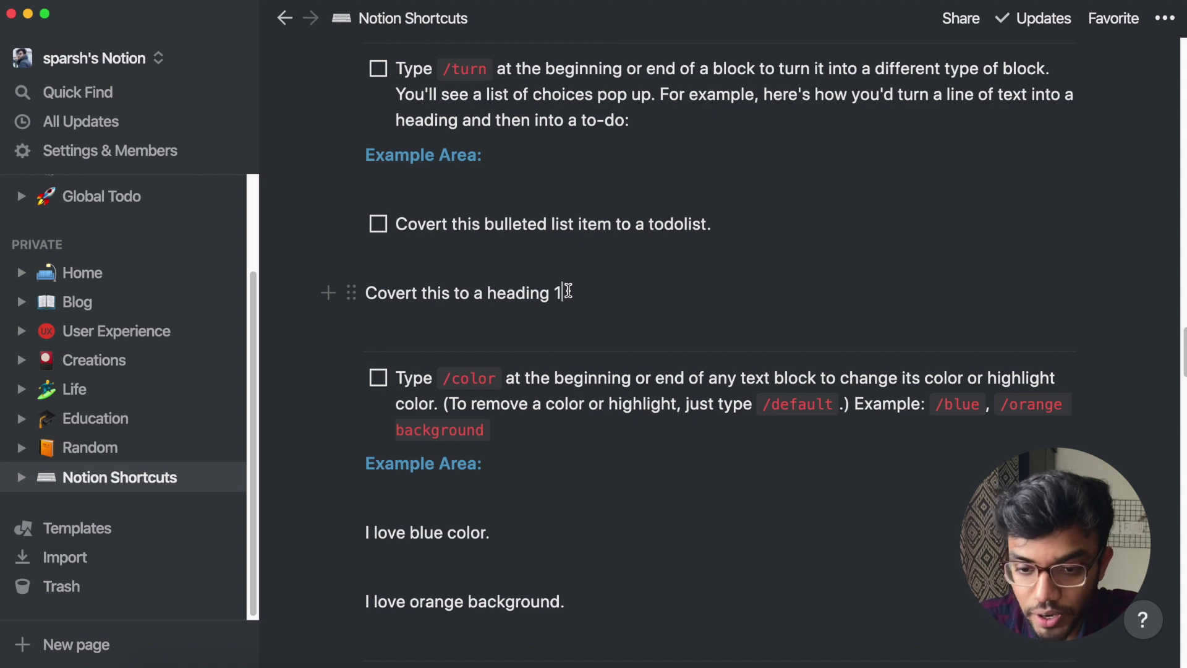
text(/tu)
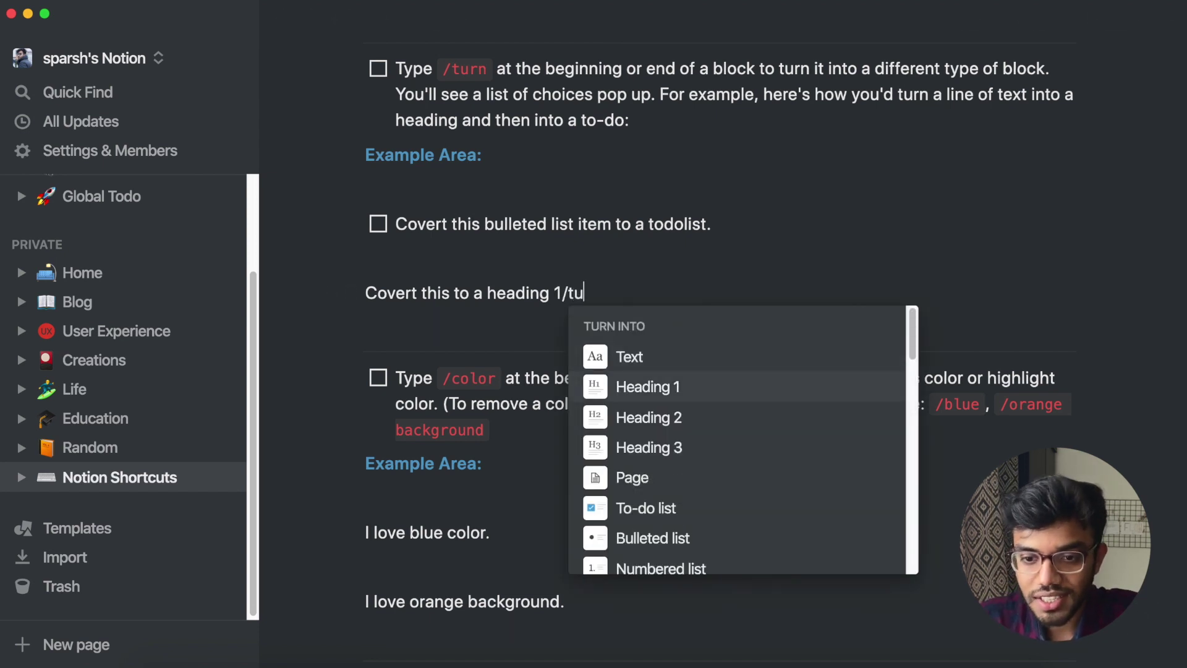
key(Return)
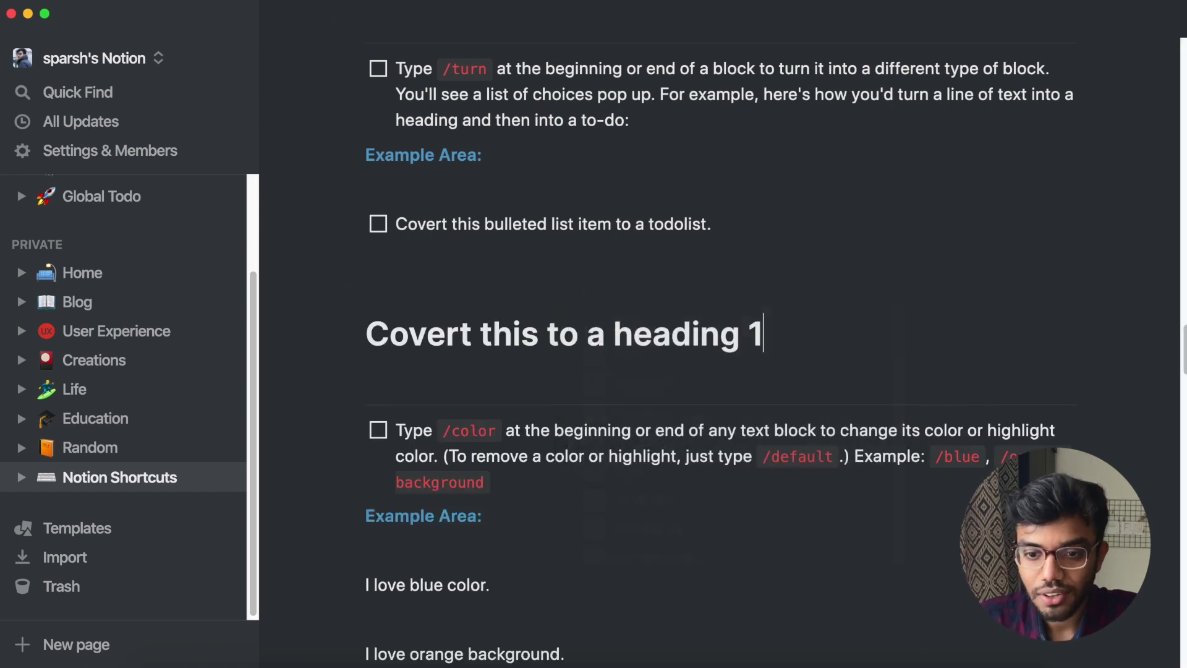
Recolour the 'I love blue color.' line blue, then yellow, then back to default.
scroll(717, 346, down, 5)
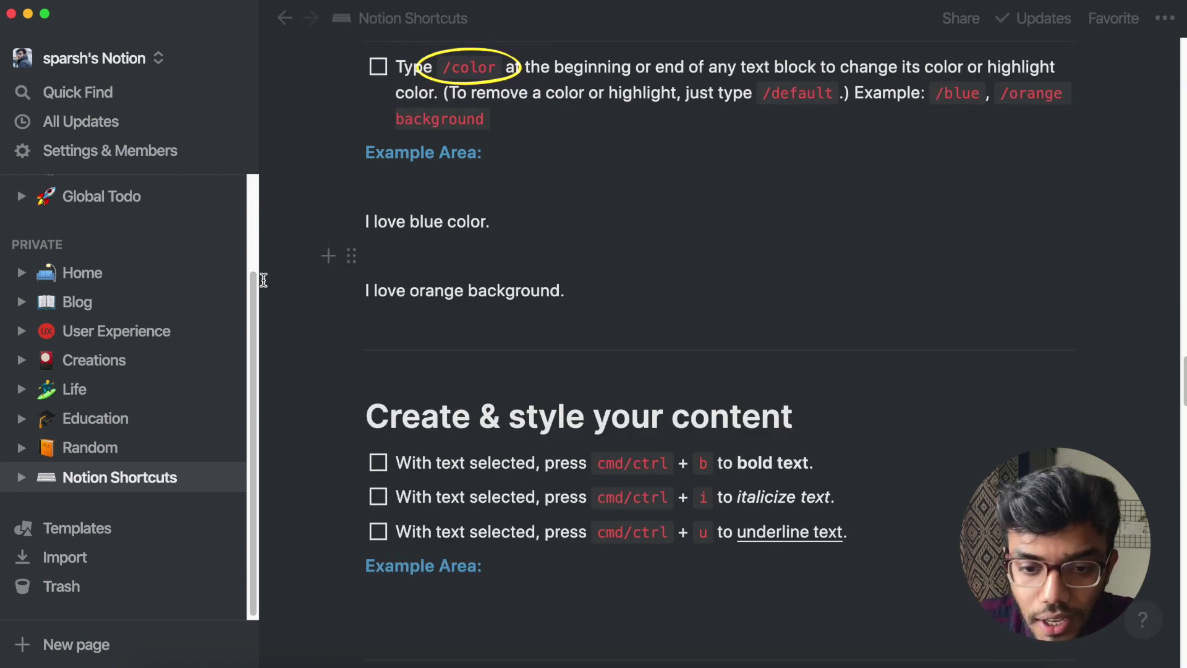
click(356, 224)
key(Escape)
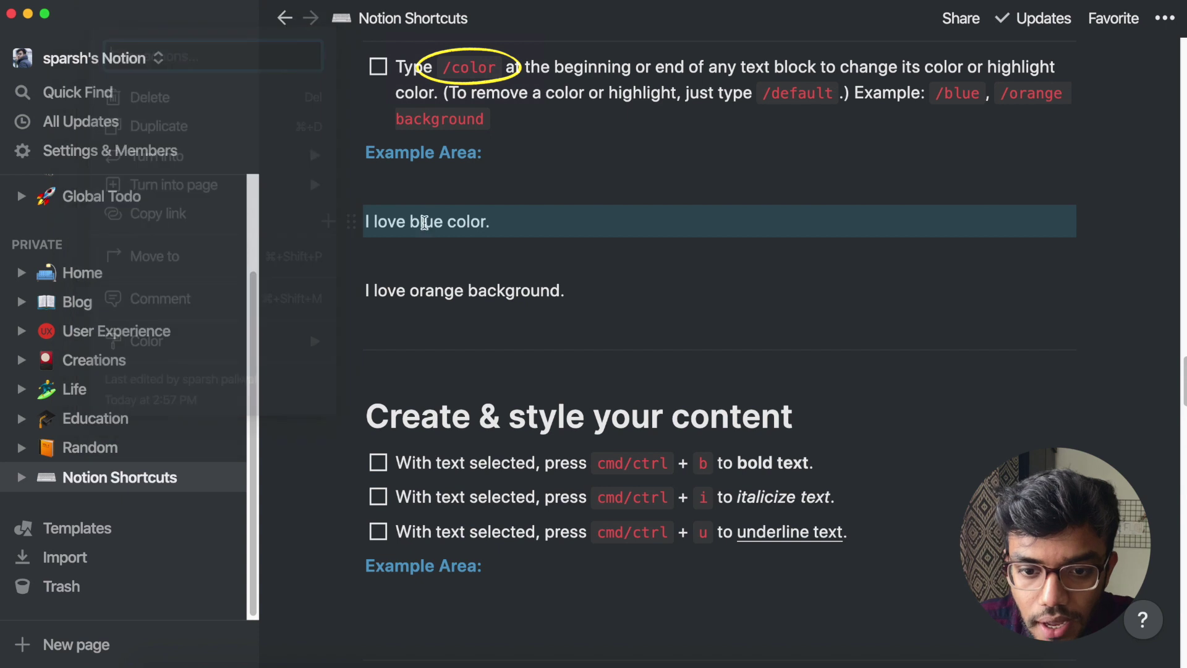
click(547, 219)
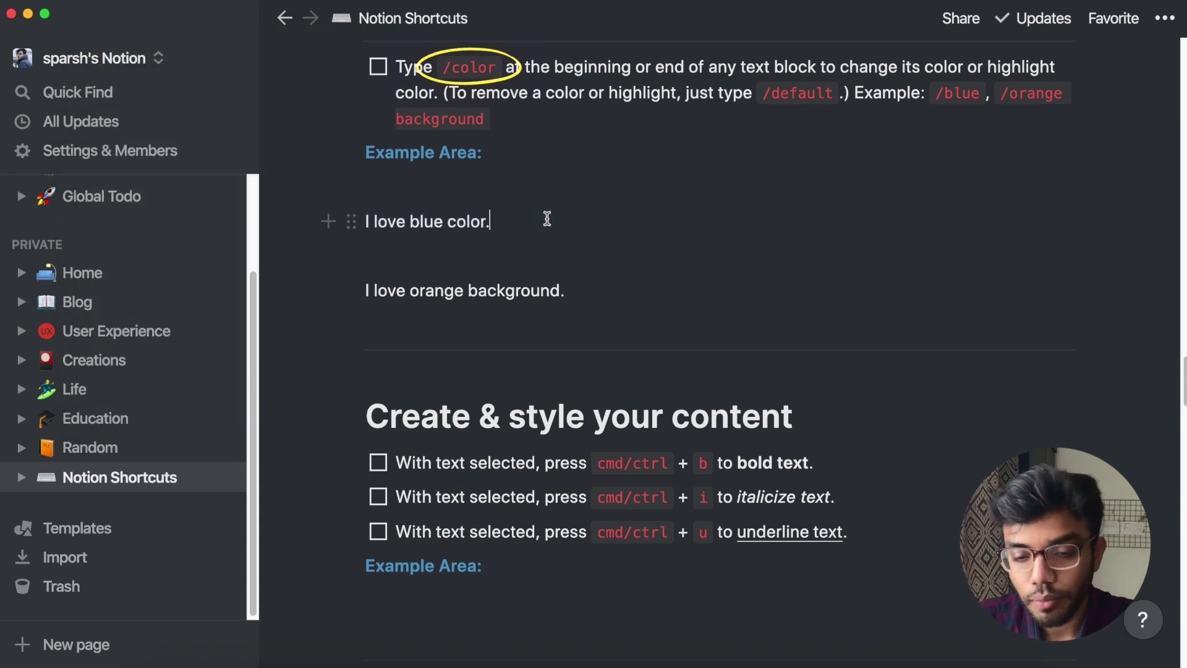
text(/)
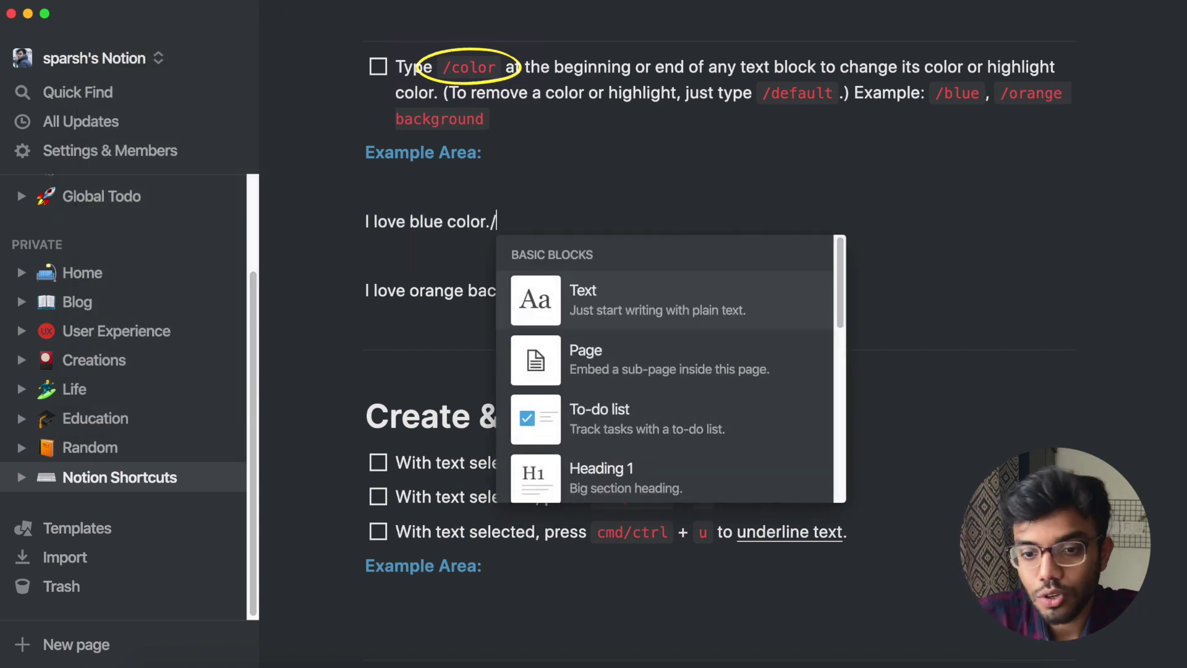
text(blue)
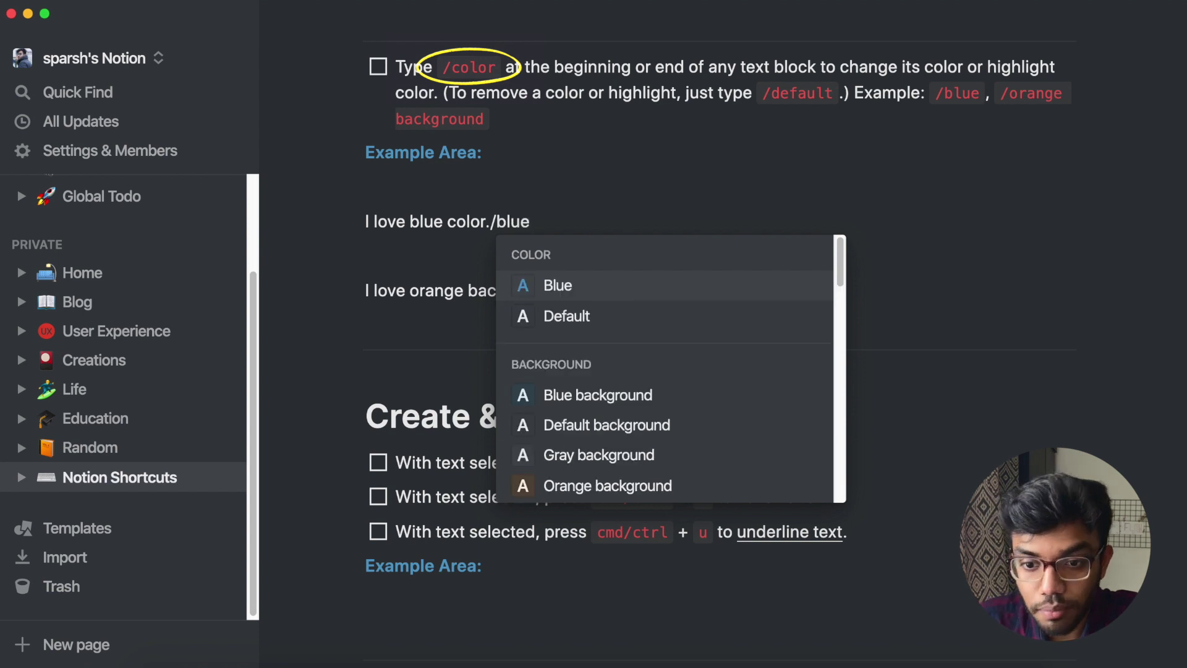
key(Return)
text(/yell)
key(Return)
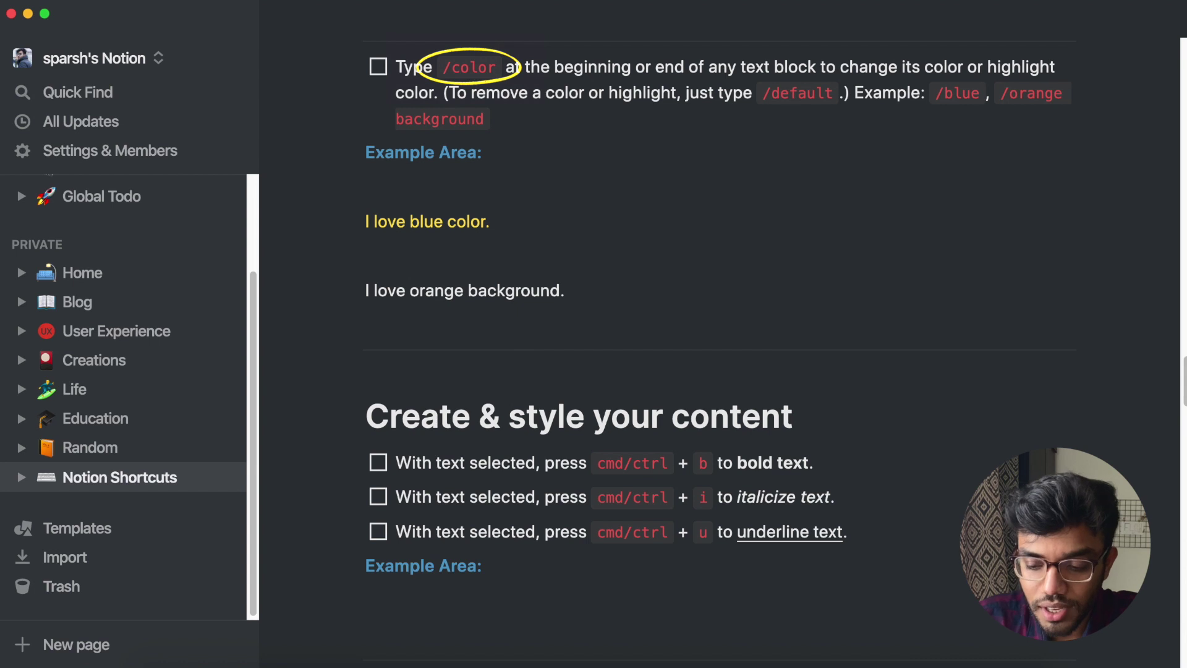
text(/defa)
key(Return)
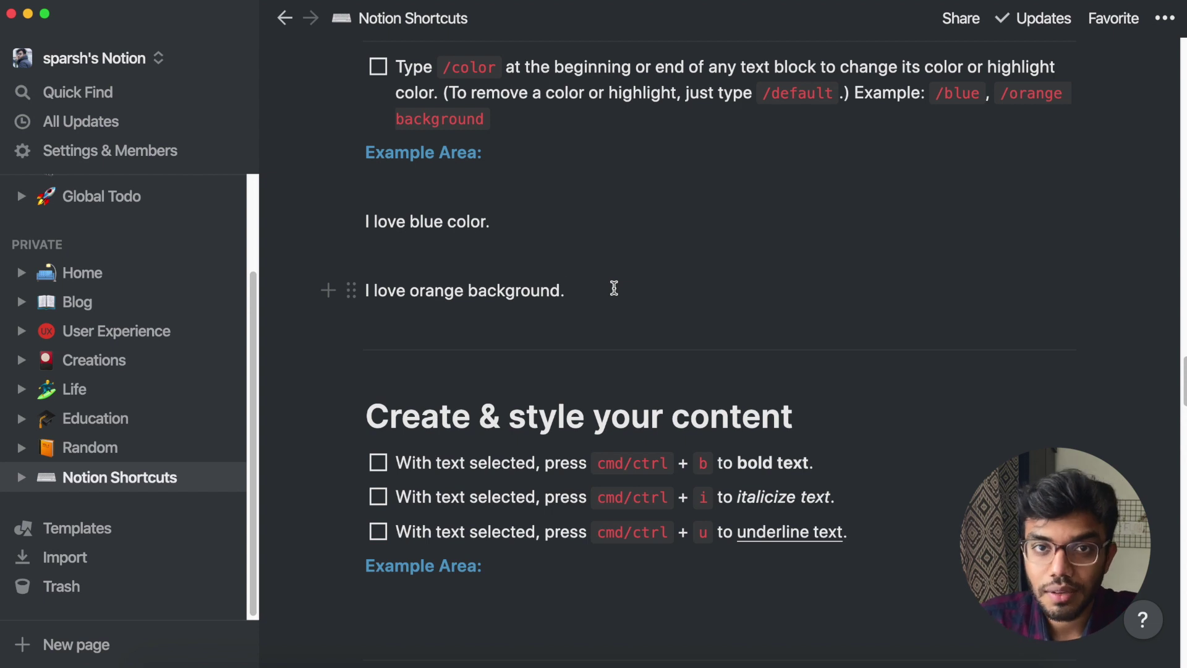
Give the 'I love orange background.' line an orange background.
text(/orange )
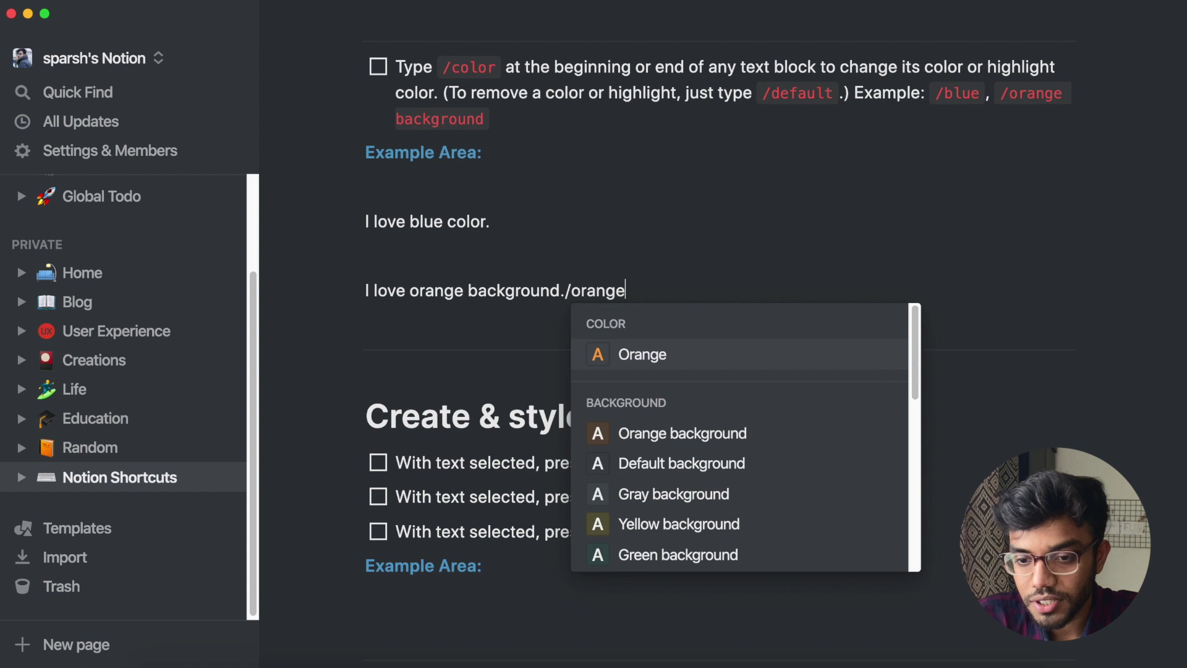
text(bac)
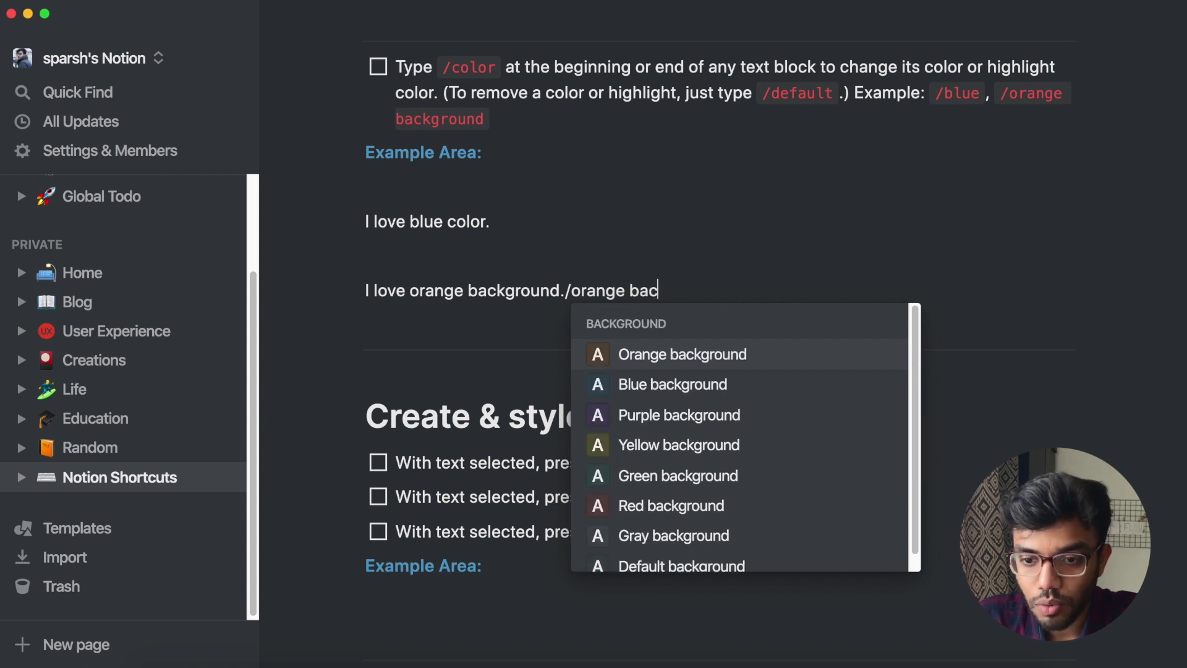
key(Return)
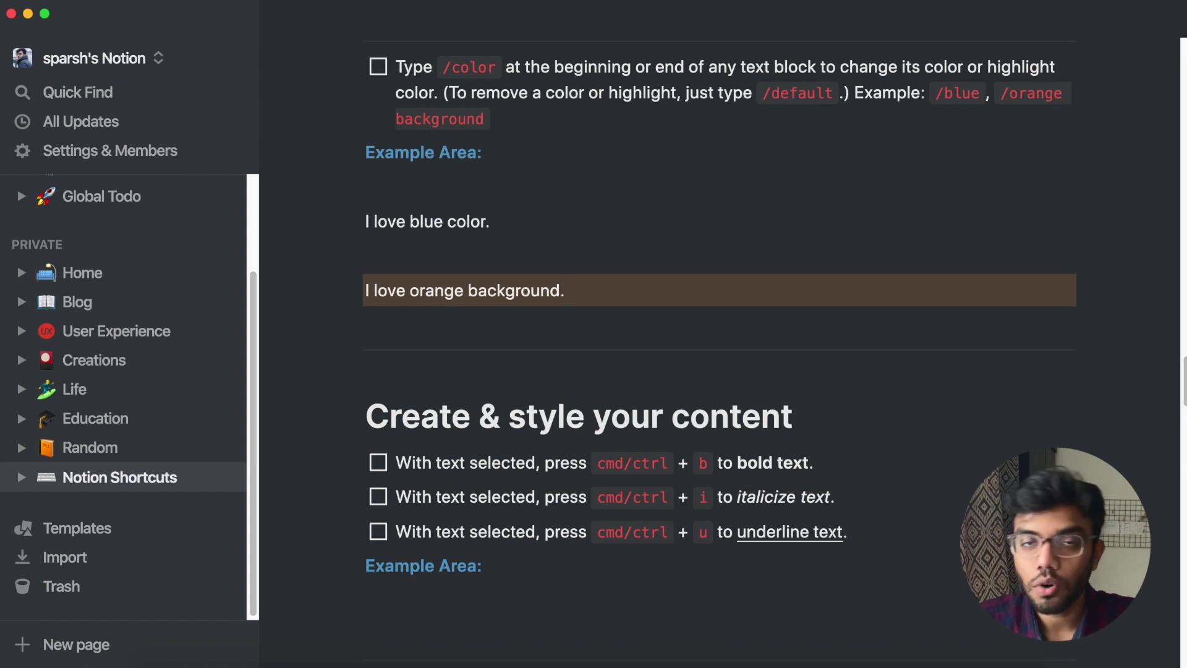
scroll(628, 266, down, 5)
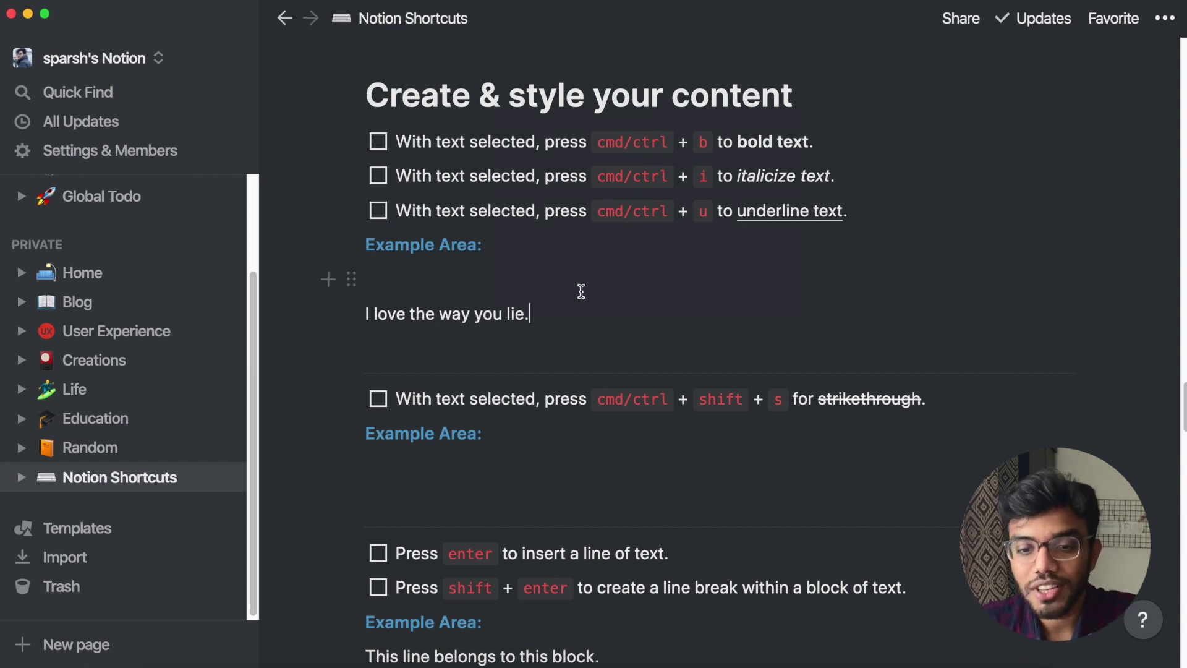
Make 'way' bold and italic and tick off the bold, italic and underline tasks.
triple_click(394, 310)
click(558, 311)
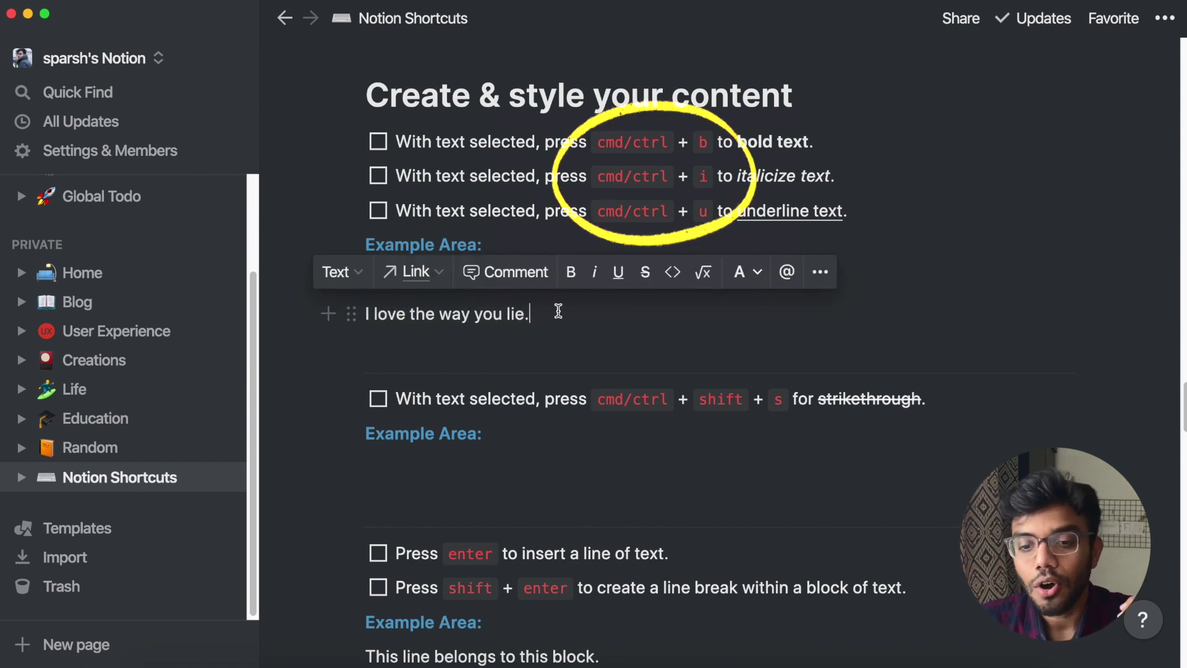
double_click(453, 313)
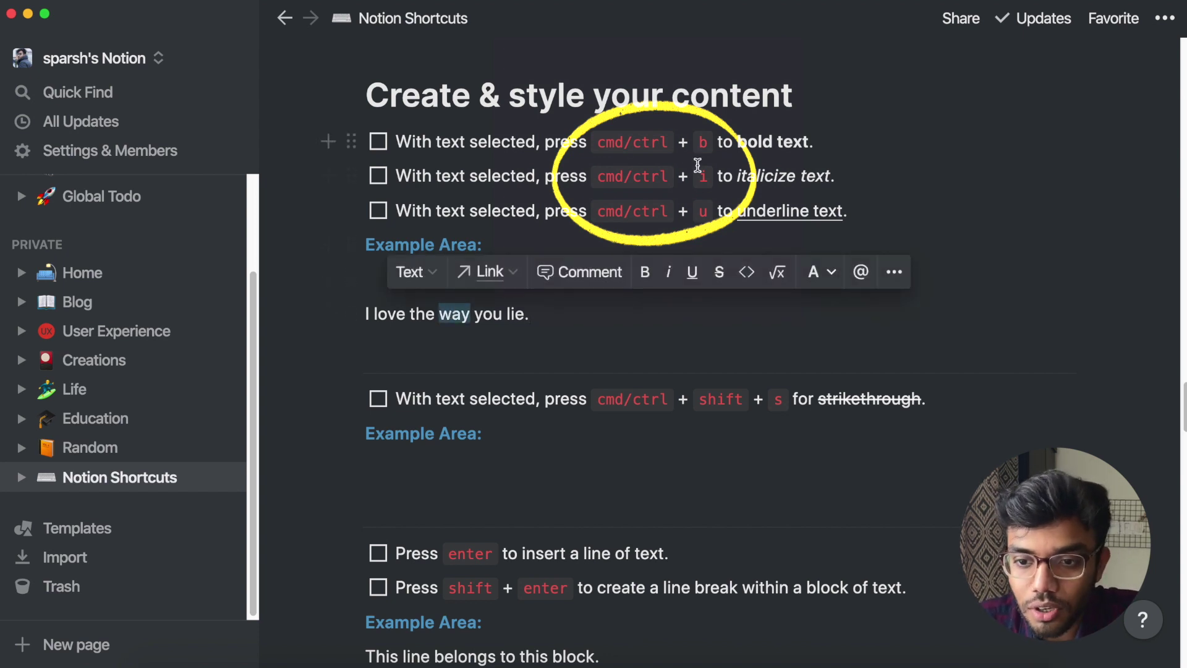
key(cmd+b)
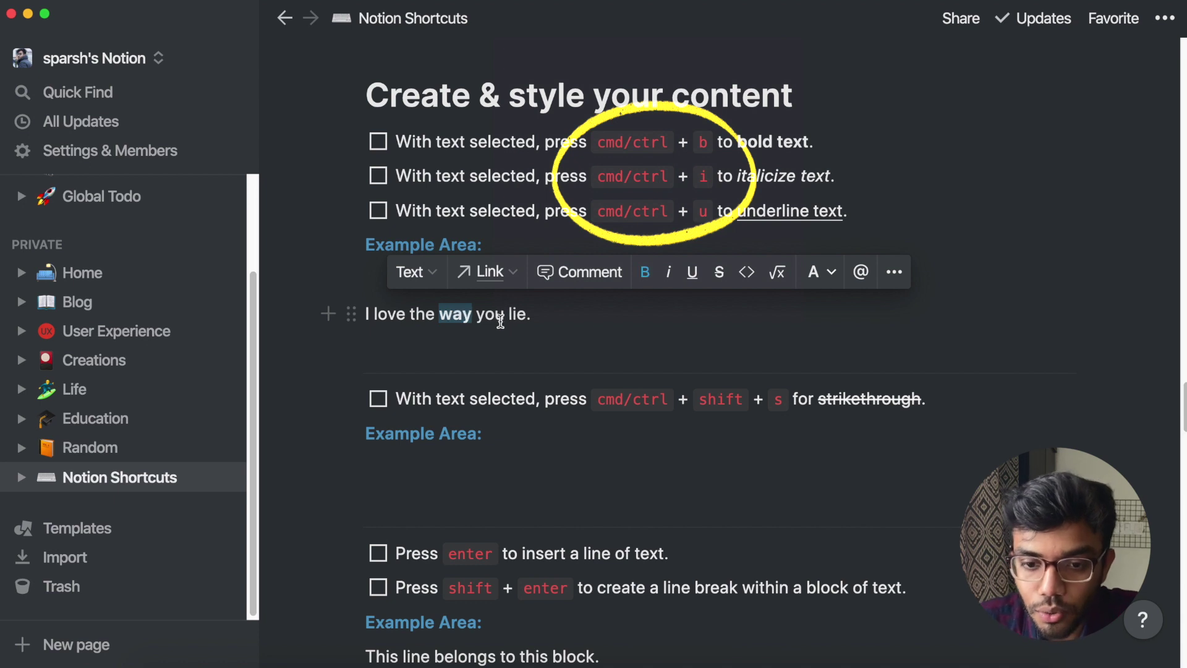
click(378, 142)
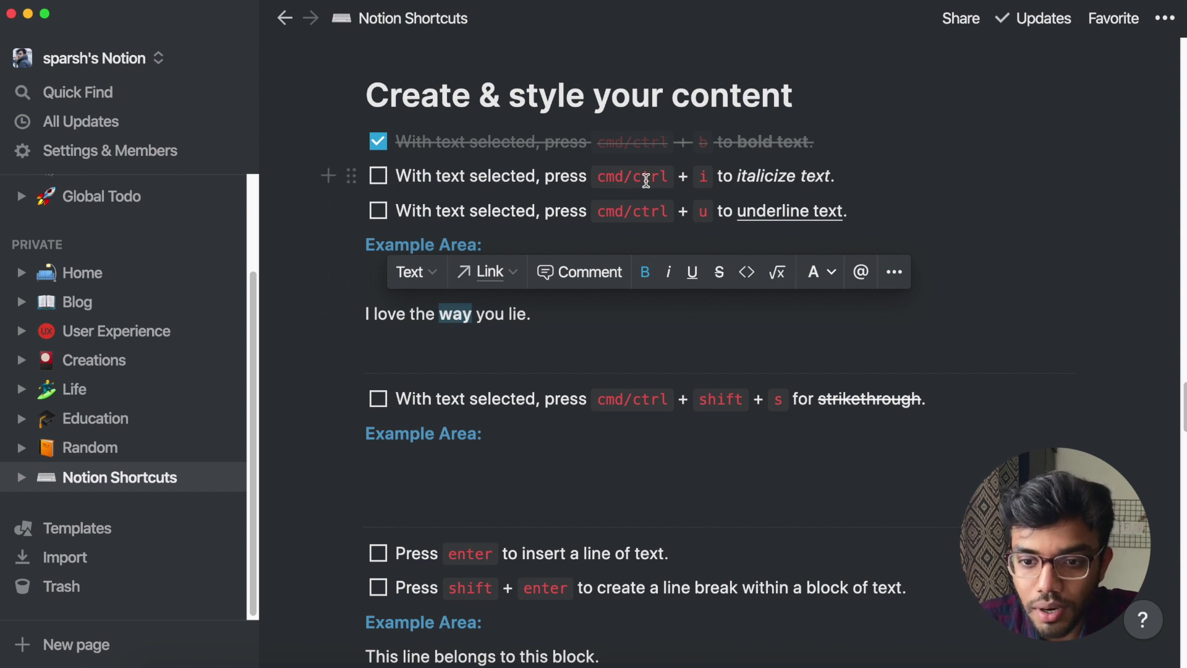
key(super+i)
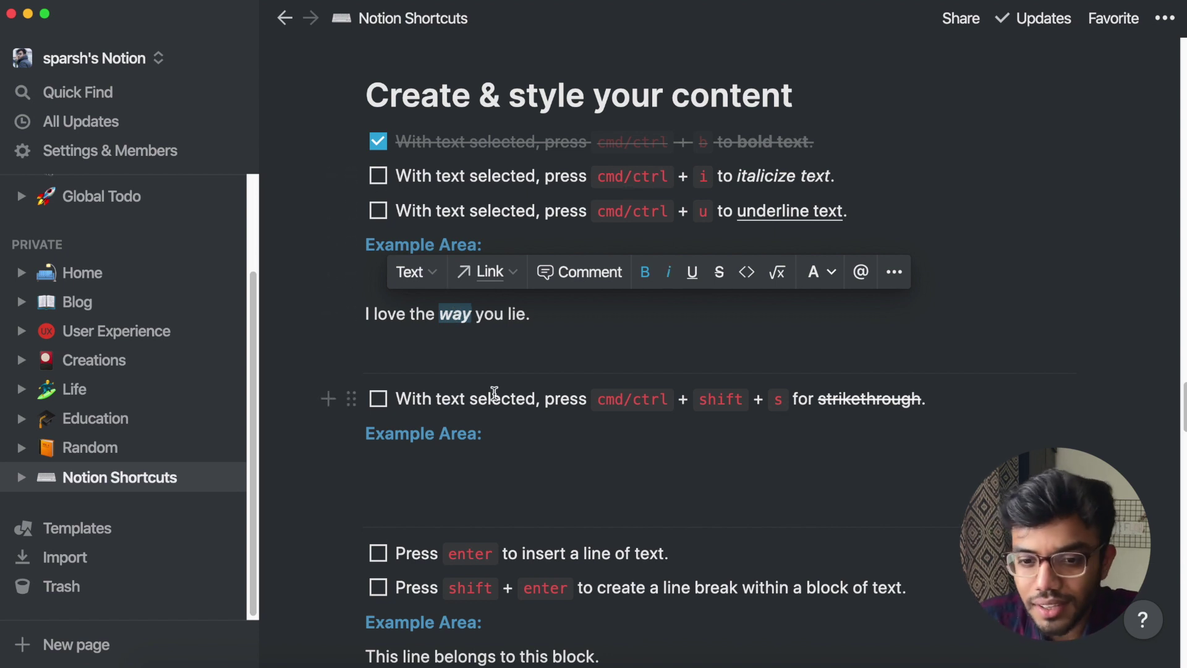
click(379, 177)
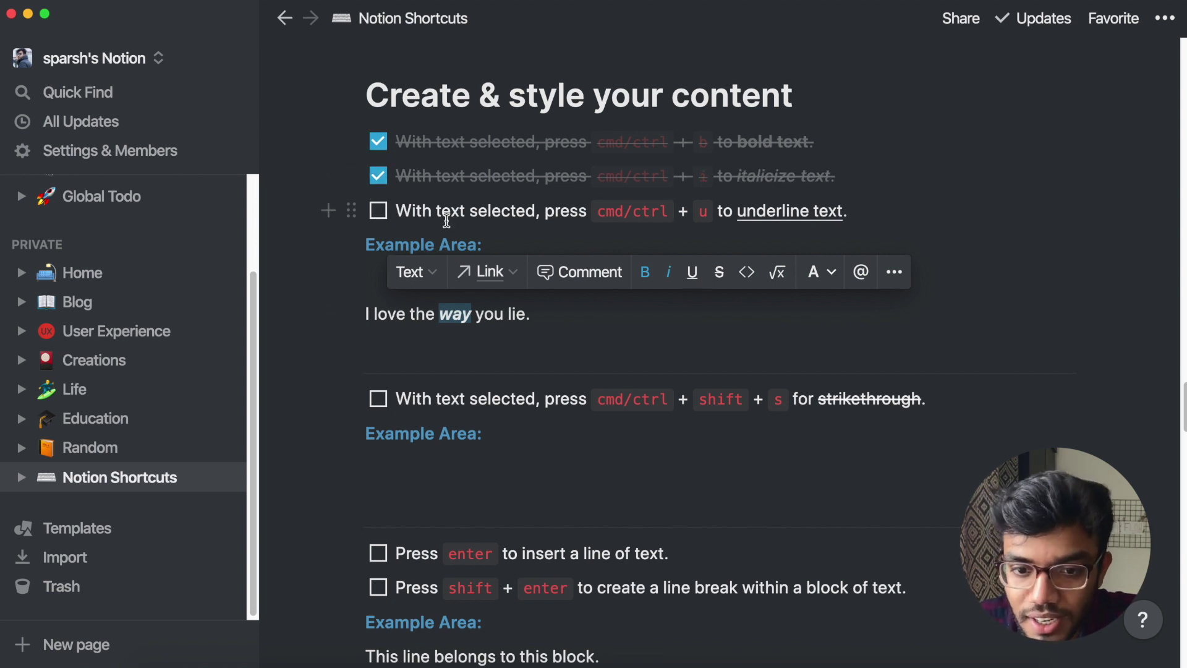
click(378, 211)
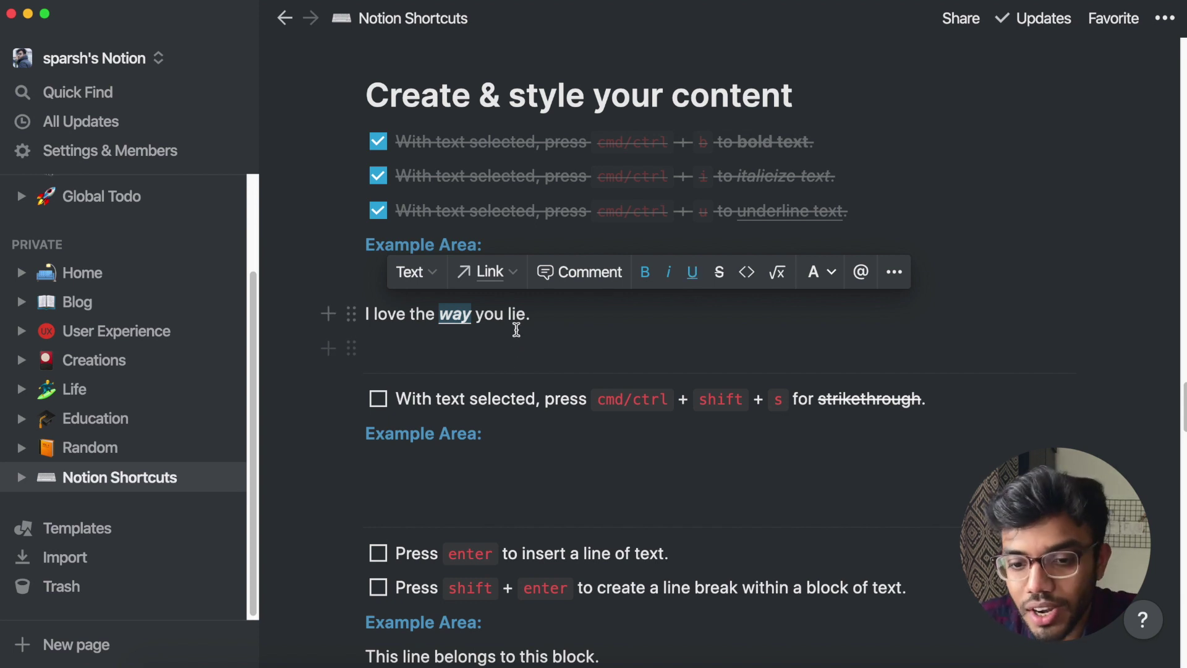
Make 'you' bold, italic and underlined using the formatting toolbar.
click(496, 317)
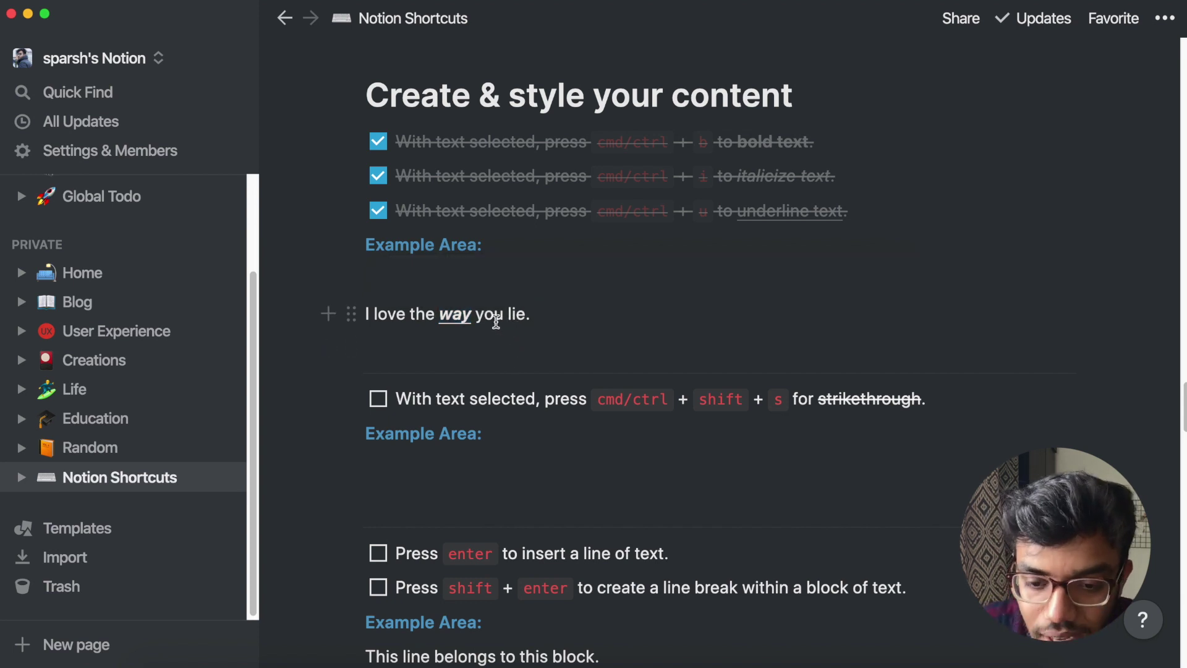
triple_click(496, 321)
double_click(490, 315)
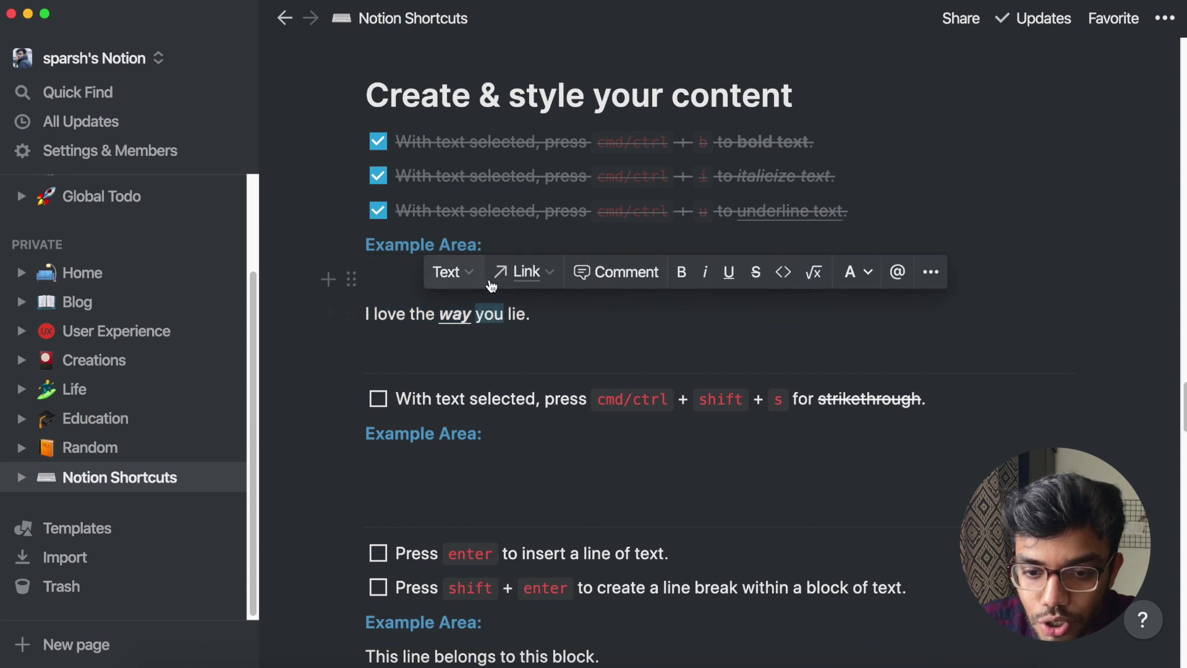
click(681, 280)
click(706, 280)
click(731, 280)
click(688, 311)
click(565, 497)
text(I love the way you lie.)
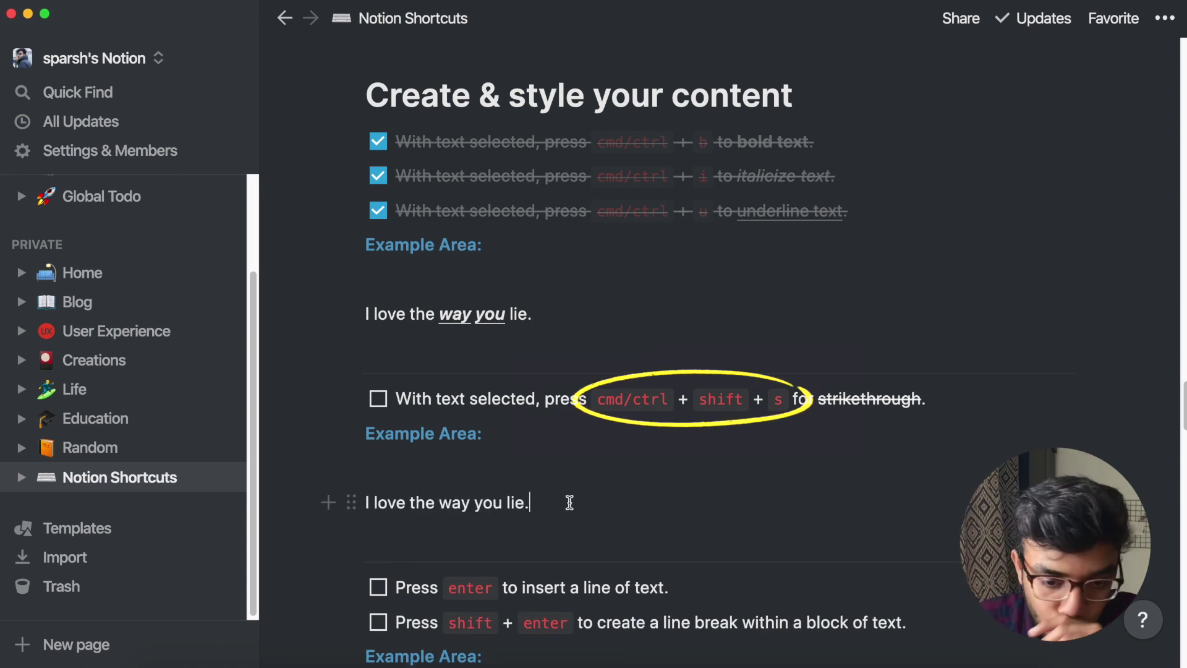
Strike through 'way you lie' in the second example sentence with Cmd+Shift+S.
drag(452, 502, 525, 502)
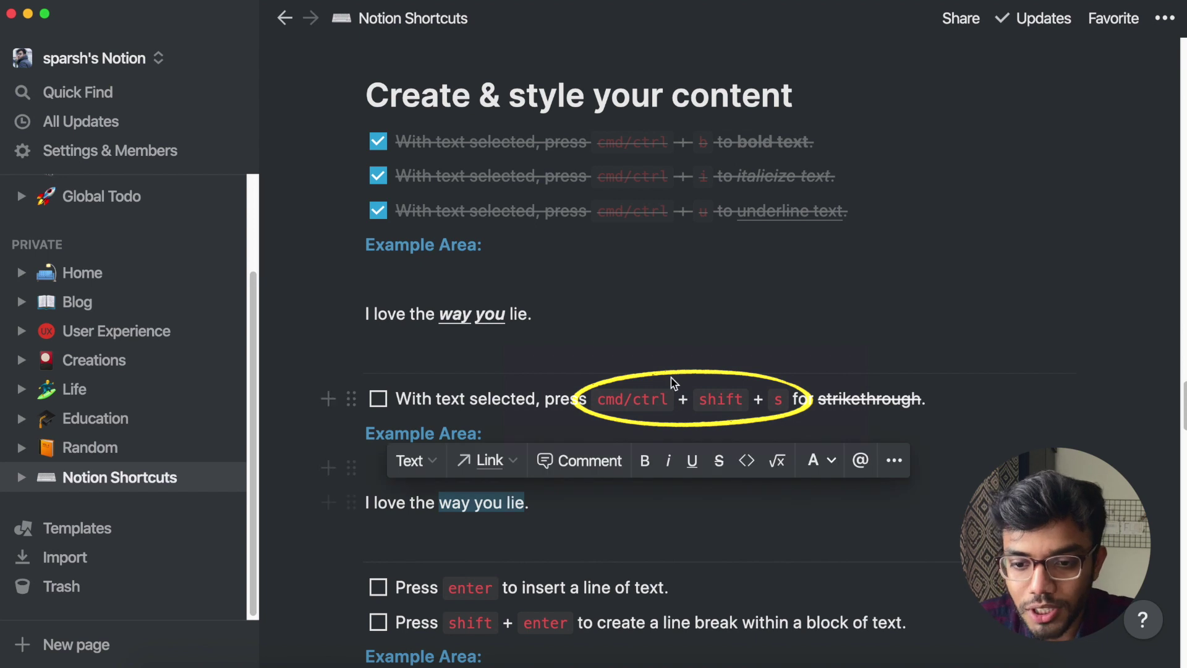
key(super+shift+s)
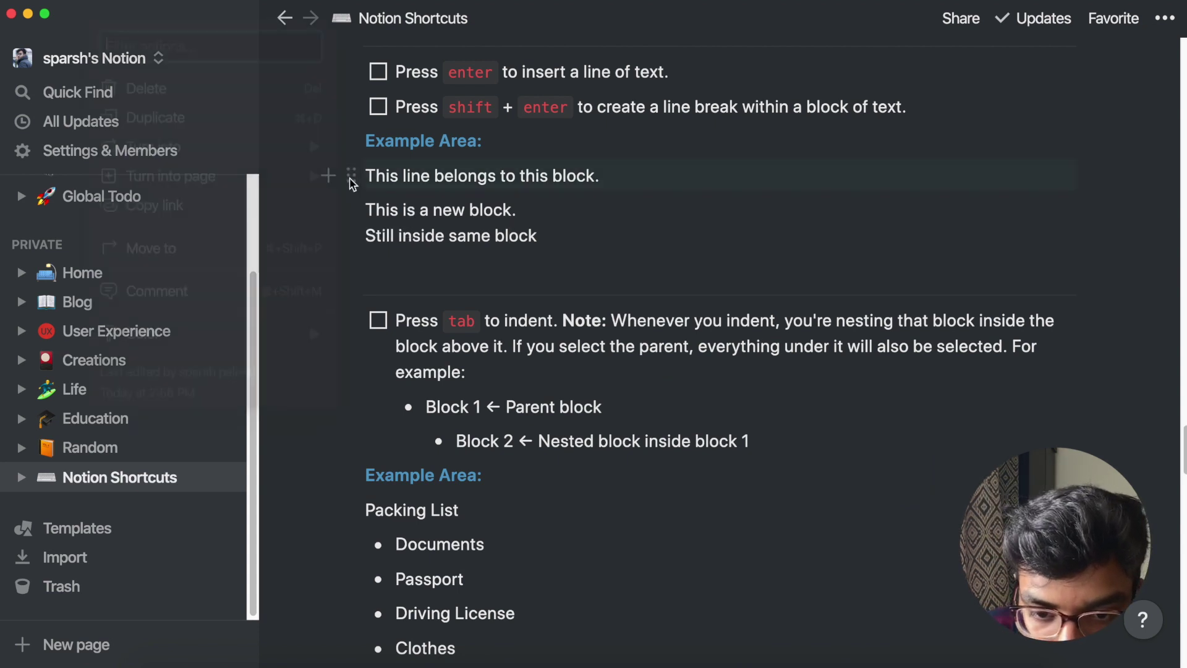
Inspect the line-break example blocks and add an empty block below 'This line belongs to this block.'.
click(350, 177)
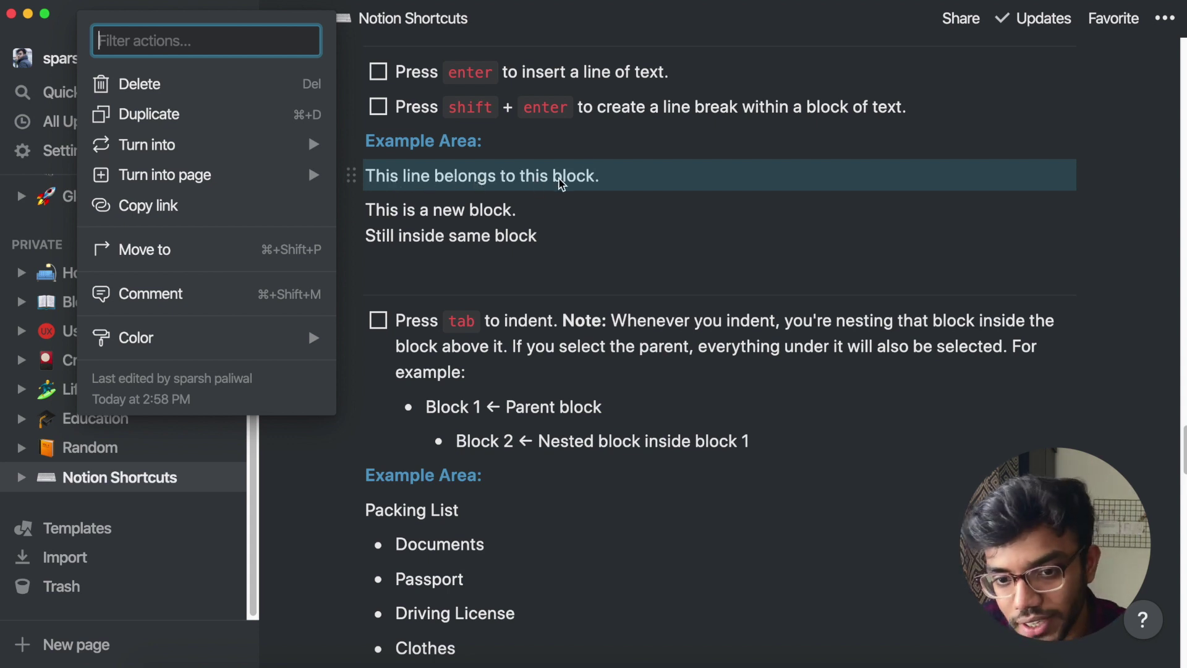
click(445, 269)
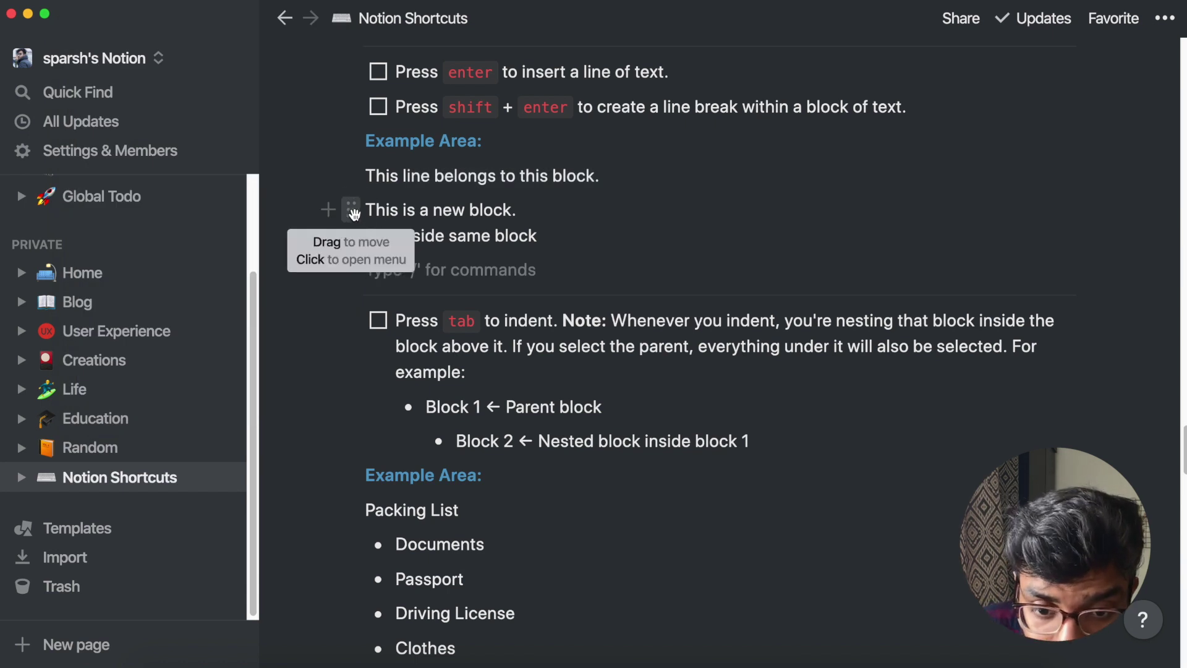
click(352, 209)
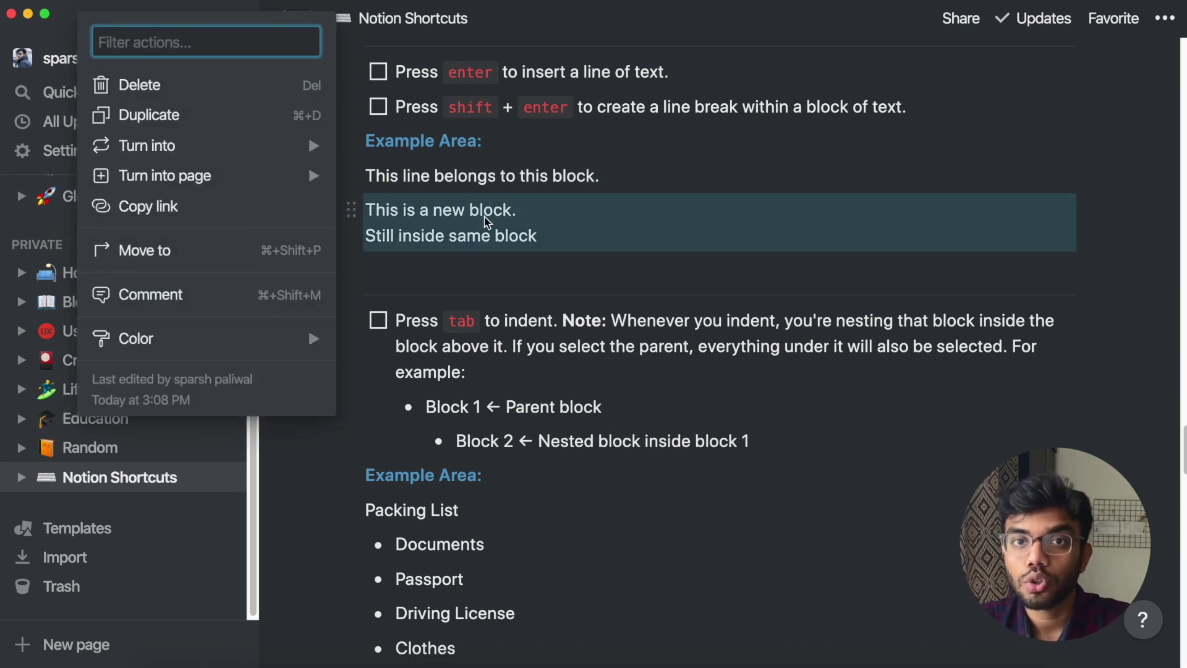
click(607, 177)
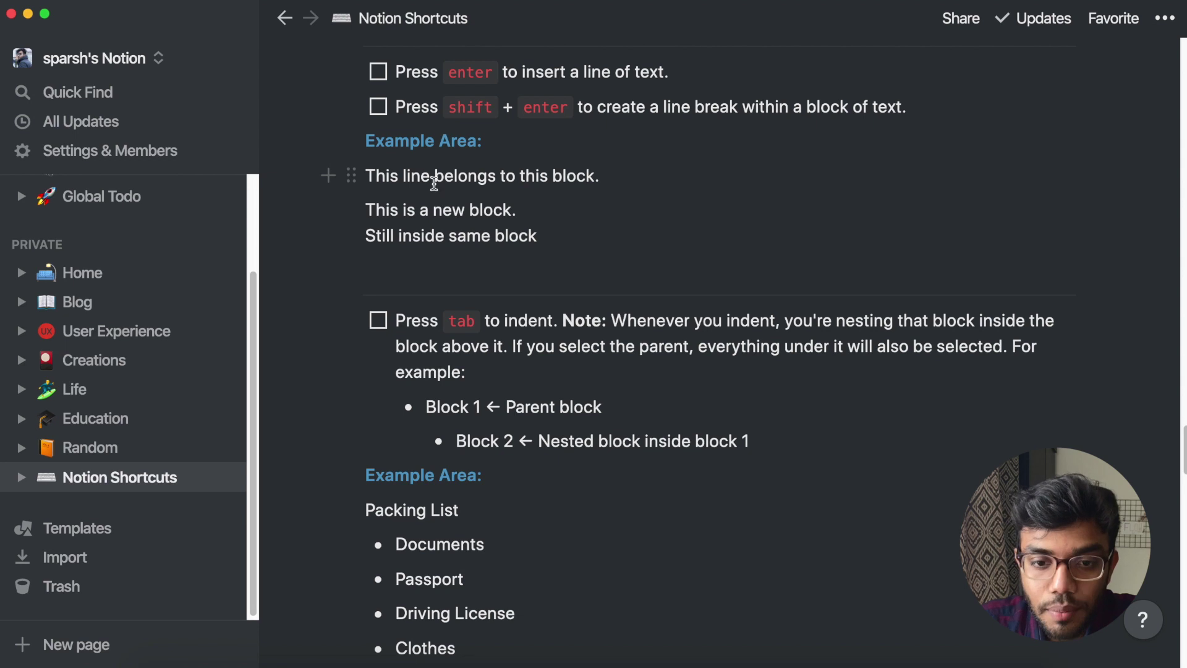
click(352, 176)
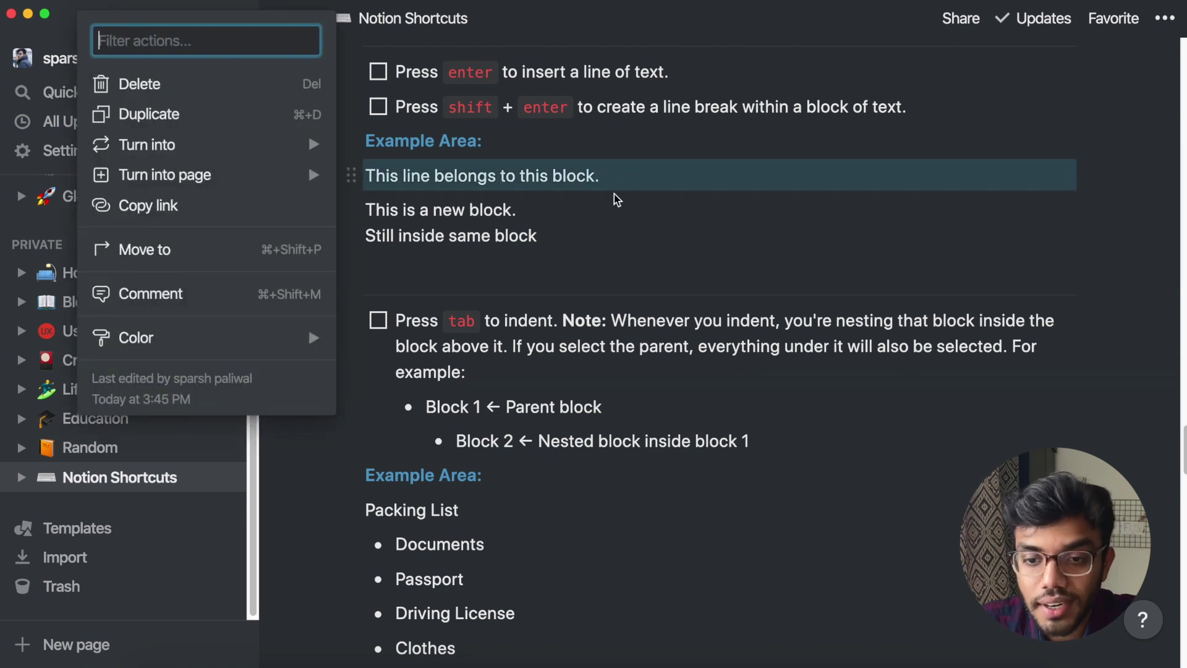
click(617, 176)
key(Return)
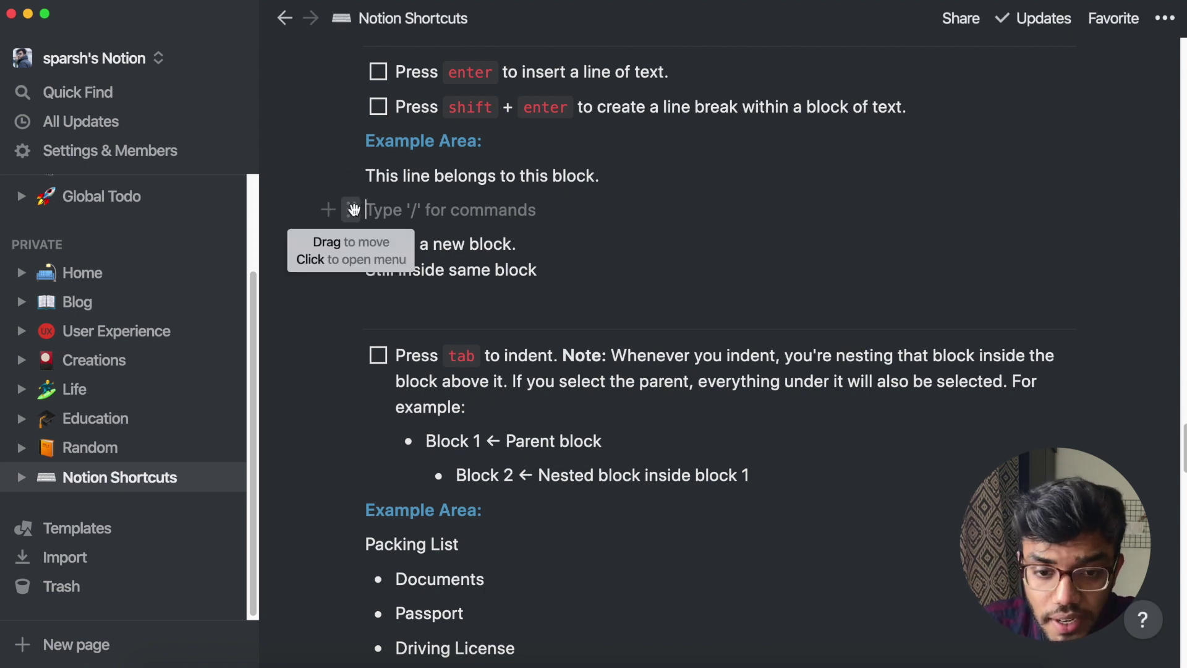
click(353, 209)
key(Escape)
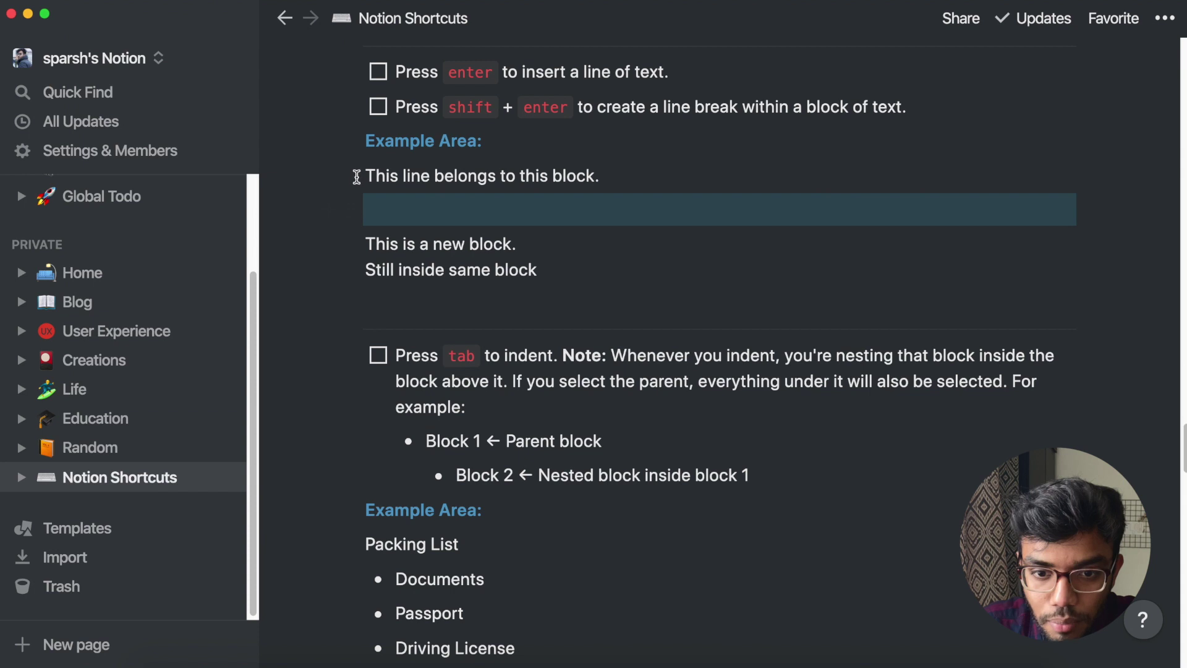
click(353, 176)
key(Escape)
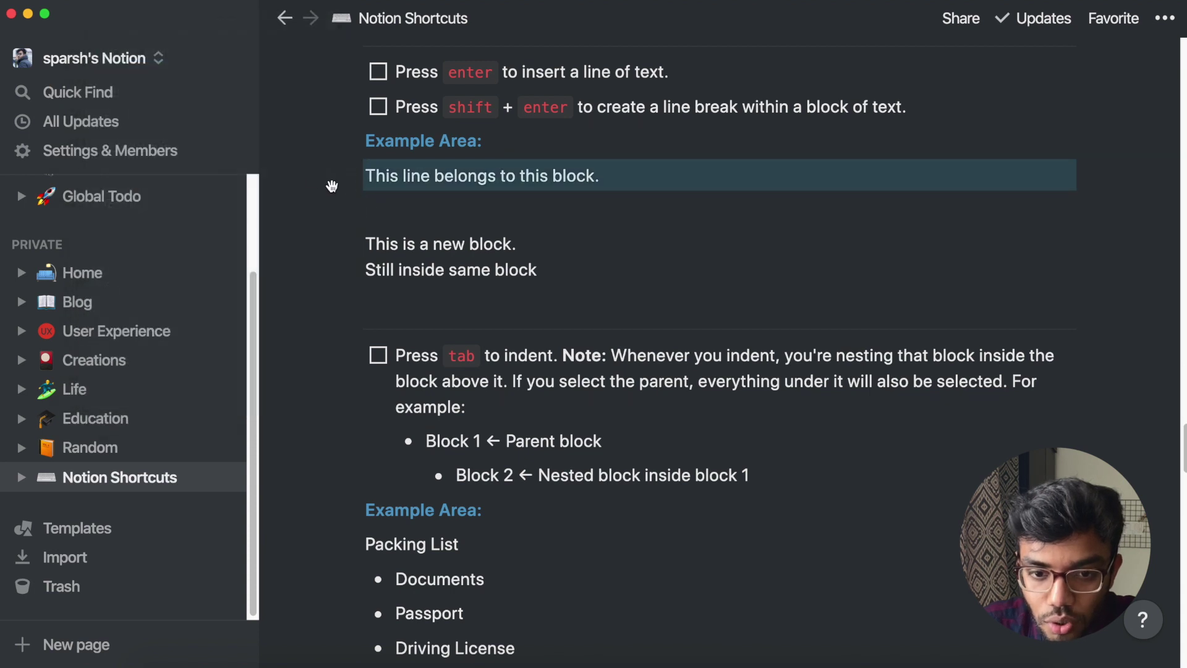
Add 'This is second line.' inside the same block using Shift+Enter.
drag(355, 186, 538, 209)
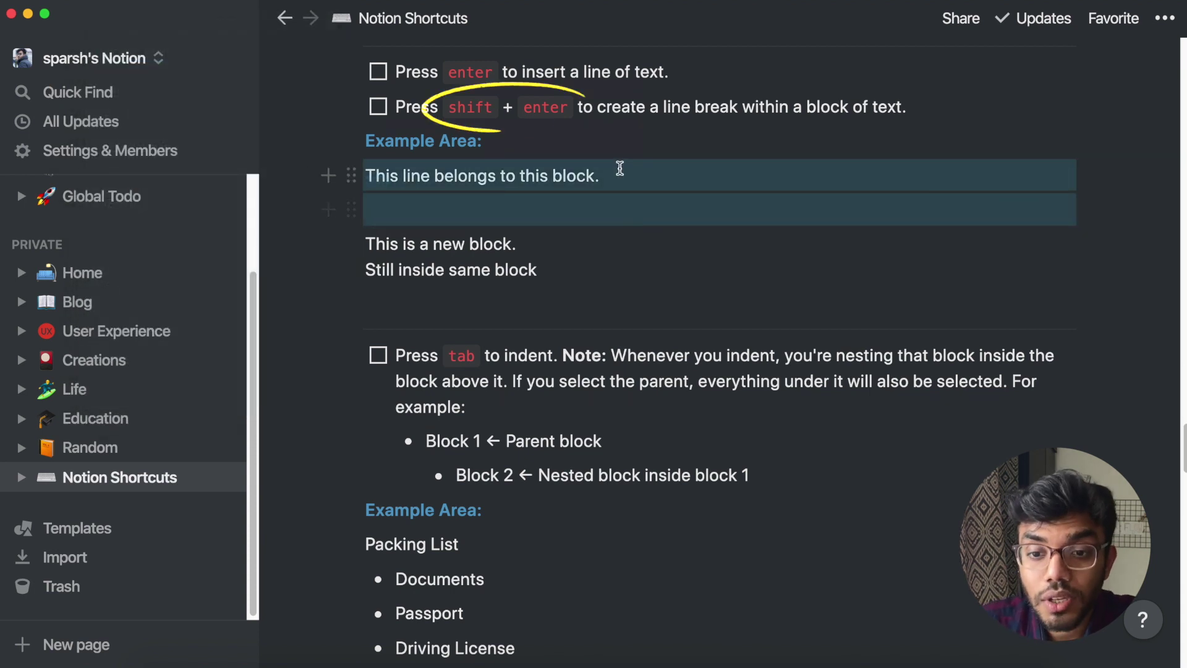
click(616, 182)
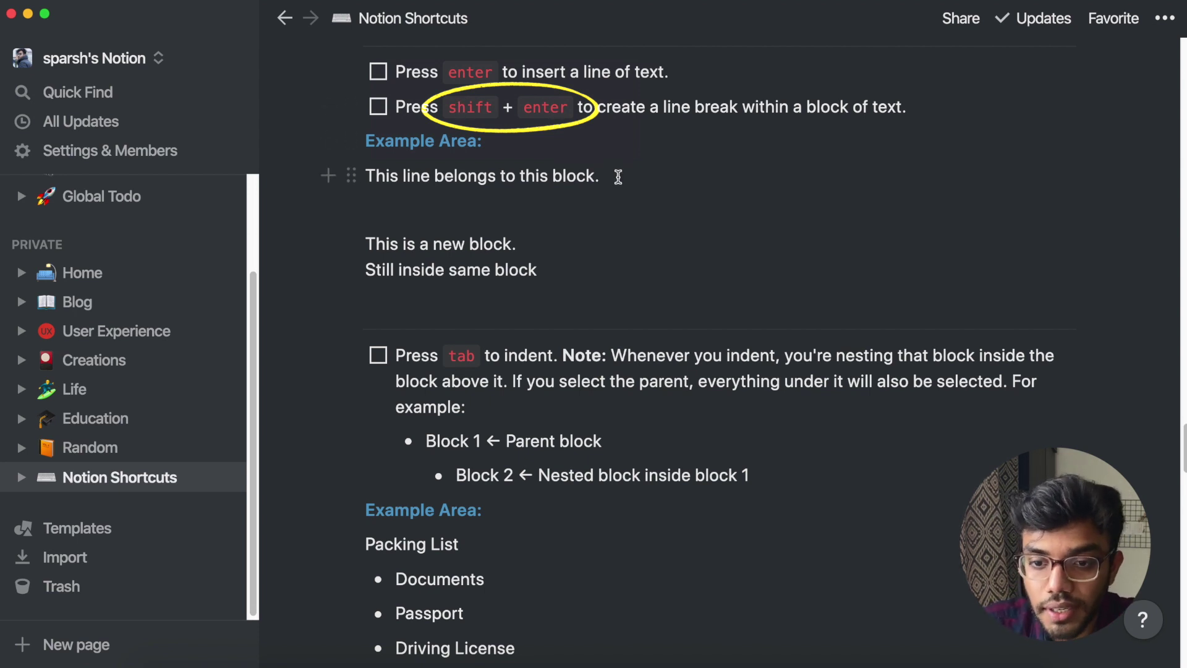
key(shift+Return)
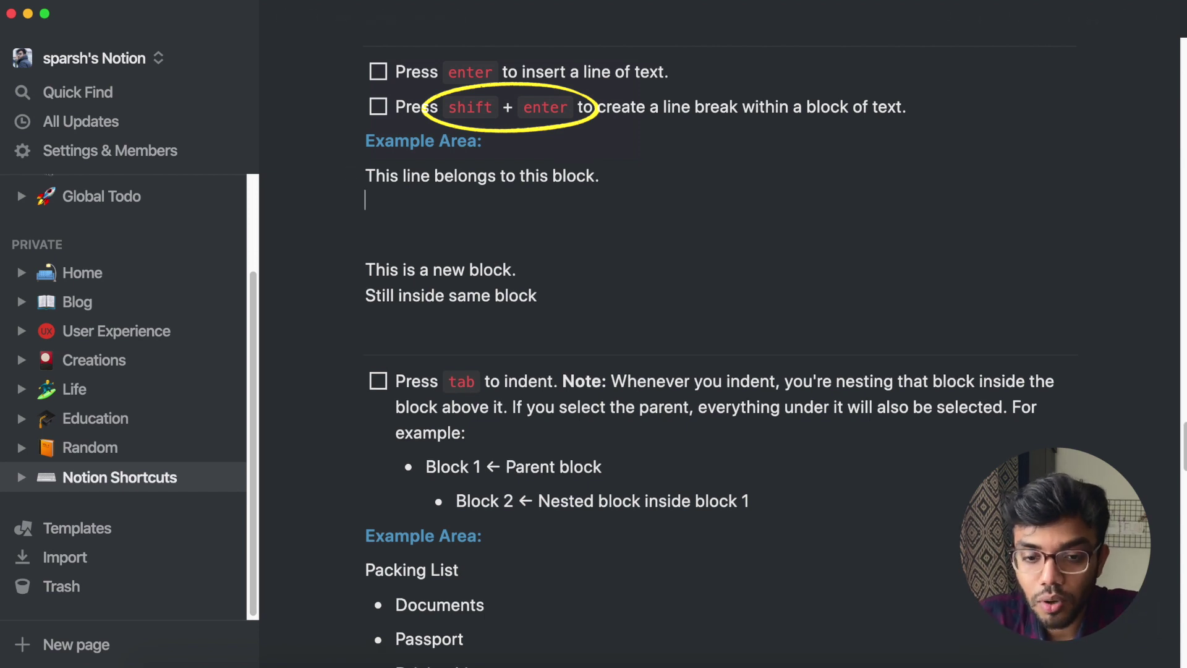
text(This is scond line.)
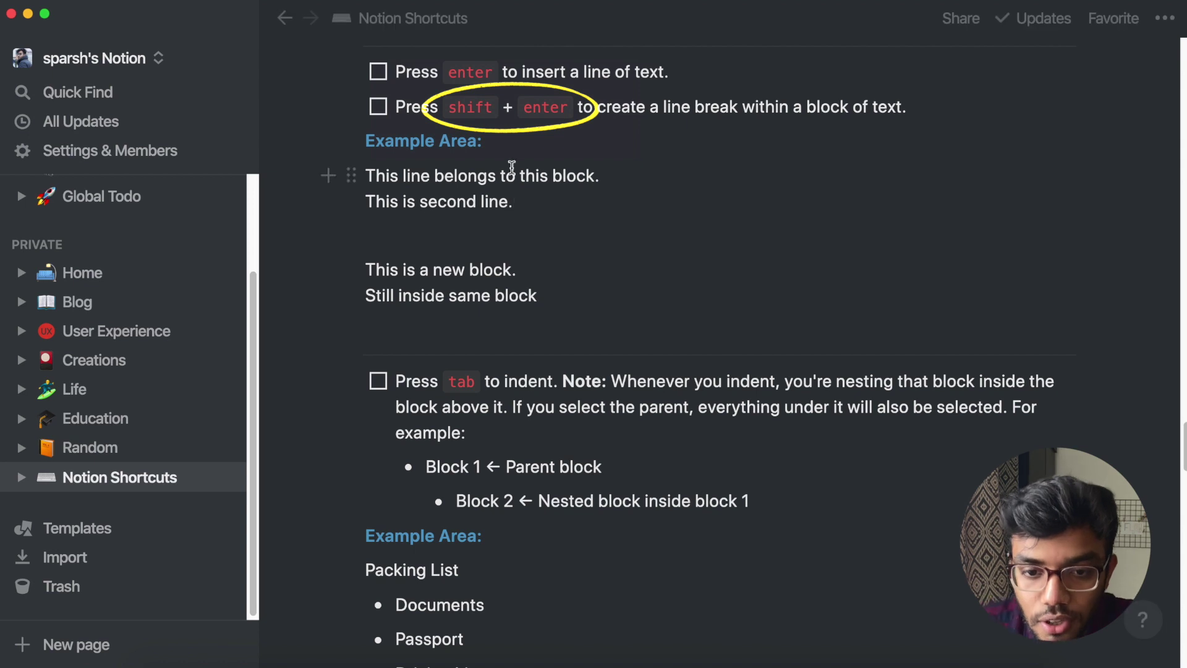
click(351, 175)
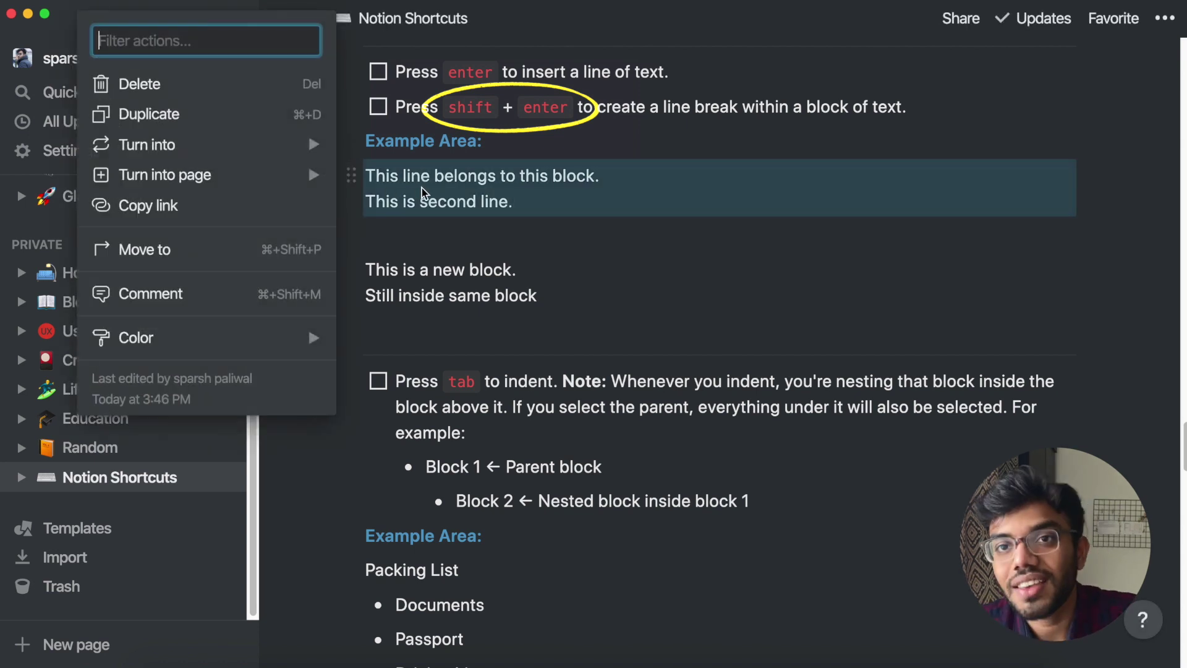
key(Escape)
Nest Passport and Driving License under Documents, and Shirts X 2 and Jeans X 1 under Clothes.
scroll(423, 168, down, 5)
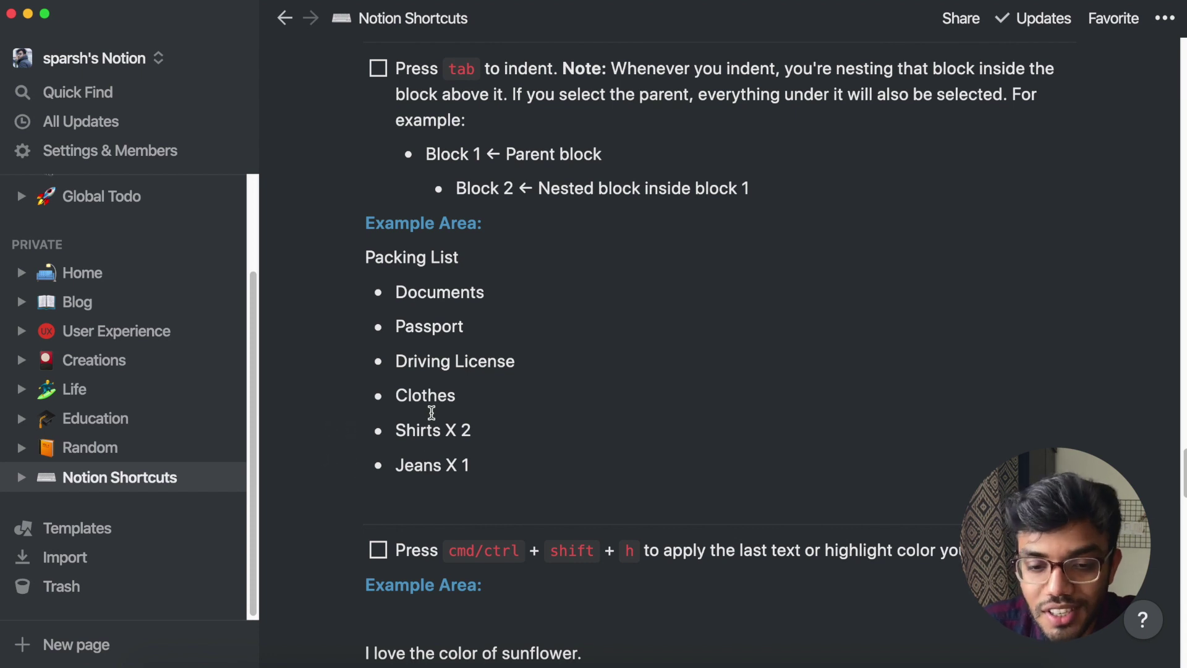
click(396, 326)
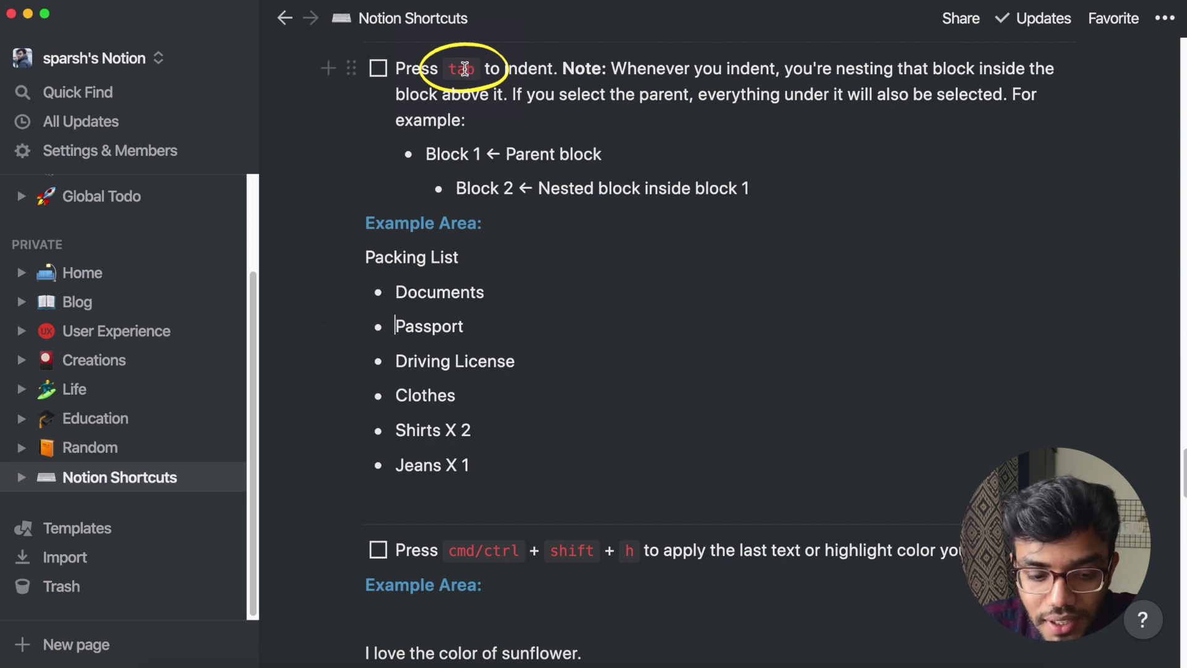
mouse_move(428, 325)
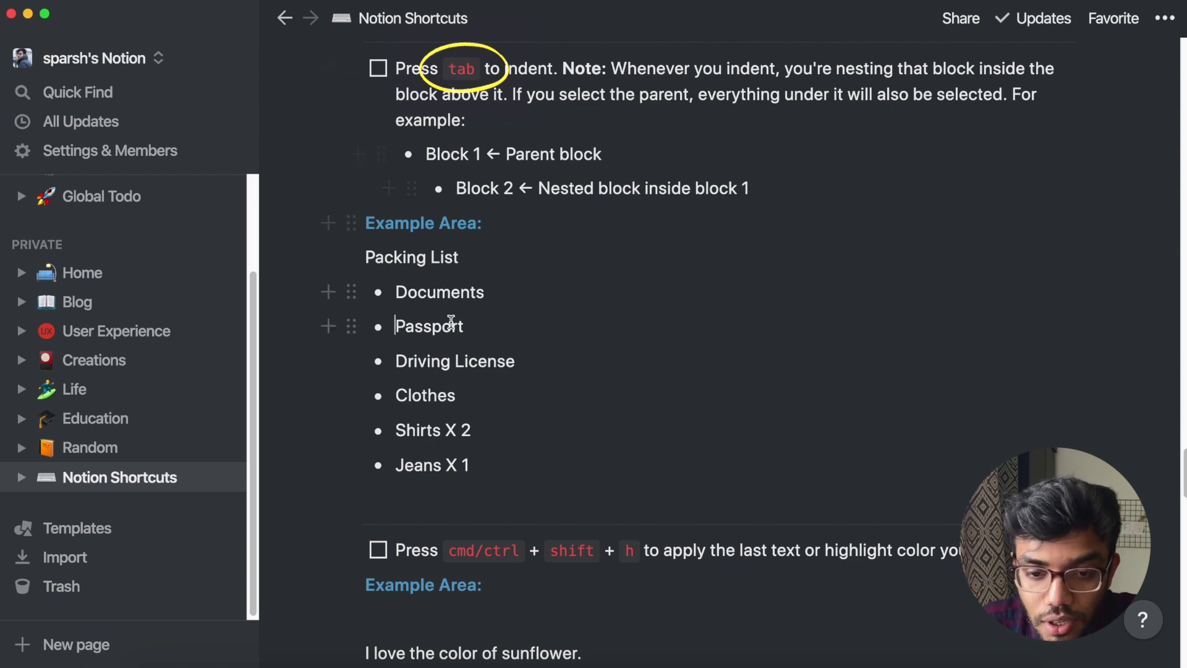
key(Tab)
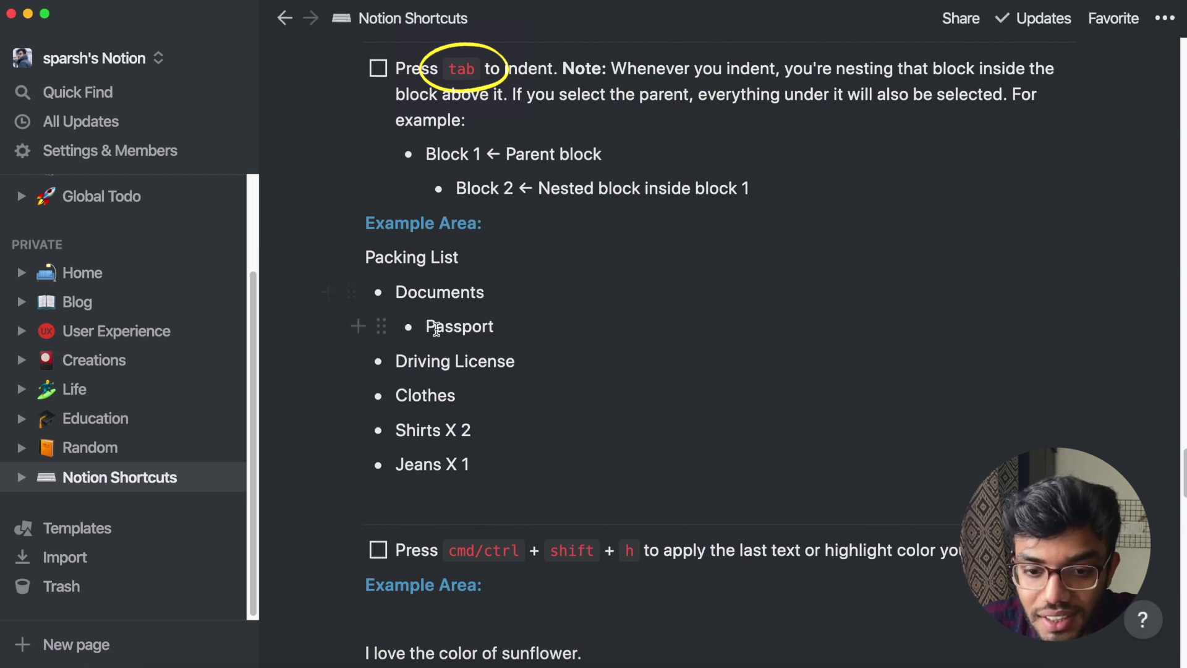
click(353, 290)
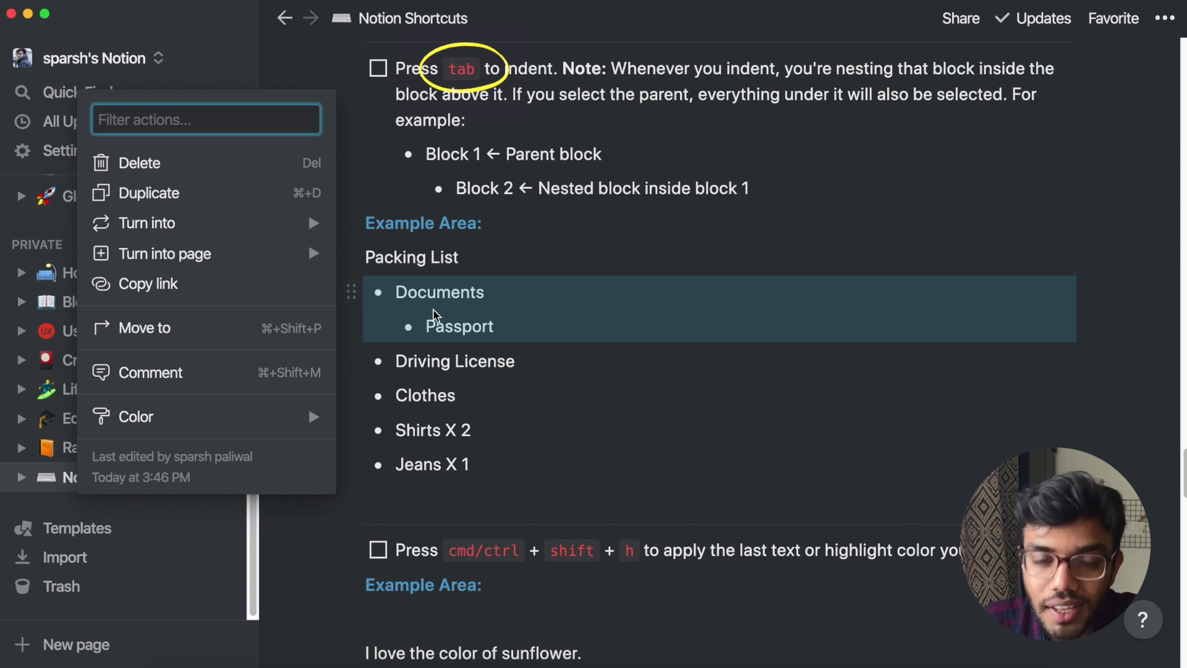
key(Escape)
click(382, 324)
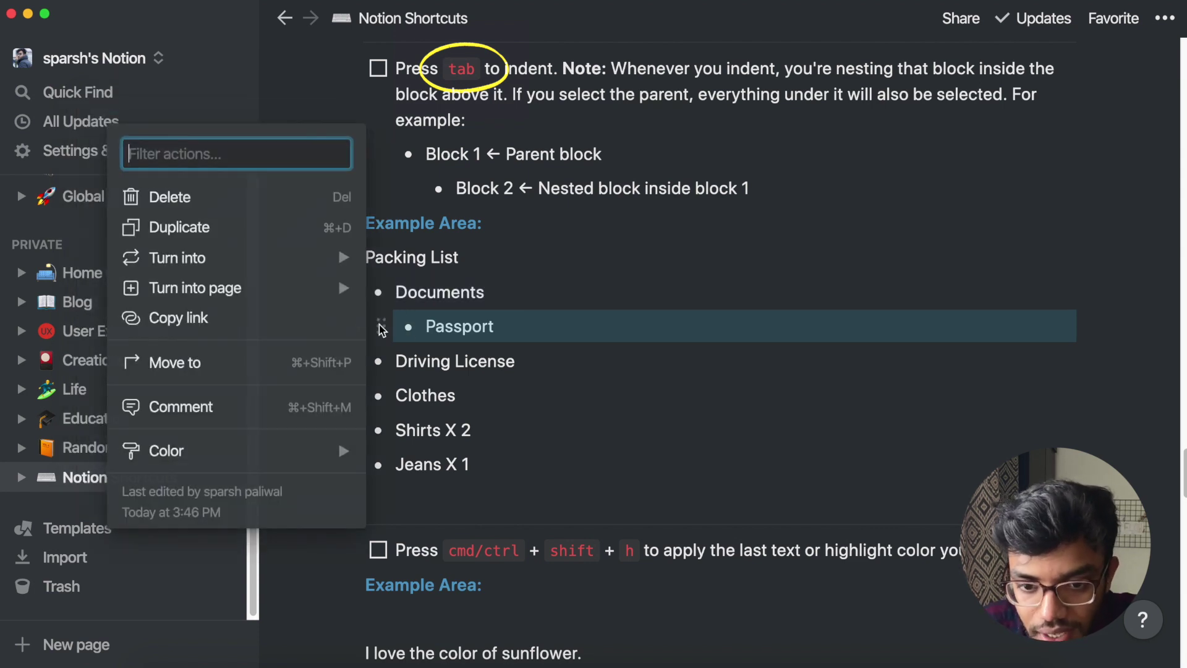
click(397, 360)
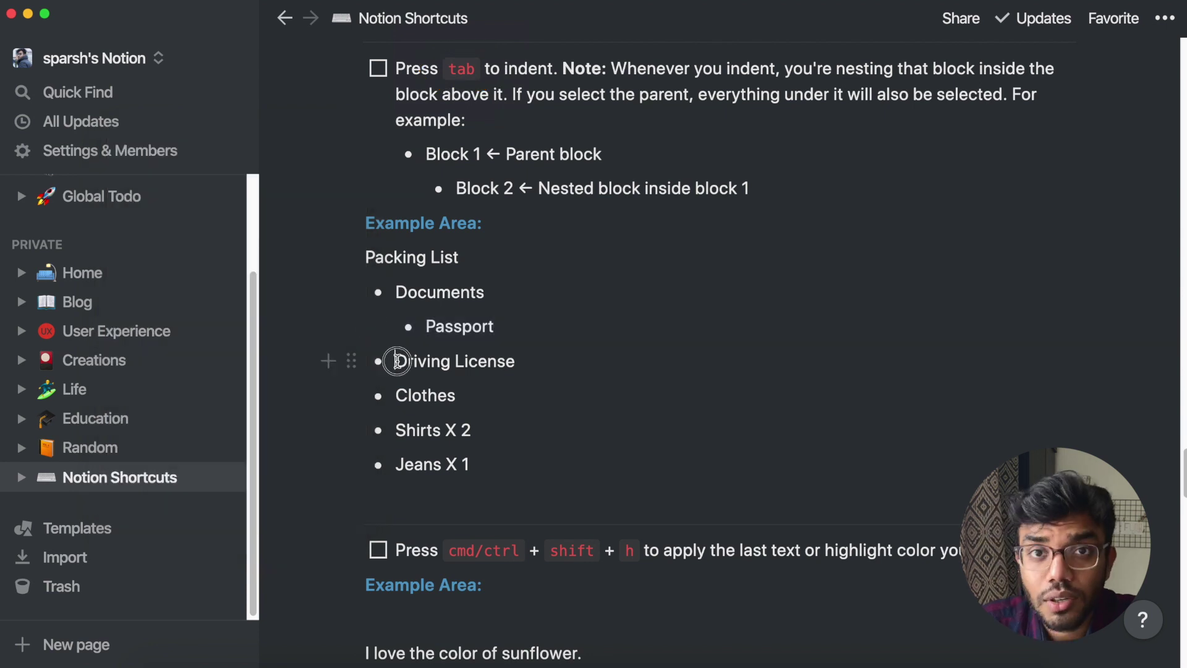
key(Tab)
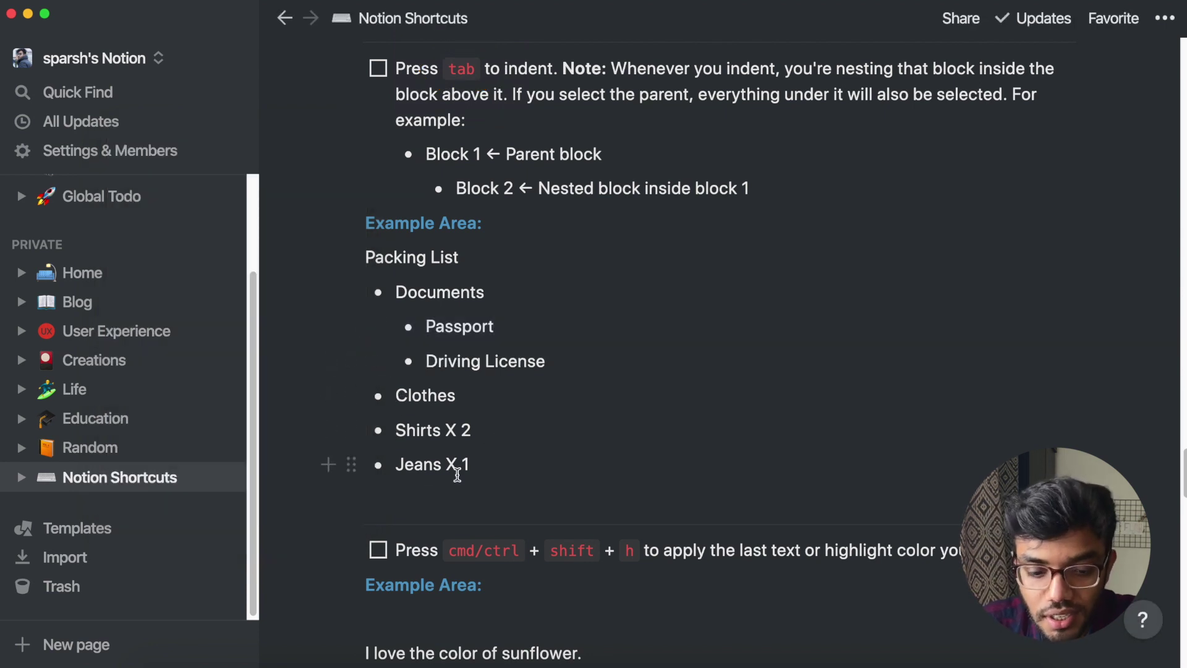
key(Tab)
click(394, 464)
key(Tab)
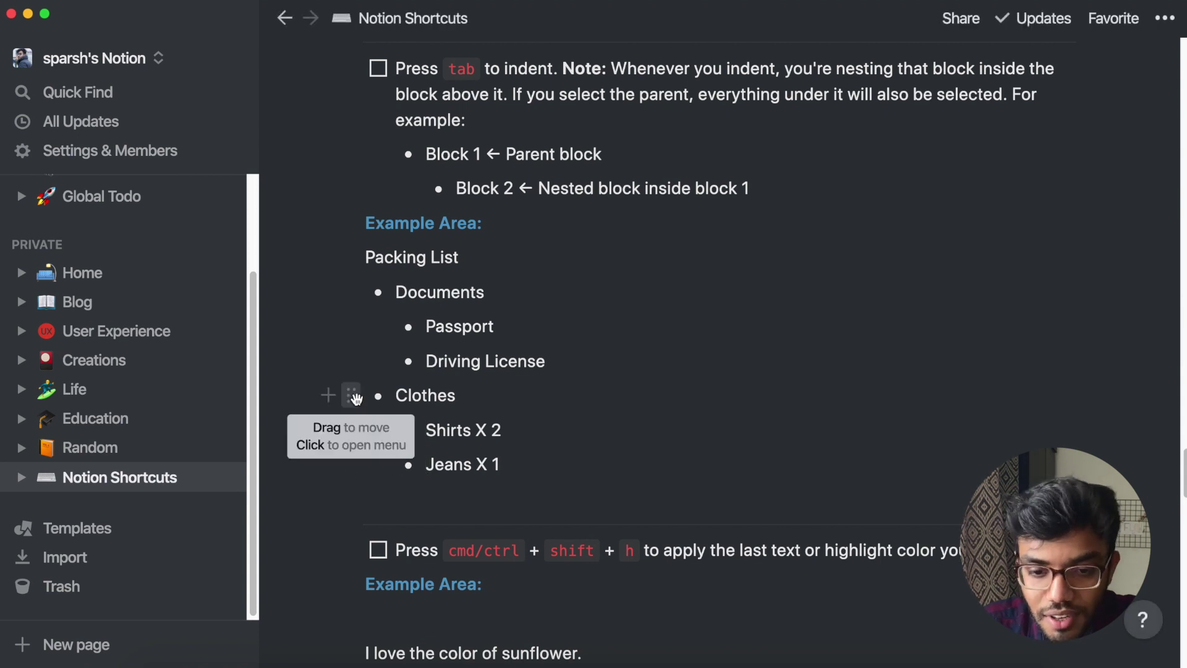
Colour the Documents group and its nested items yellow.
click(351, 395)
key(Escape)
click(352, 294)
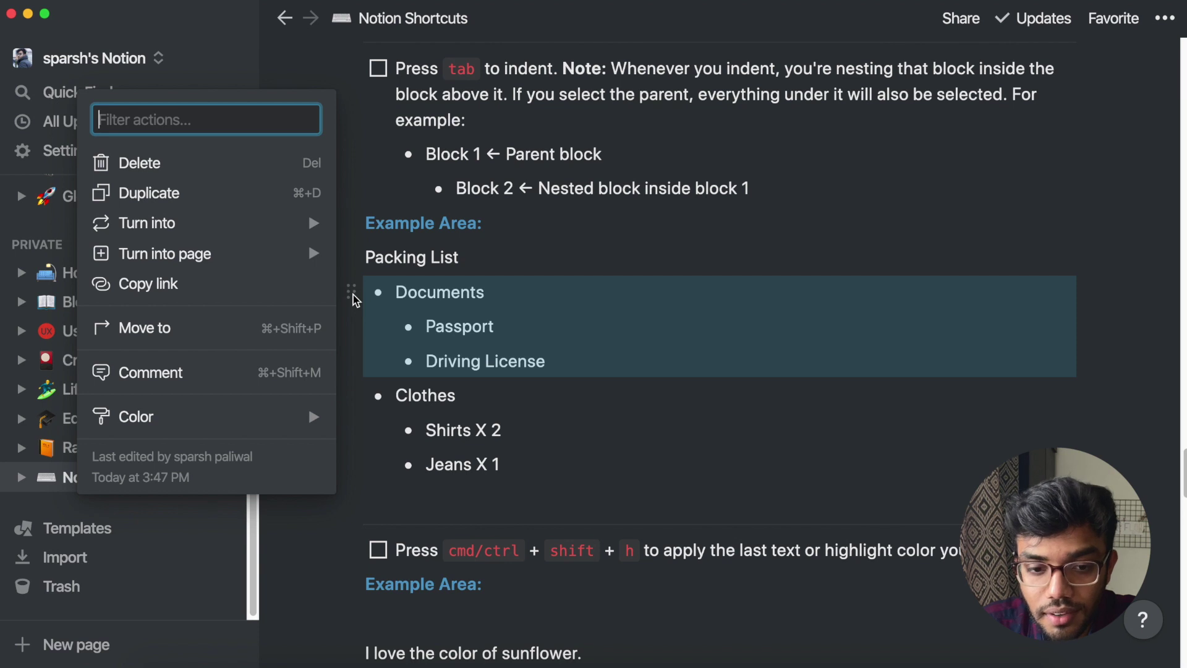
mouse_move(136, 417)
click(391, 433)
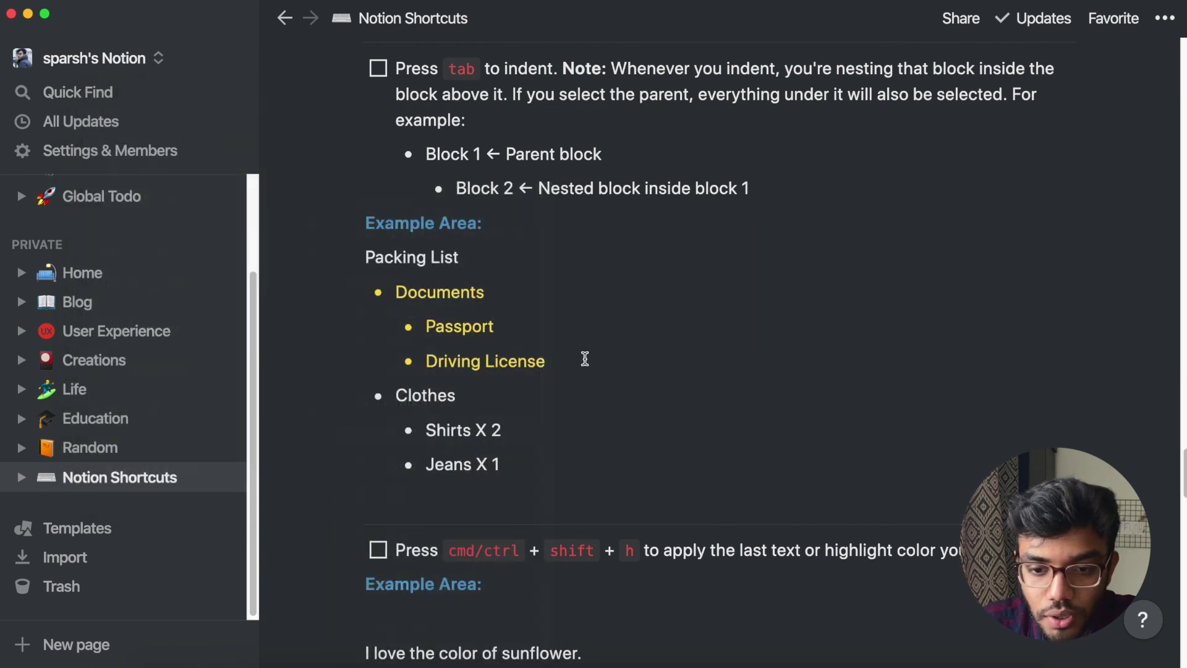
mouse_move(559, 394)
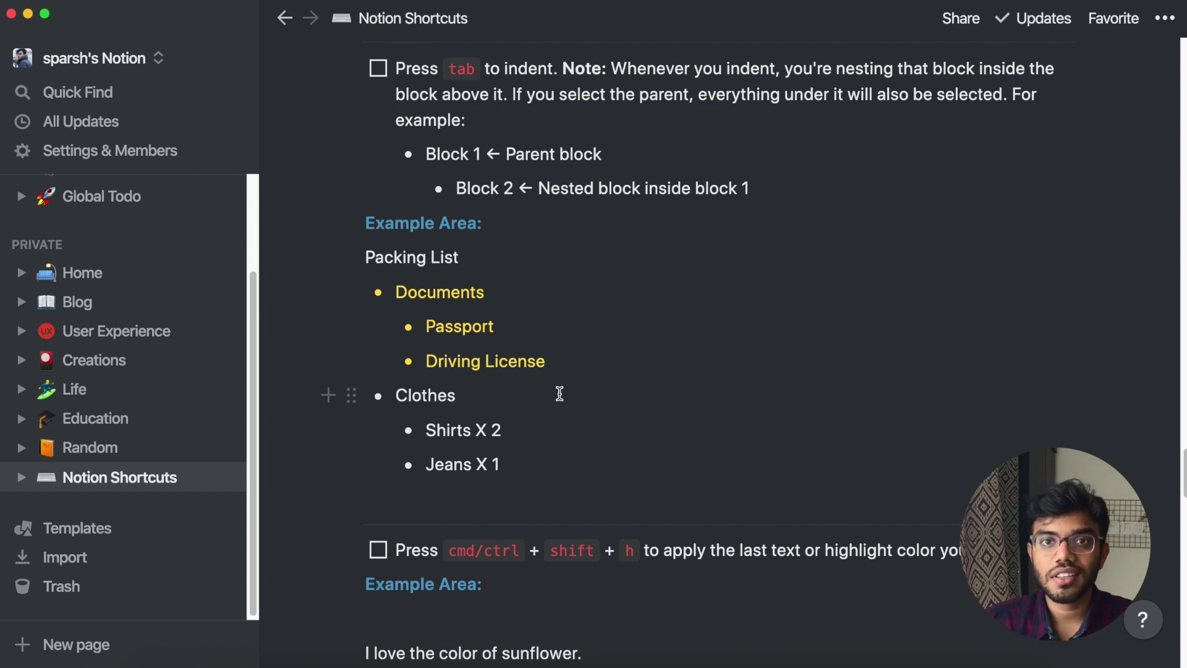
scroll(560, 394, down, 10)
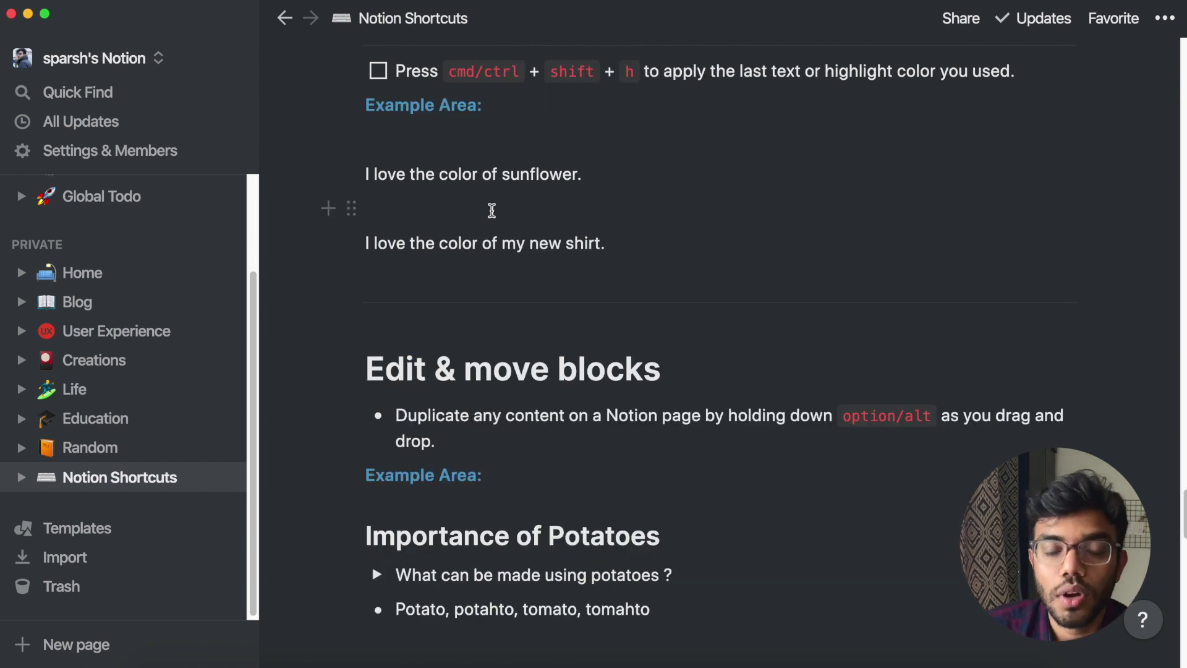
Try colouring the whole sunflower line yellow with /yel, then undo it.
click(350, 175)
key(Escape)
click(588, 176)
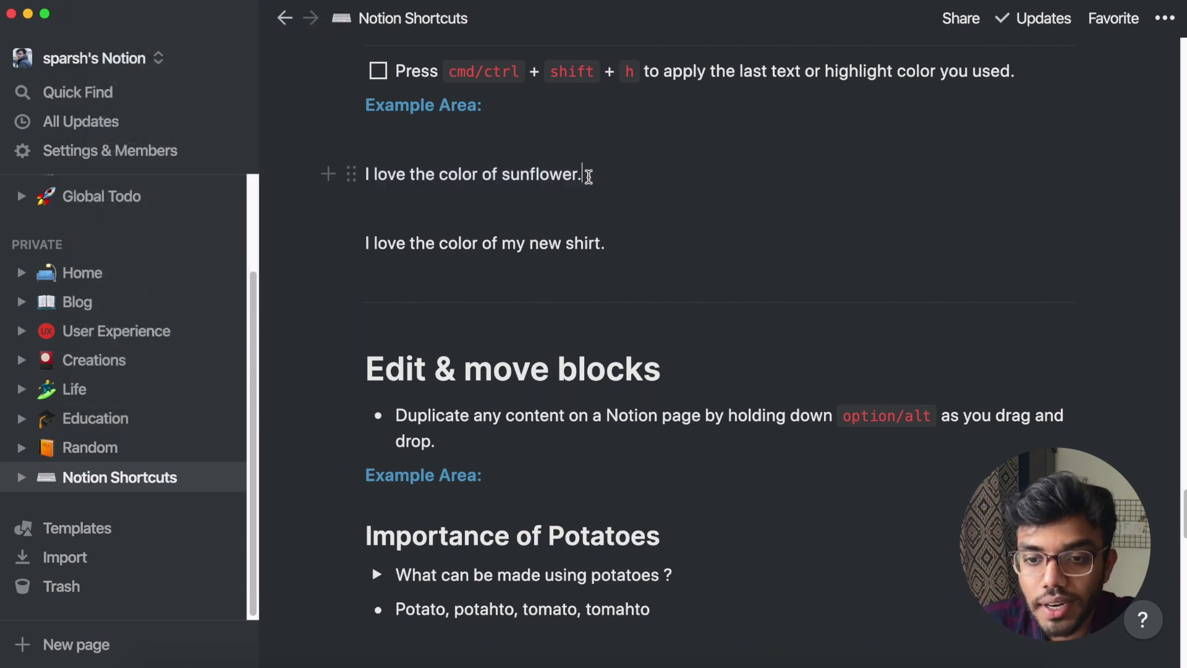
text(/yel)
key(Return)
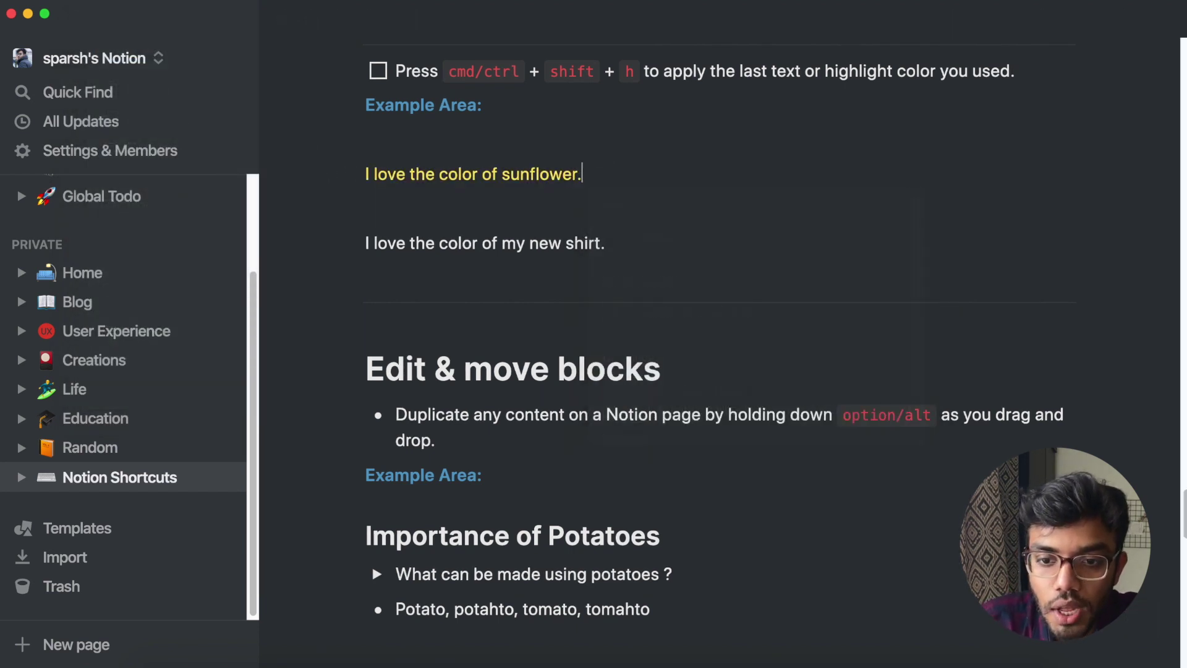
key(super+z)
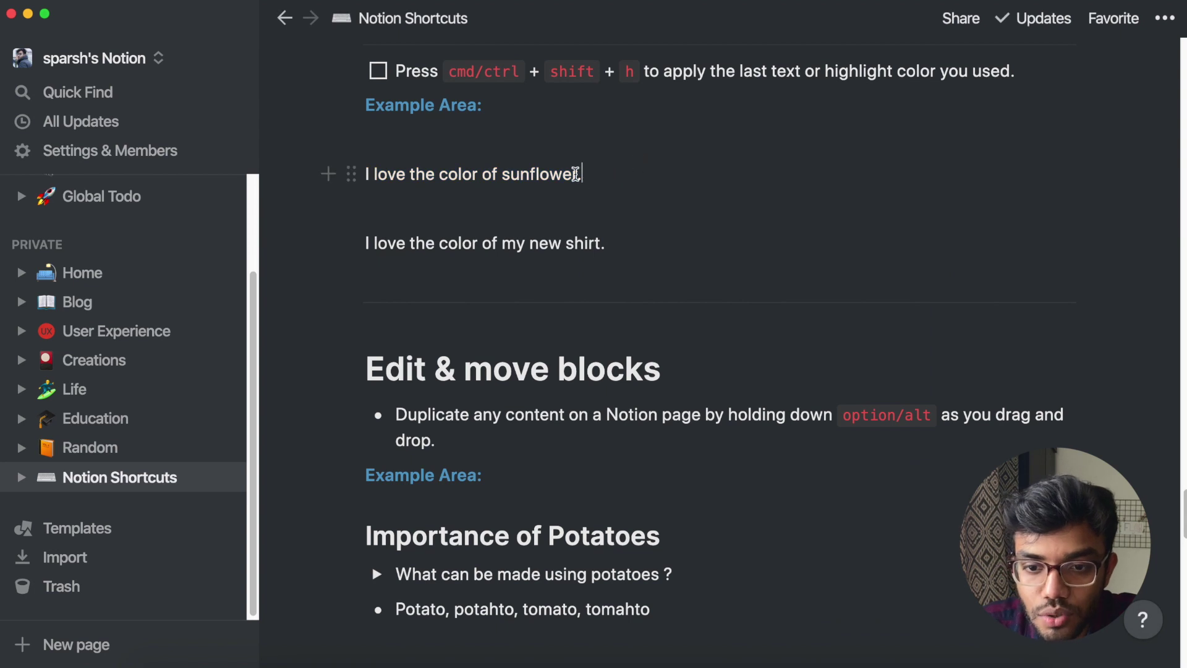
Colour the word sunflower yellow, then reapply that yellow to 'new shirt' with Cmd+Shift+H.
double_click(557, 173)
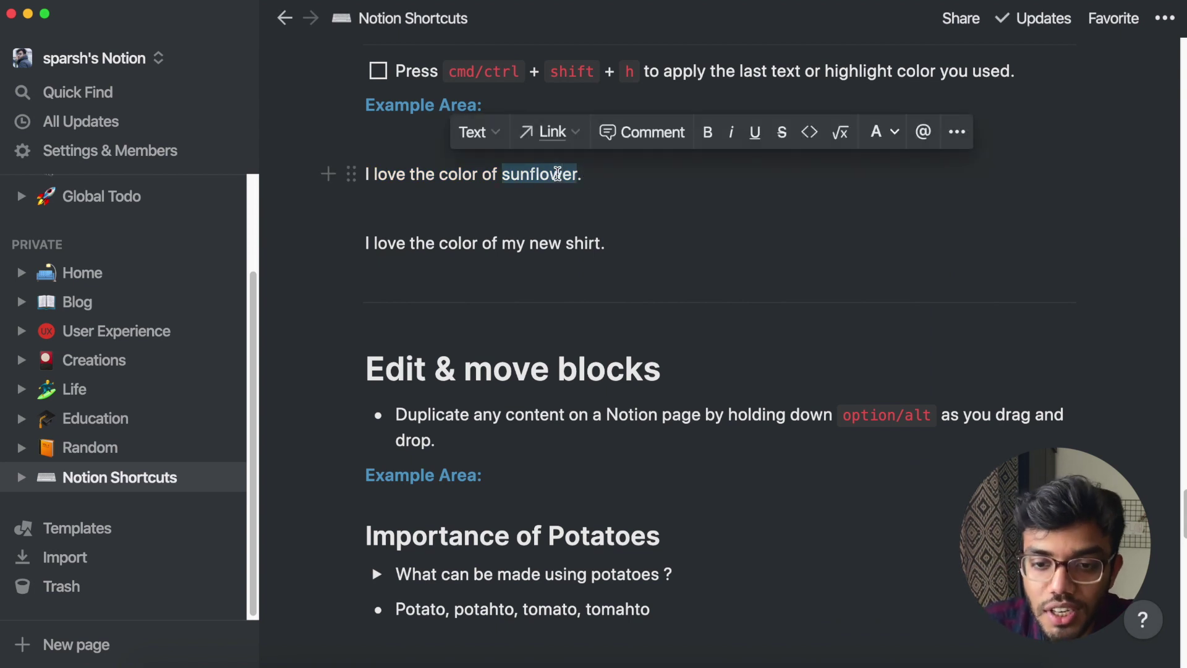
click(550, 174)
double_click(550, 174)
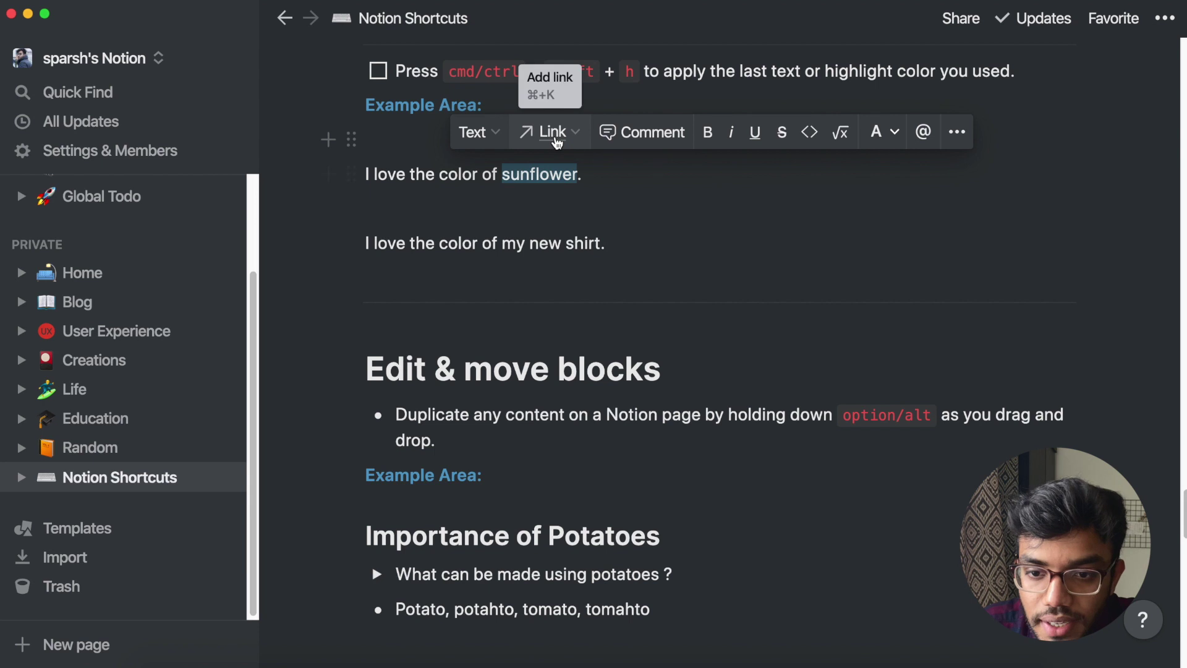
click(884, 137)
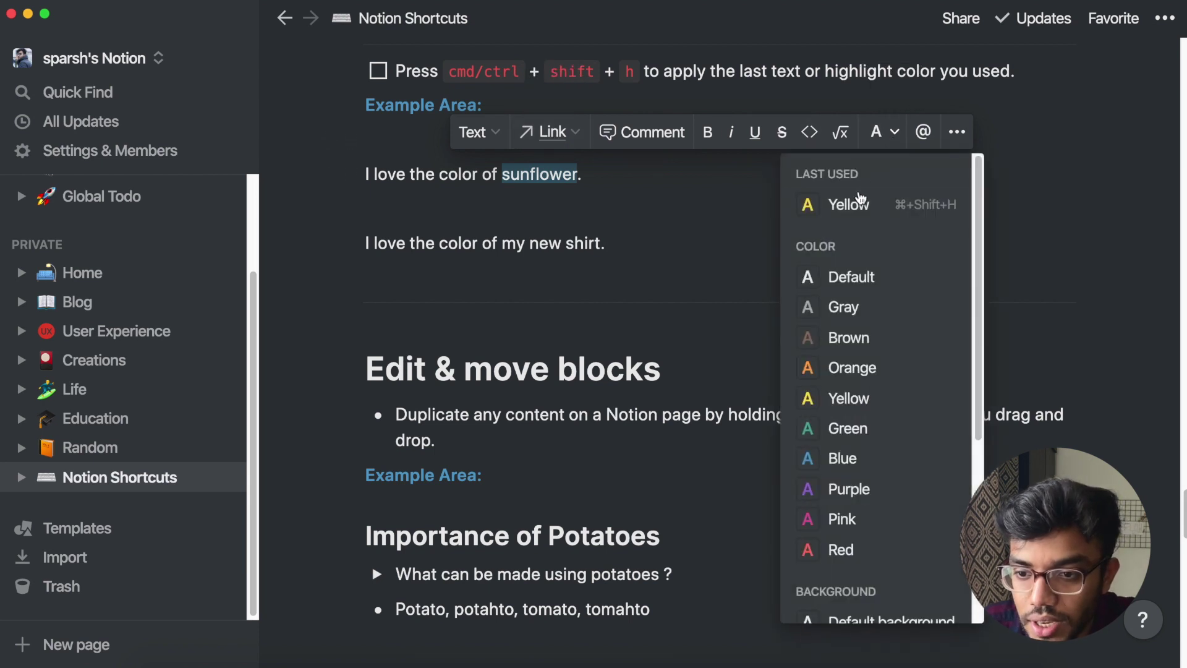
click(846, 398)
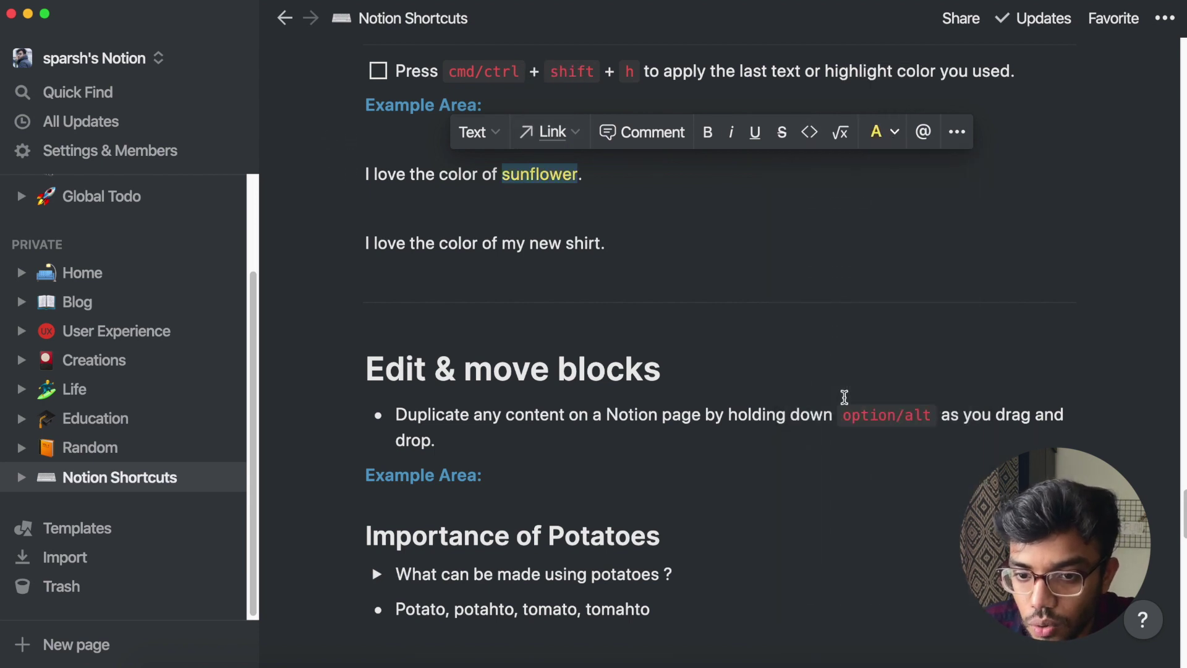
click(876, 131)
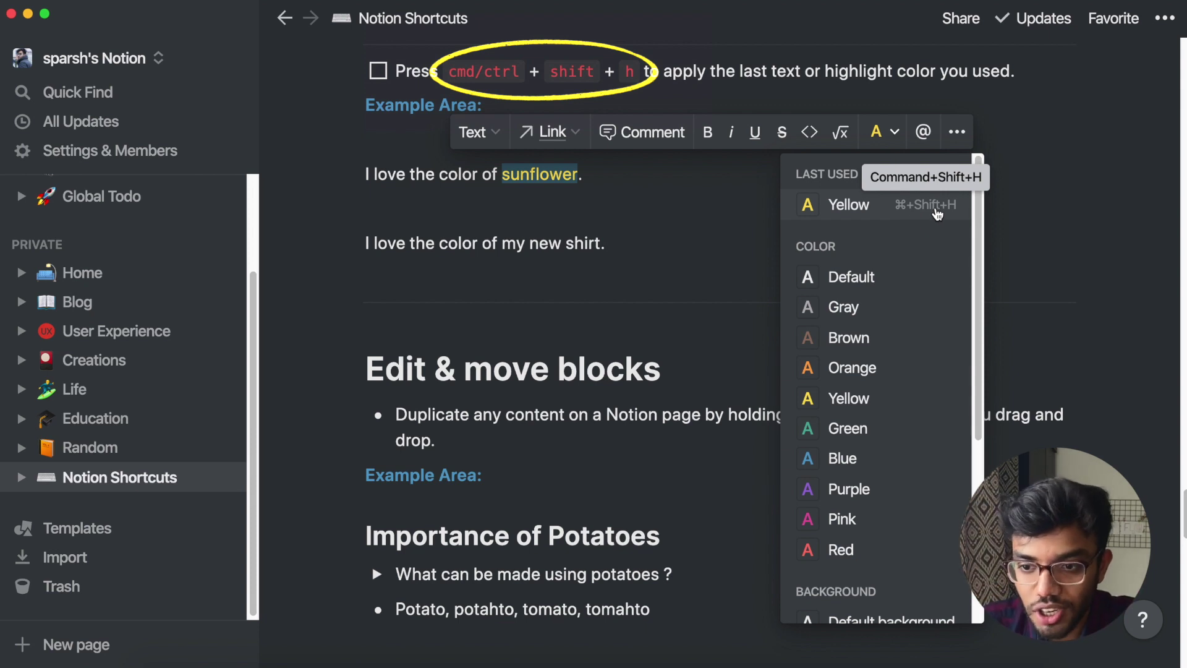
key(Escape)
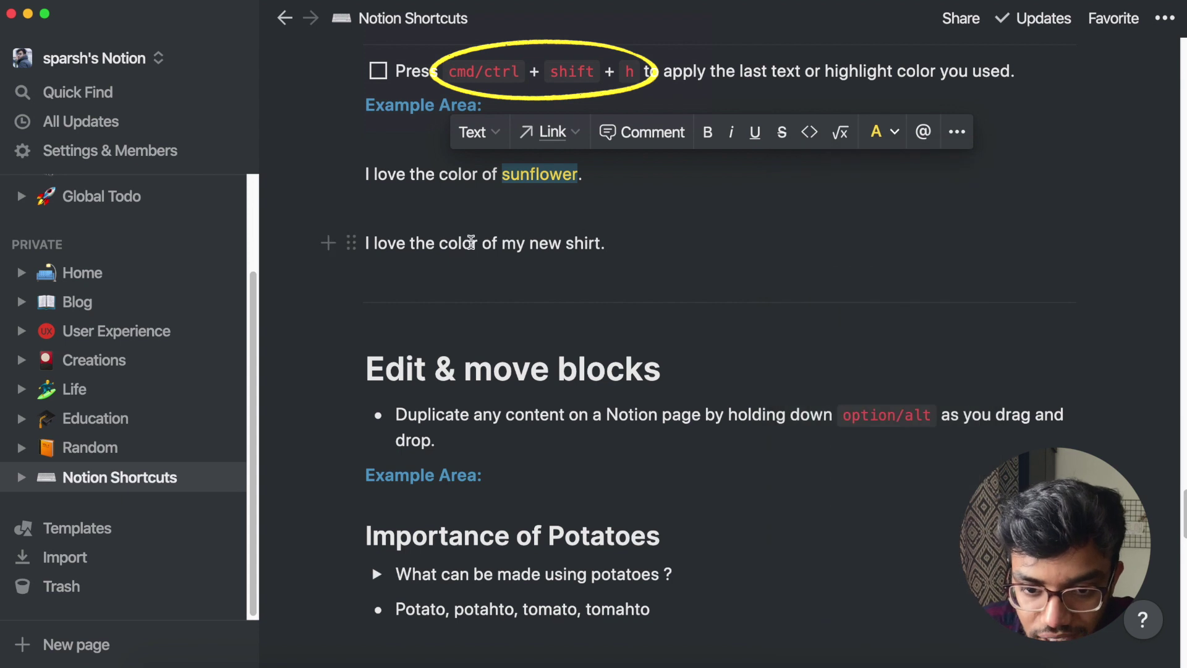
drag(545, 243, 583, 243)
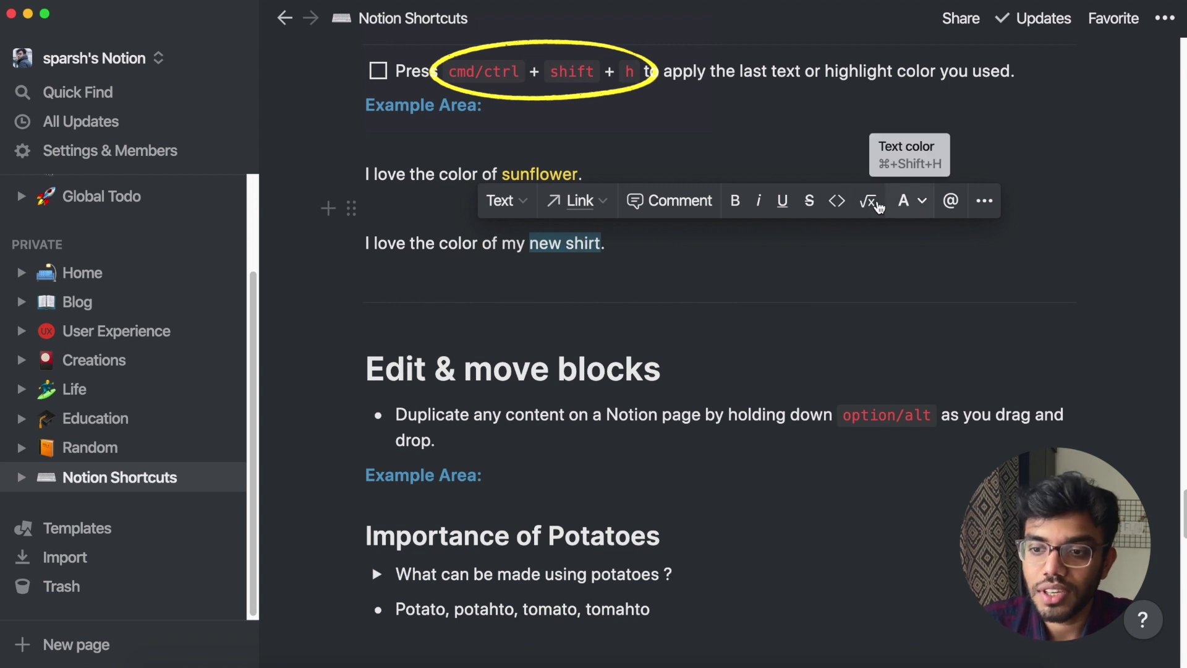
key(super+shift+h)
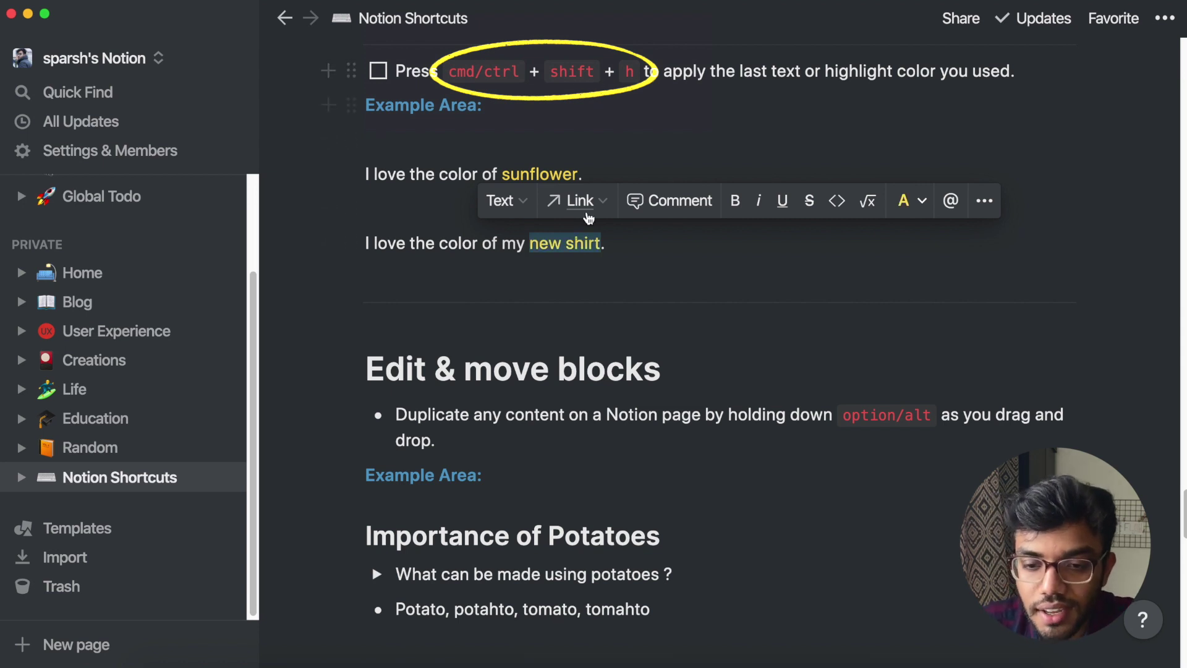
Option-drag a copy of the three Importance of Potatoes blocks into the lower Example Area and select it.
scroll(500, 268, down, 5)
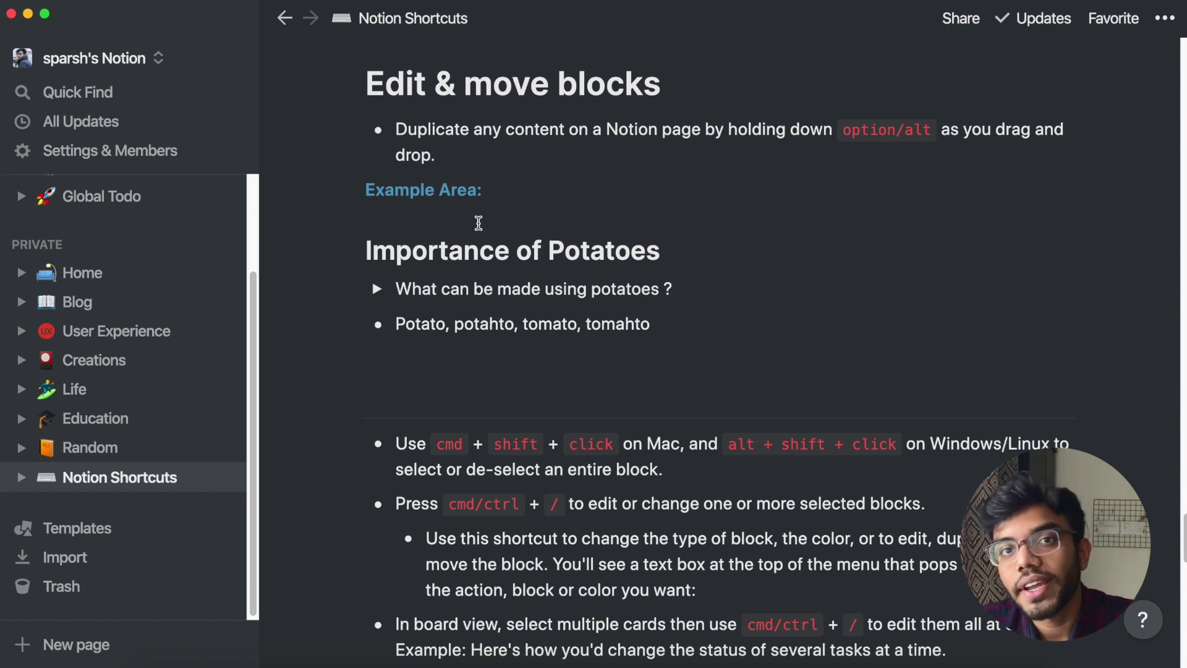
drag(291, 236, 408, 323)
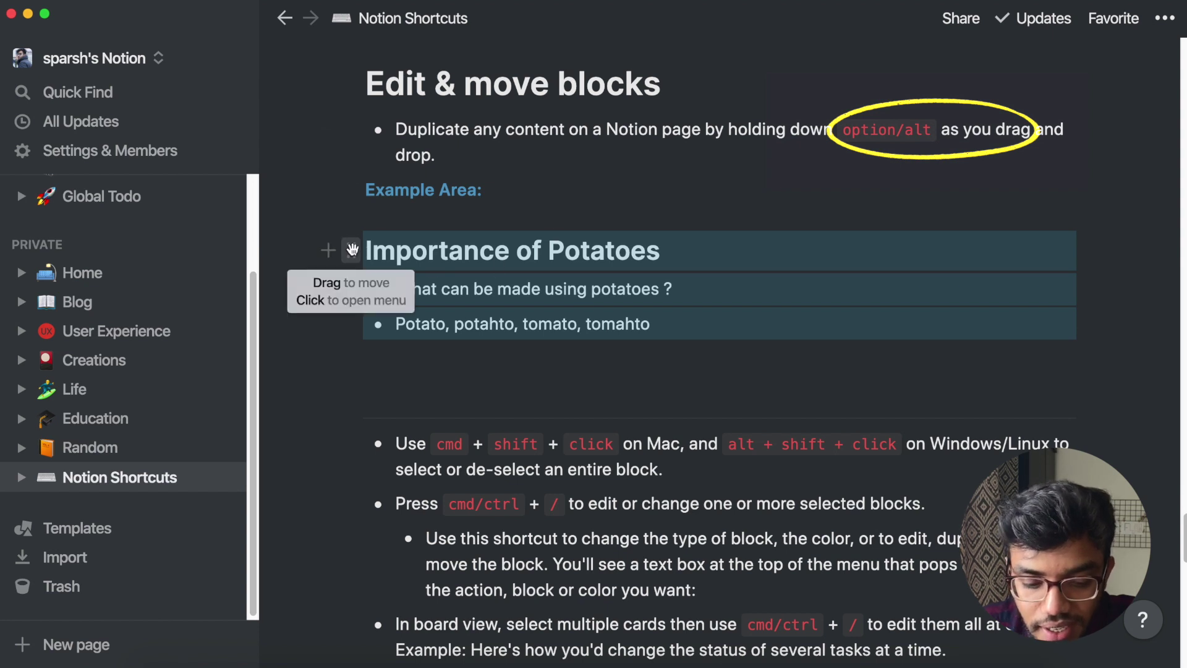
drag(351, 250, 358, 364)
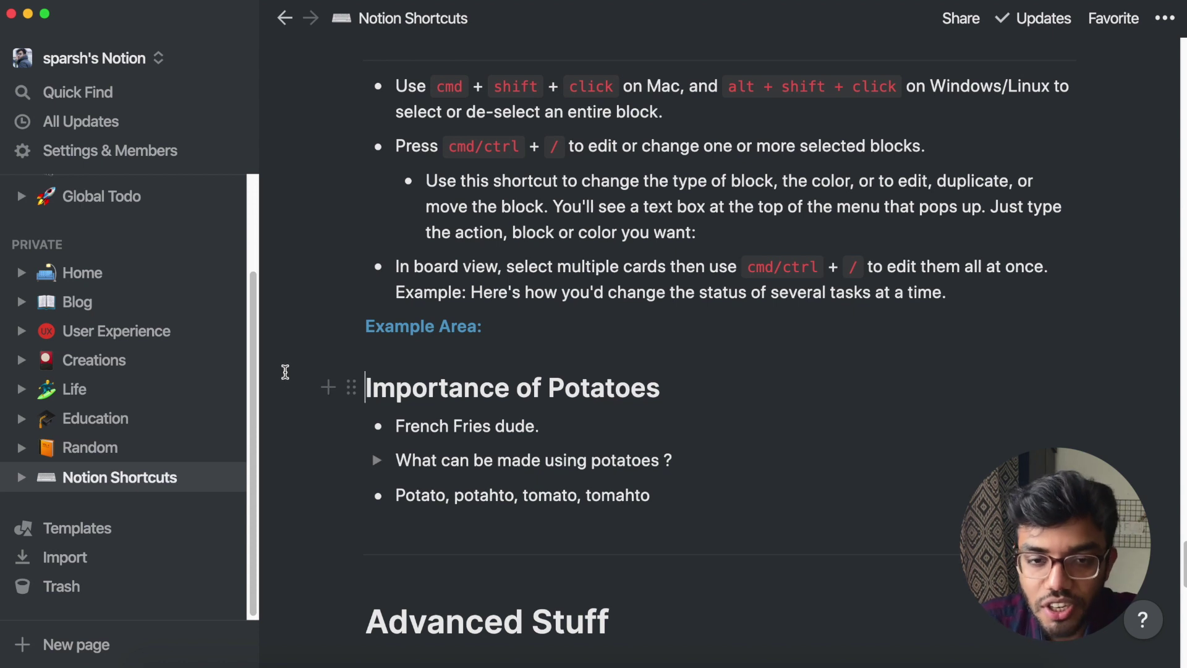
drag(331, 396, 422, 498)
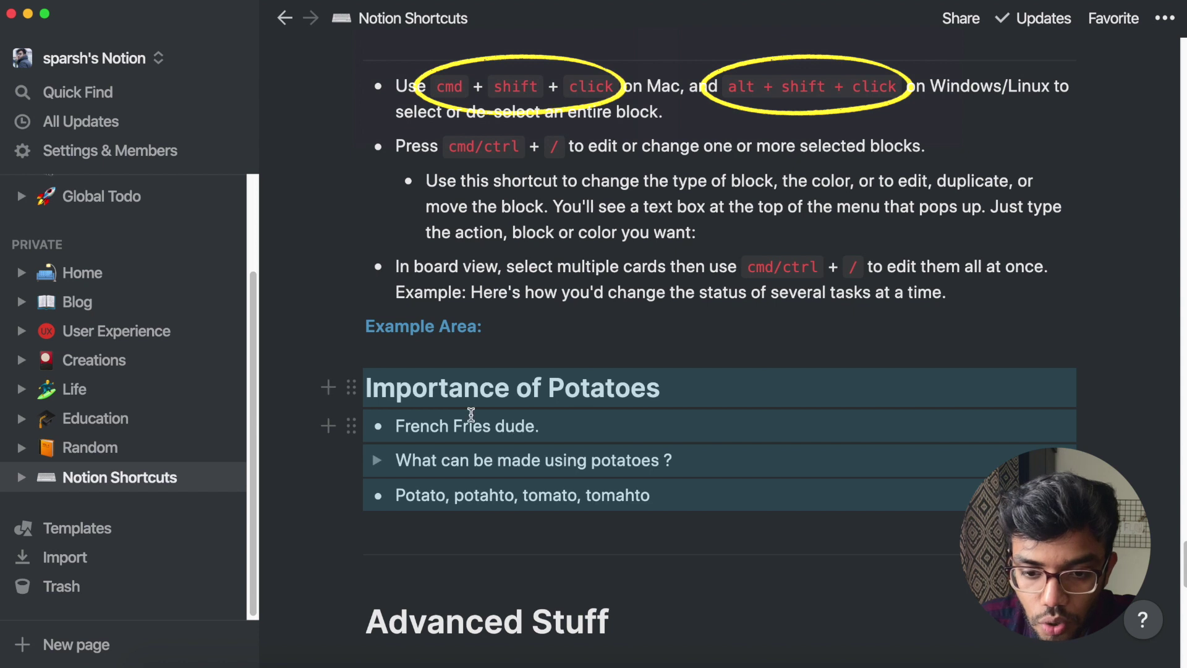
Use Cmd+/ to make the potatoes toggle plain Text and the Potato, potahto bullet numbered.
shift+super+click(566, 461)
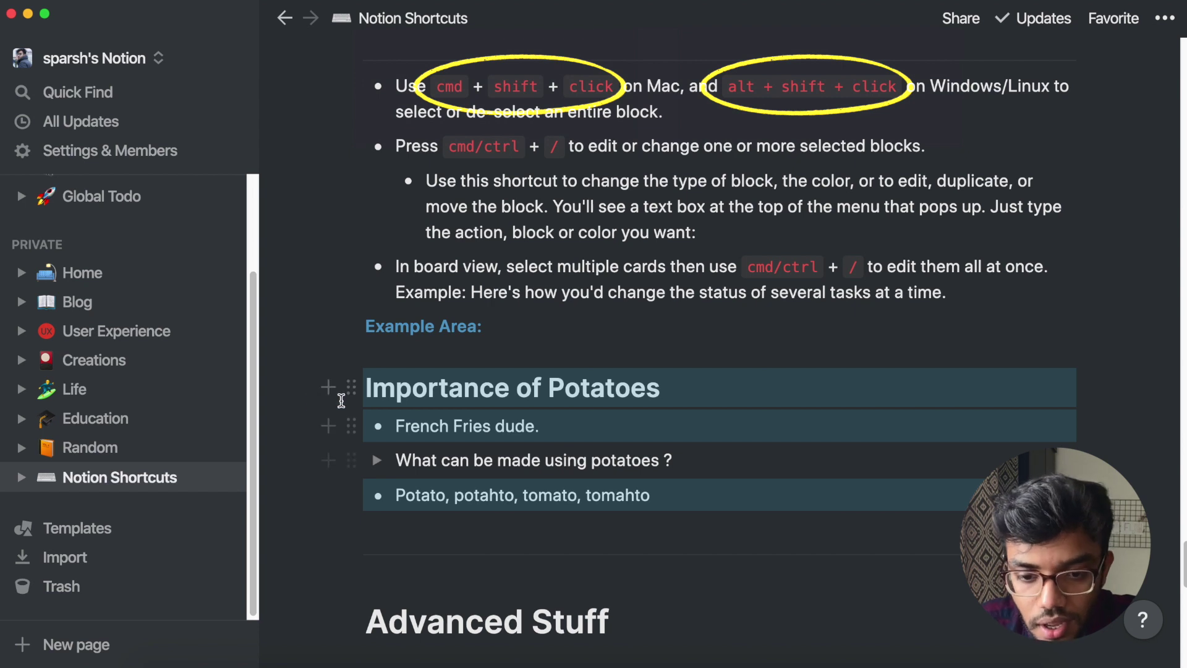
shift+super+click(470, 460)
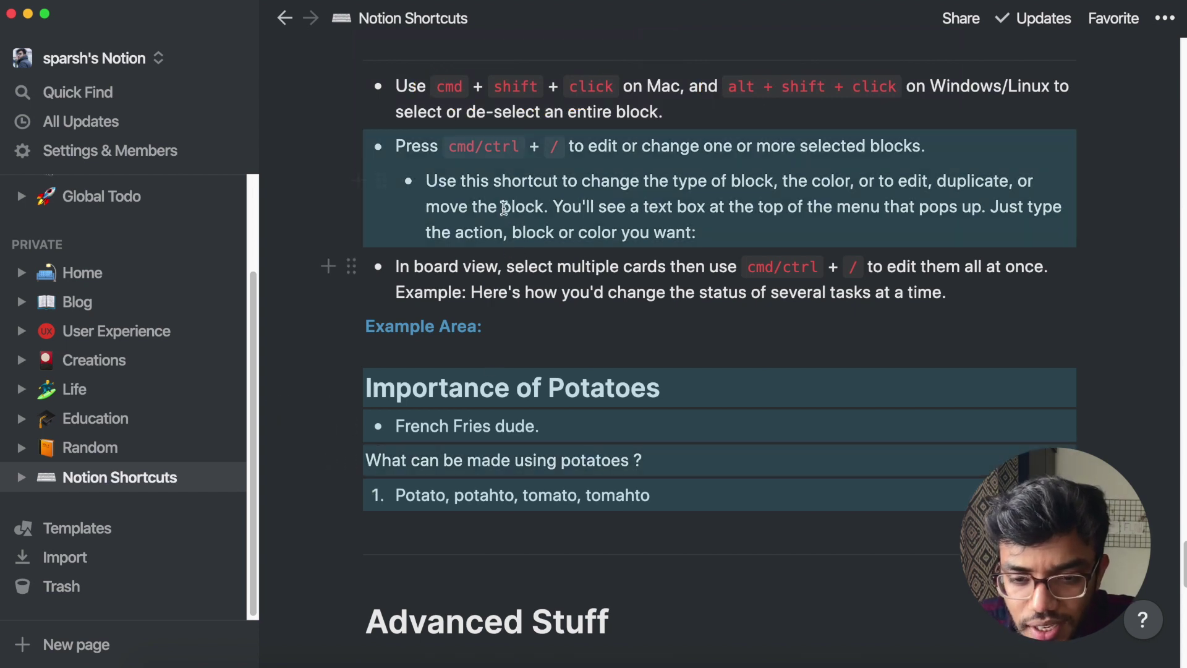
shift+super+click(417, 144)
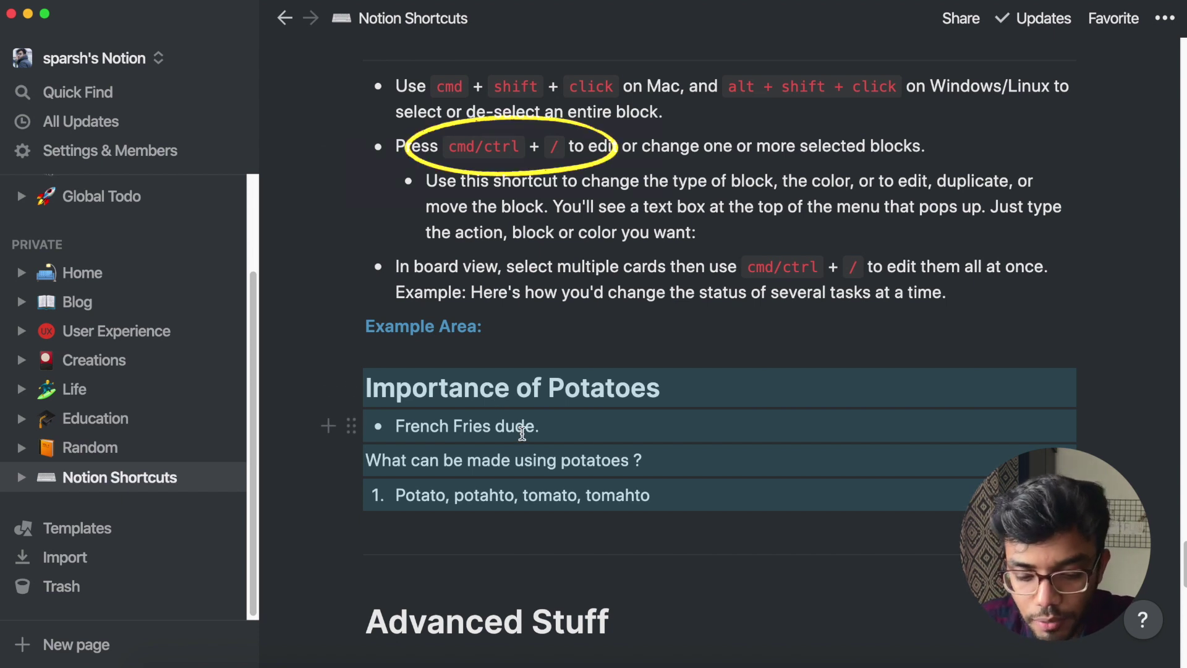
Convert the four selected Importance of Potatoes blocks into to-do list items with Cmd+/.
key(super+slash)
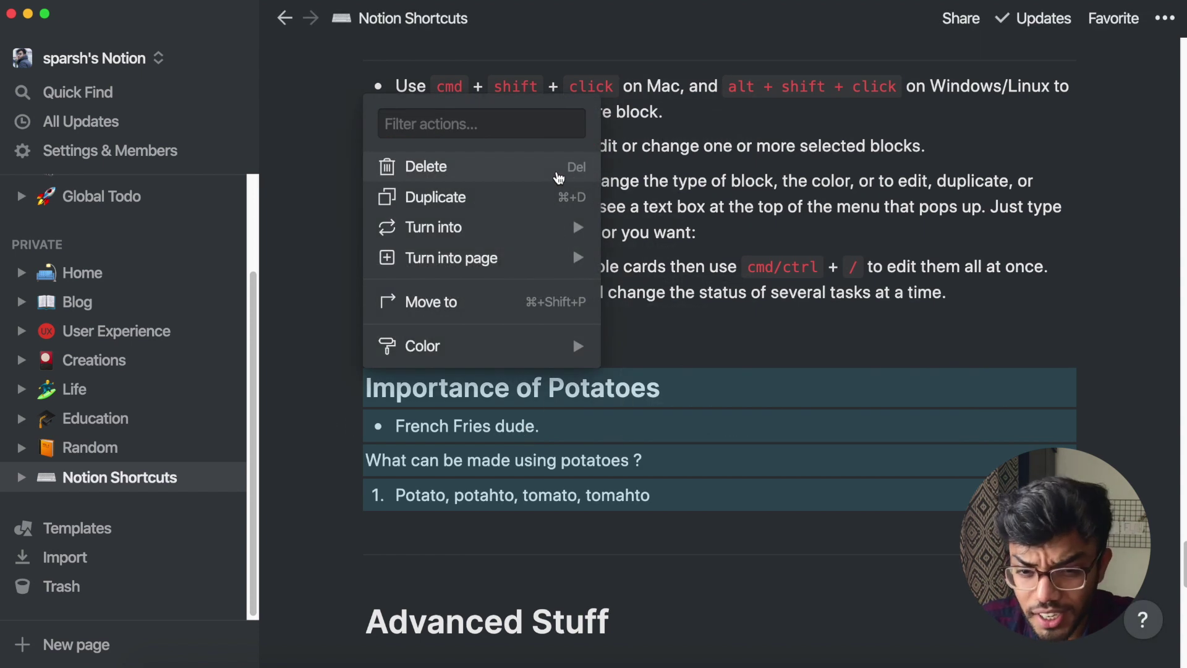
mouse_move(433, 228)
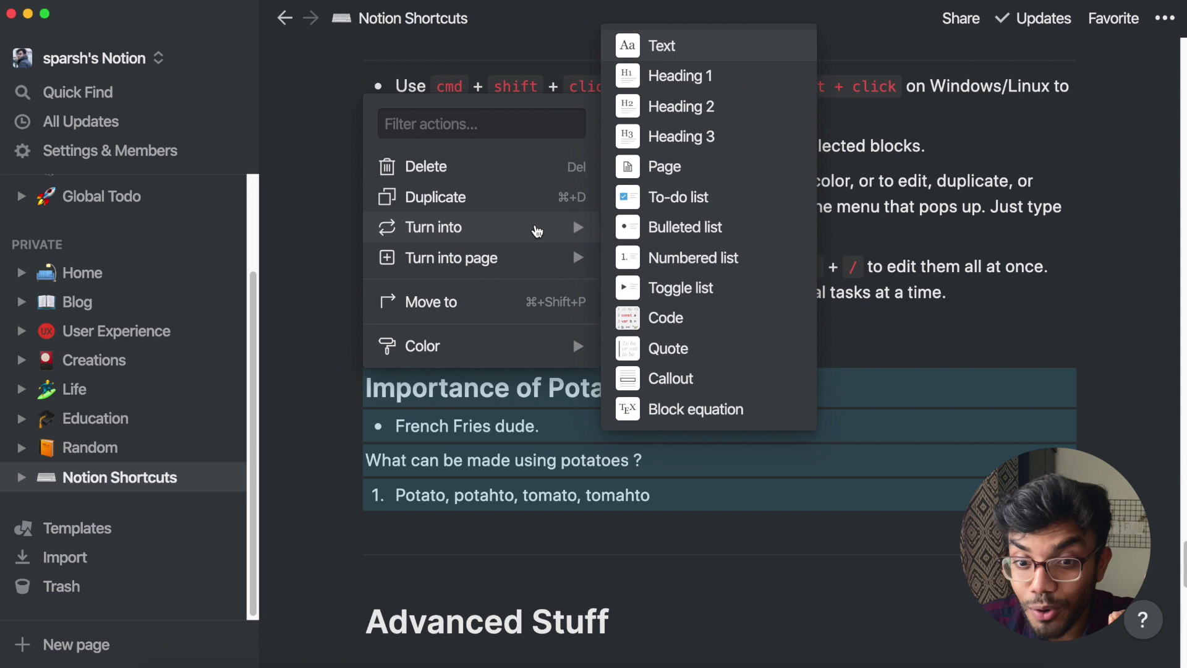
click(696, 197)
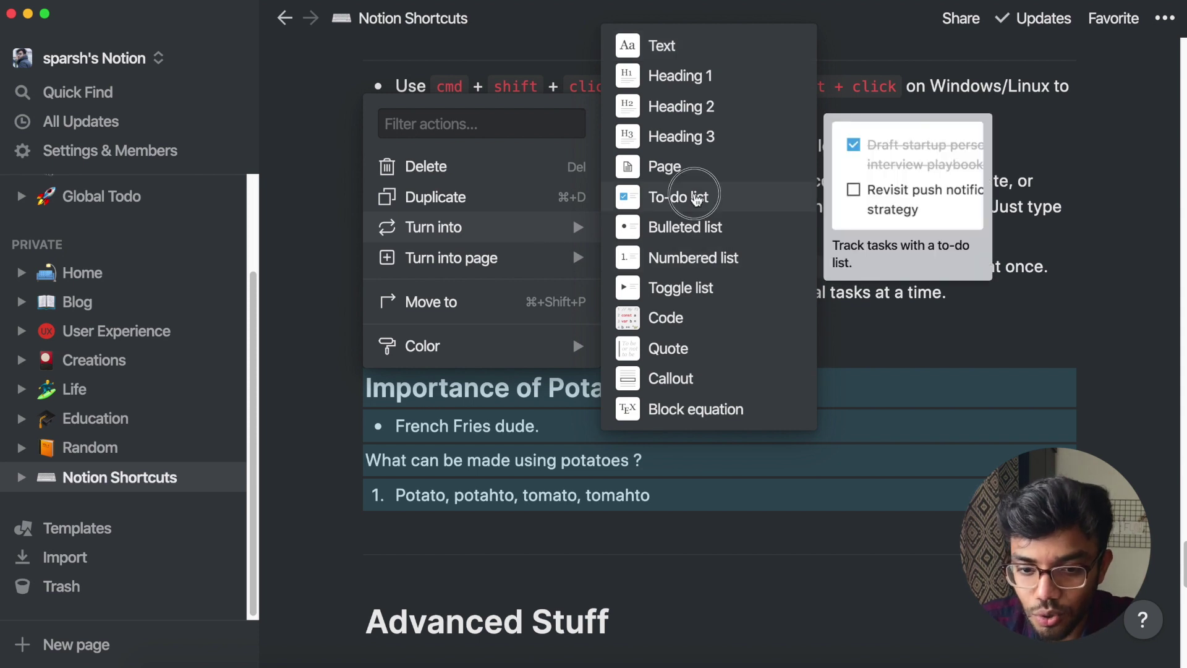